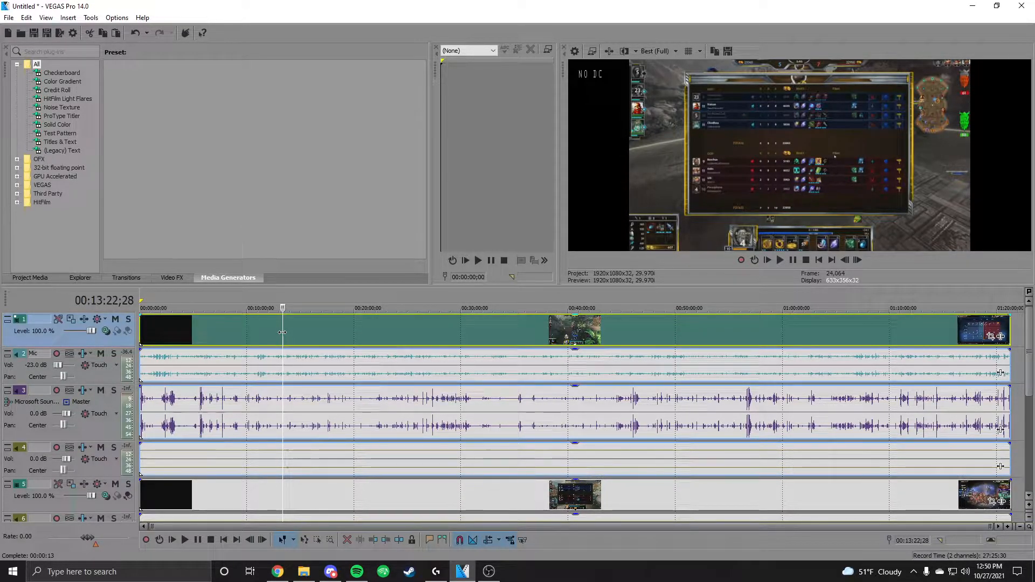
{"action": "key", "text": "s"}
{"action": "left_click", "coordinate": [361, 331]}
{"action": "key", "text": "s"}
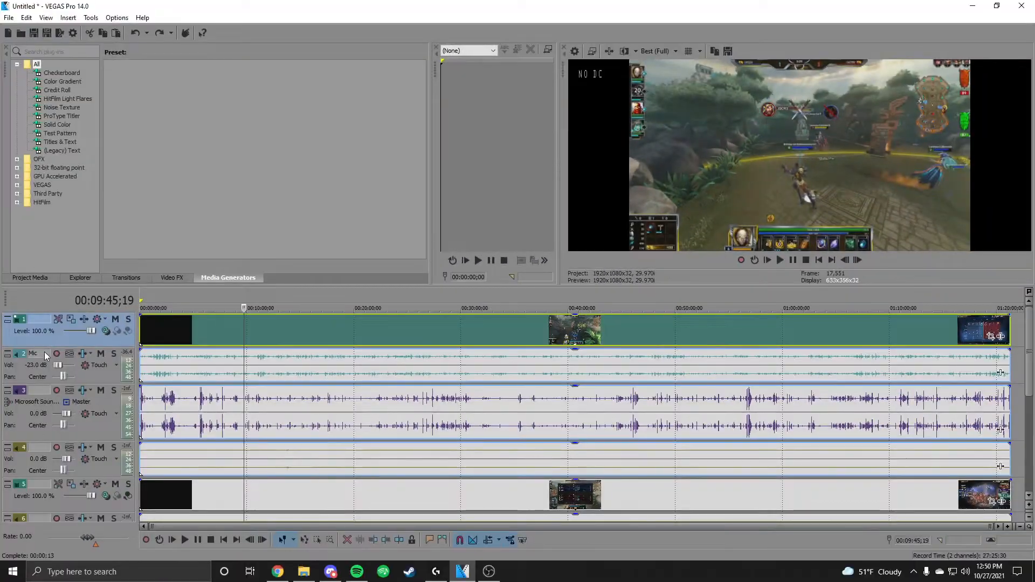
Clear the existing Mic name from audio track 2.
{"action": "double_click", "coordinate": [44, 351]}
{"action": "key", "text": "BackSpace"}
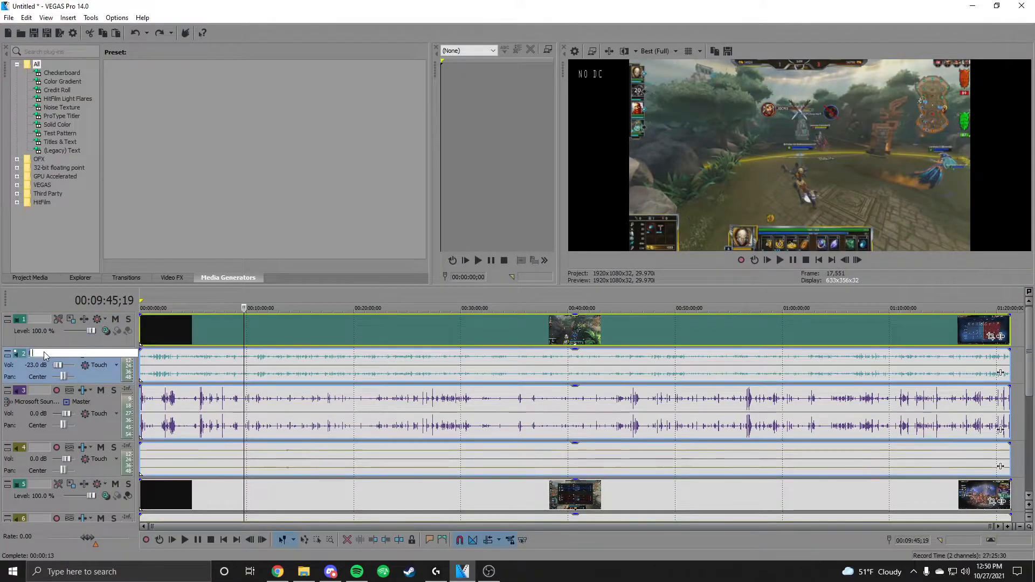
{"action": "left_click", "coordinate": [222, 339]}
{"action": "left_click", "coordinate": [346, 339]}
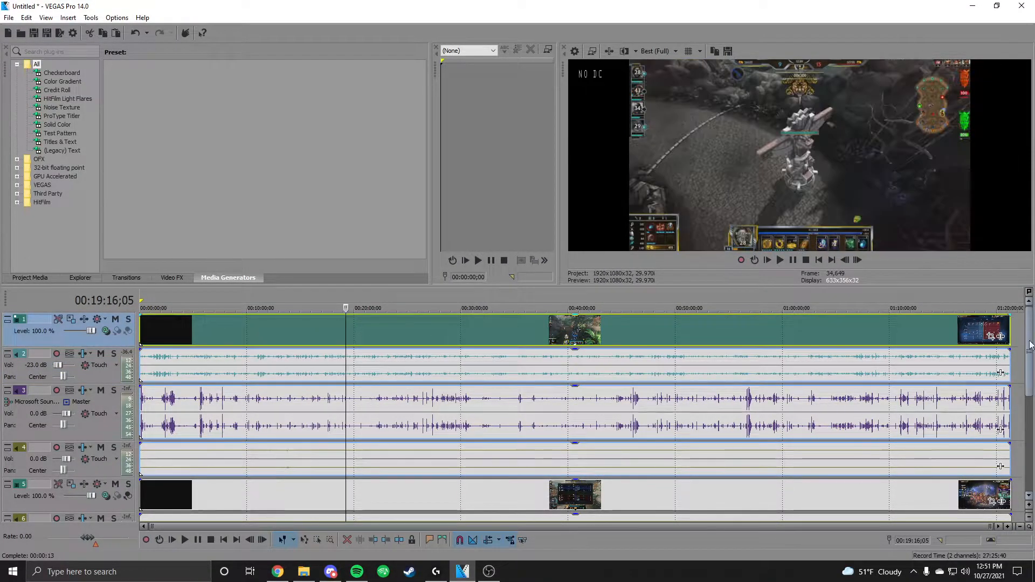
Move the playhead to the match scoreboard near 00:29:28 and name video track 1 with the first player's name.
{"action": "left_click", "coordinate": [114, 353]}
{"action": "left_click", "coordinate": [156, 360]}
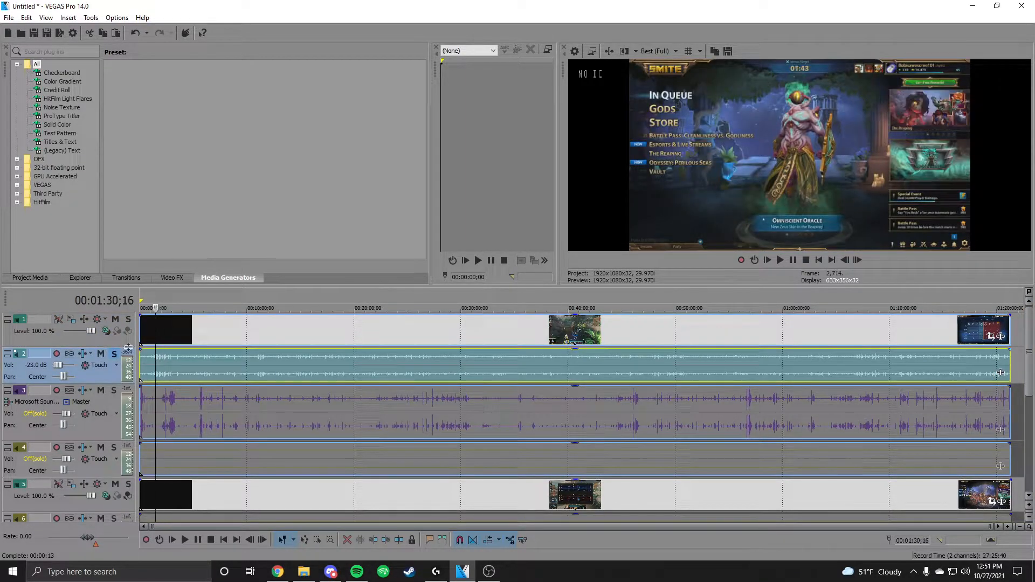
{"action": "left_click", "coordinate": [455, 329]}
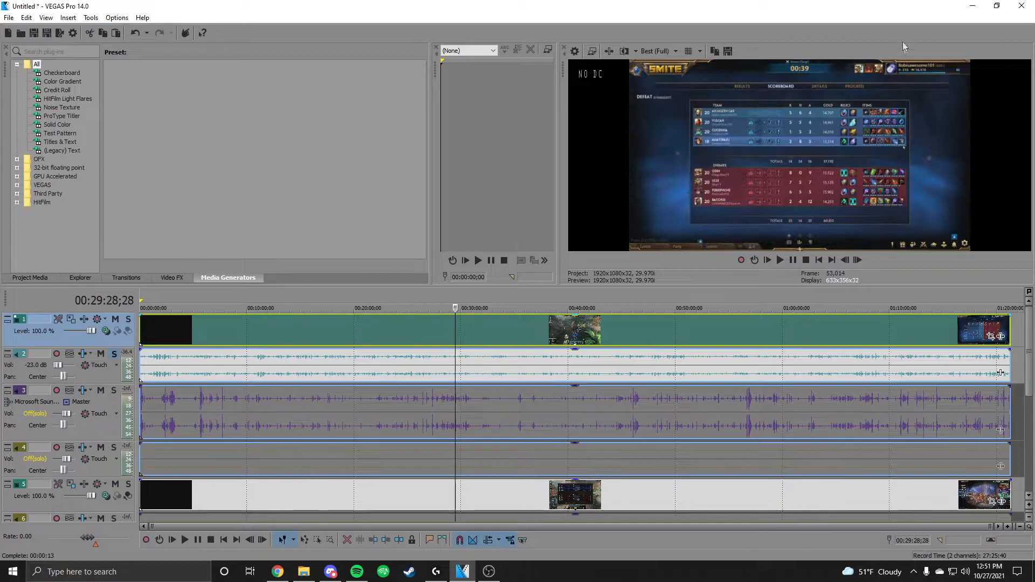
{"action": "double_click", "coordinate": [38, 318]}
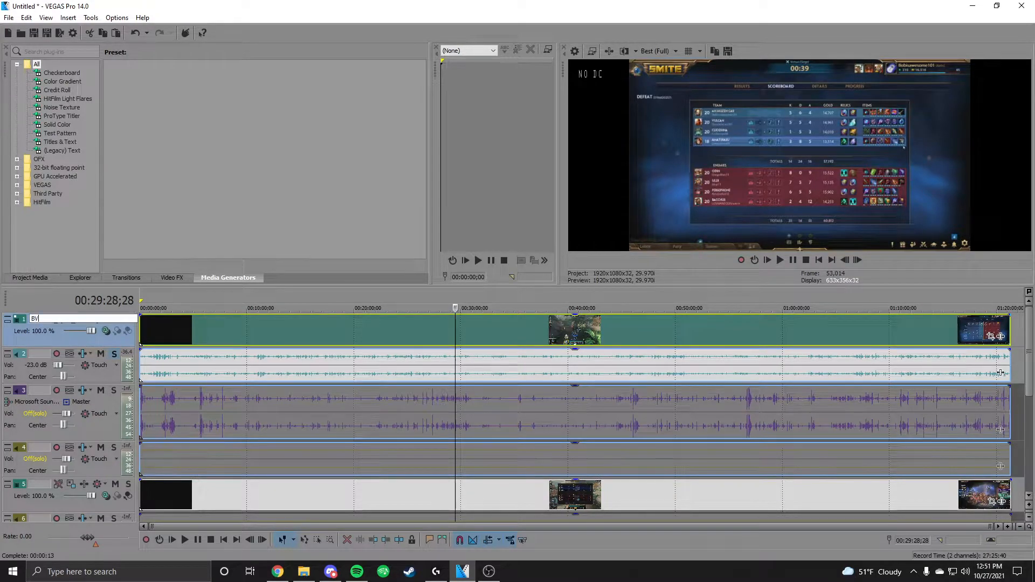
{"action": "type", "text": "Bobby"}
{"action": "key", "text": "Return"}
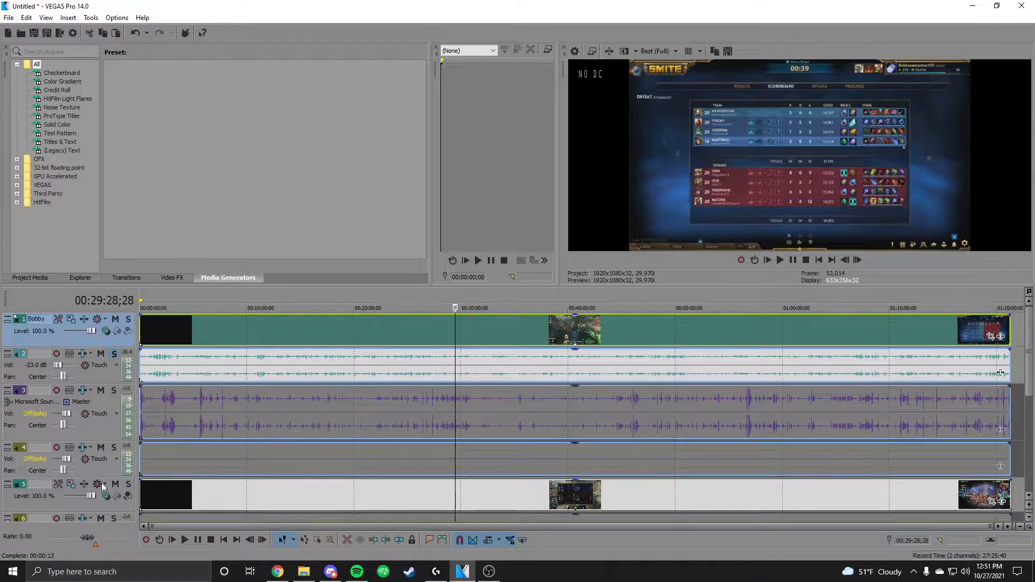
Solo video track 5 to identify its footage, name it with the second player's name, and clear the solos.
{"action": "left_click", "coordinate": [128, 484]}
{"action": "left_click", "coordinate": [114, 354]}
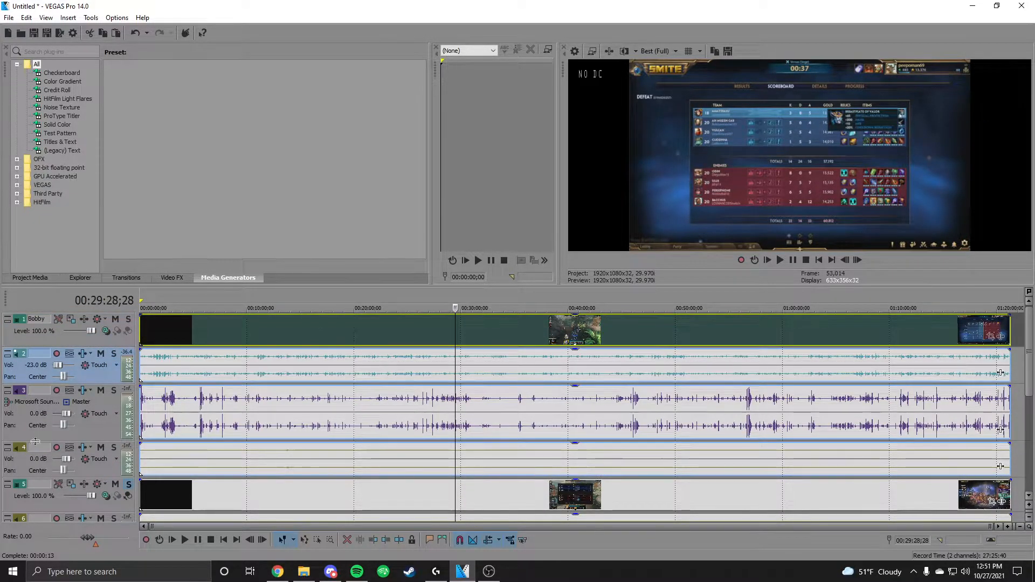
{"action": "double_click", "coordinate": [40, 487]}
{"action": "type", "text": "Jaco"}
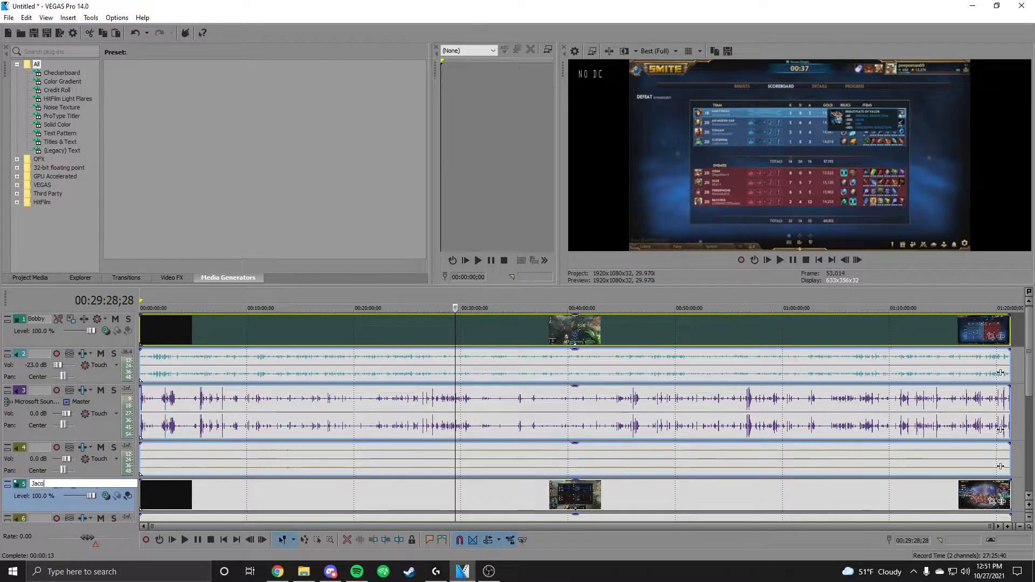
{"action": "type", "text": "b"}
{"action": "key", "text": "Return"}
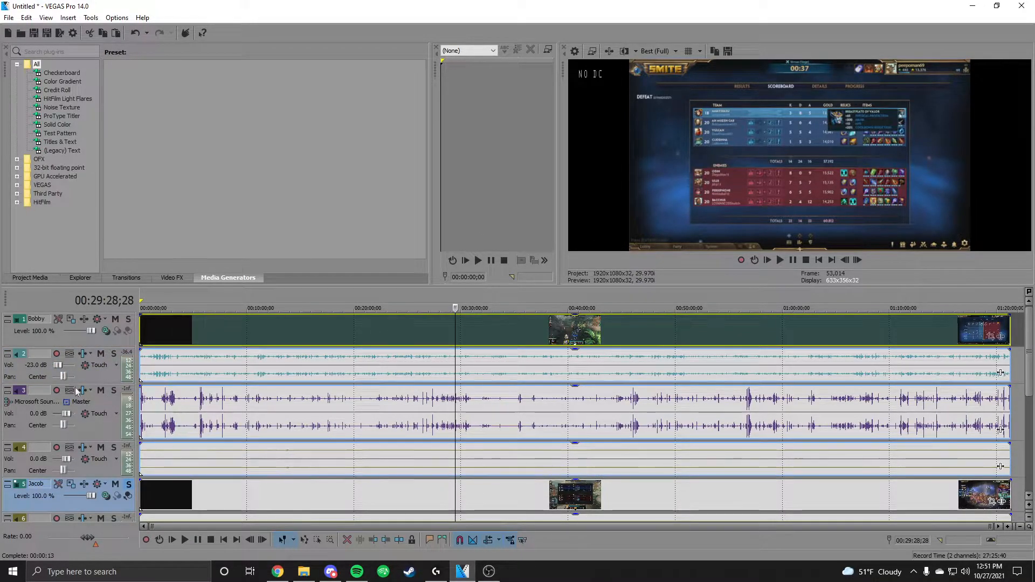
{"action": "left_click", "coordinate": [128, 485]}
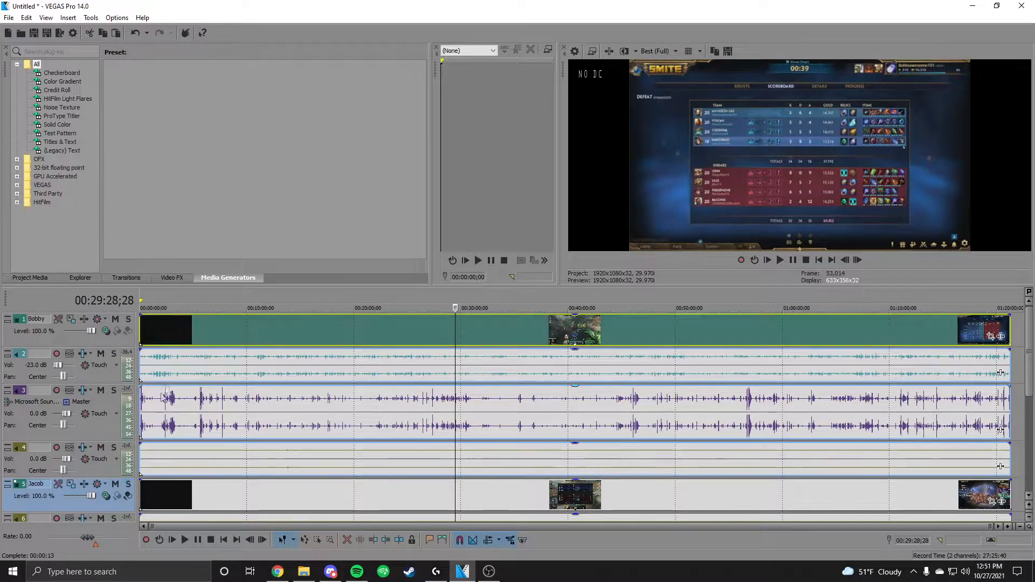
Solo audio track 2 and listen to a short stretch from about 00:01:39.
{"action": "left_click", "coordinate": [174, 366]}
{"action": "left_click", "coordinate": [113, 354]}
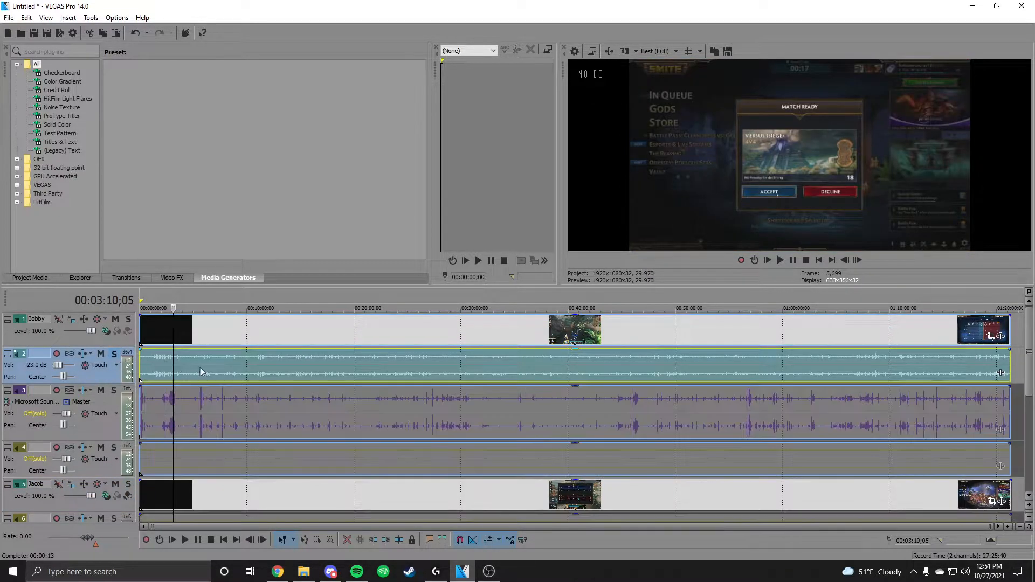
{"action": "left_click", "coordinate": [163, 360]}
{"action": "left_click", "coordinate": [158, 358]}
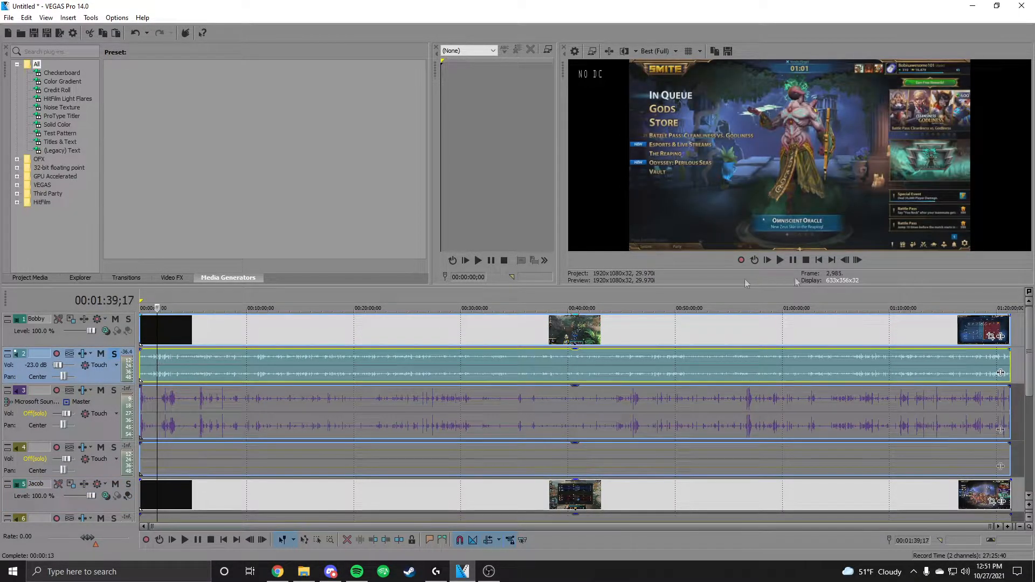
{"action": "left_click", "coordinate": [779, 260]}
{"action": "left_click", "coordinate": [792, 258]}
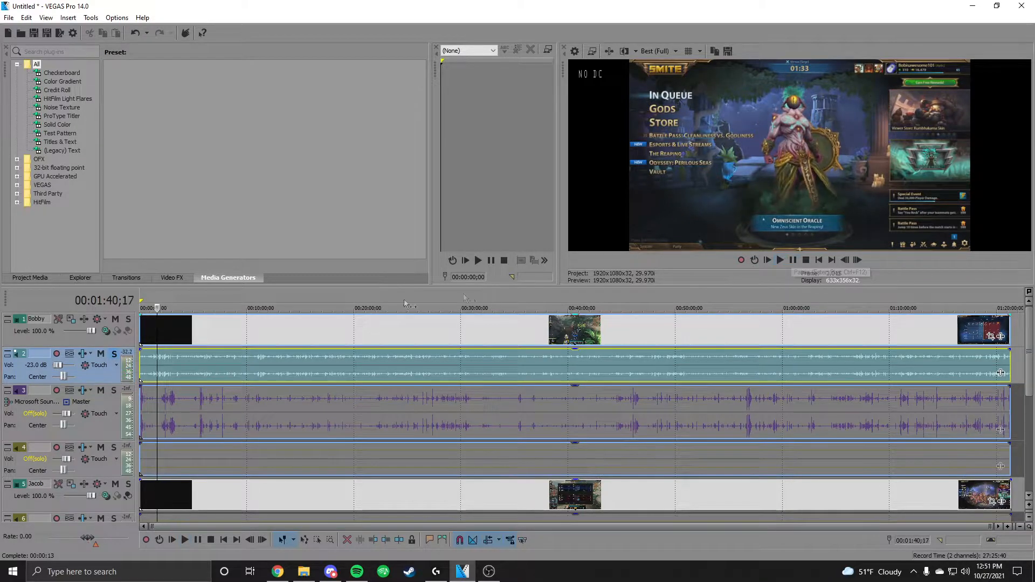
Name audio track 2 Discord and turn off its solo.
{"action": "double_click", "coordinate": [46, 354]}
{"action": "type", "text": "Discord"}
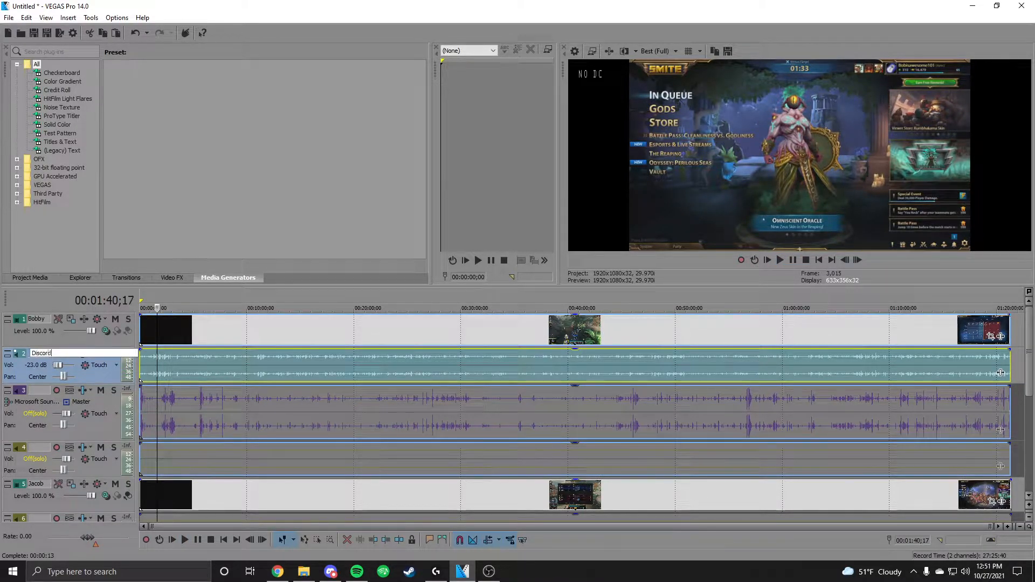
{"action": "key", "text": "Return"}
{"action": "left_click", "coordinate": [114, 354]}
Solo audio track 3, listen to it around 00:02:16, and name it Mic.
{"action": "left_click", "coordinate": [113, 390]}
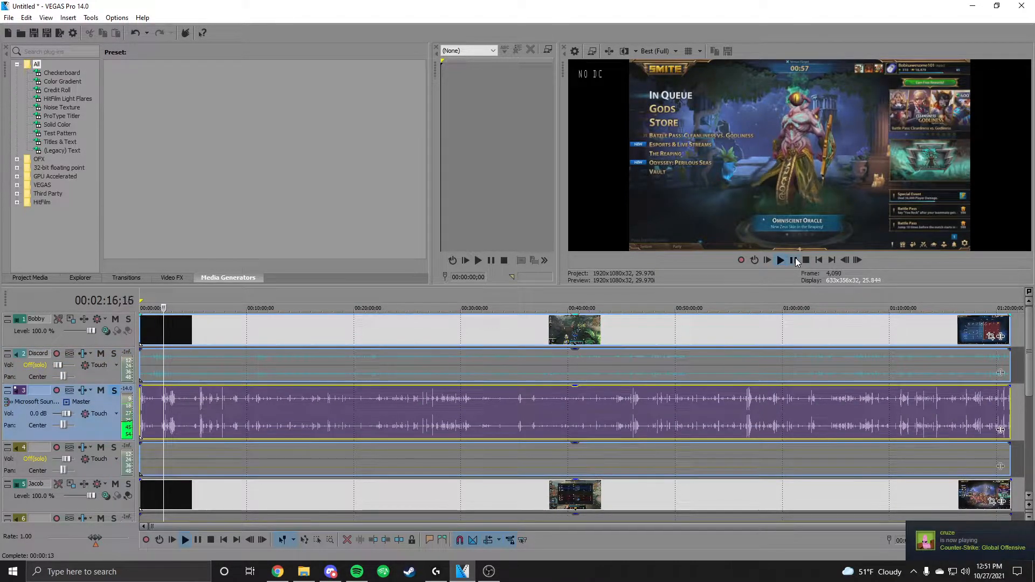
{"action": "left_click", "coordinate": [794, 259]}
{"action": "double_click", "coordinate": [36, 389]}
{"action": "type", "text": "Mic"}
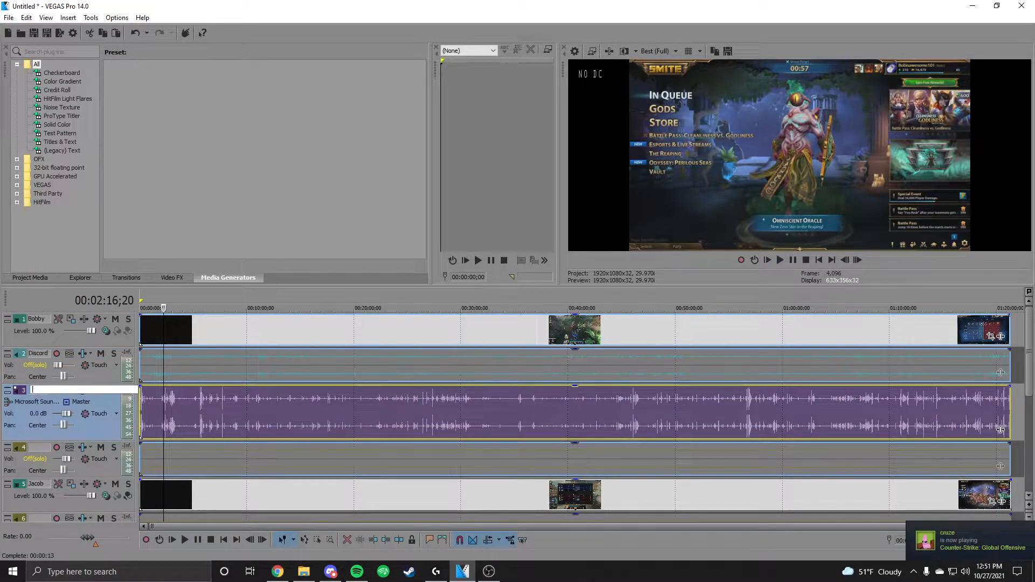
{"action": "key", "text": "Return"}
Name audio track 4 Audio.
{"action": "left_click", "coordinate": [235, 363]}
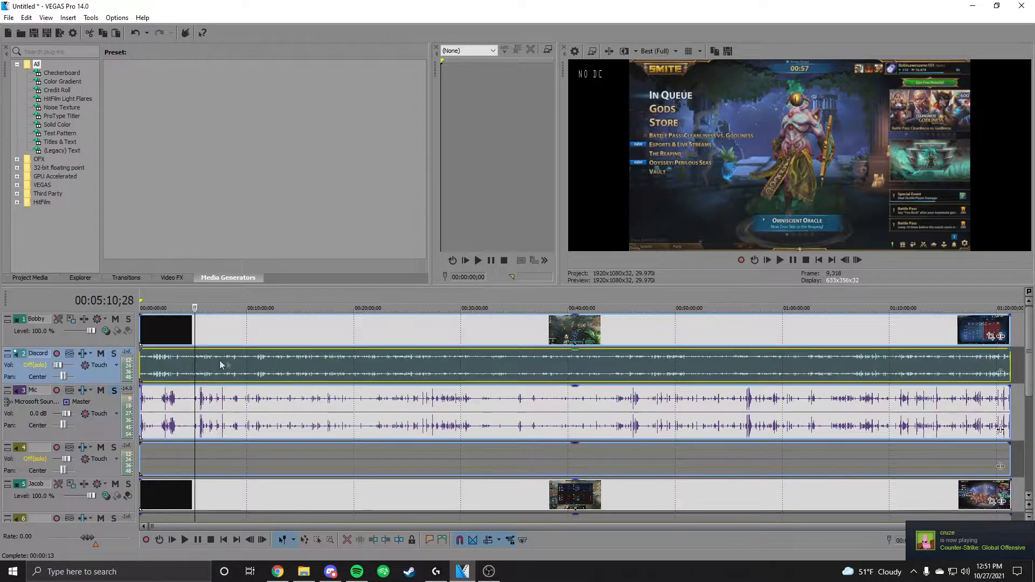
{"action": "left_click", "coordinate": [280, 364]}
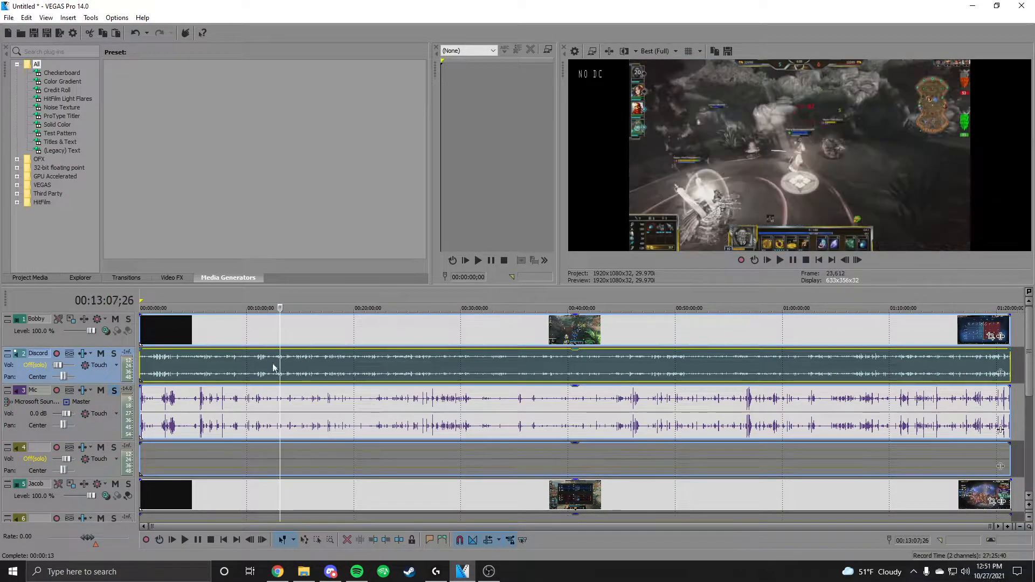
{"action": "double_click", "coordinate": [36, 449]}
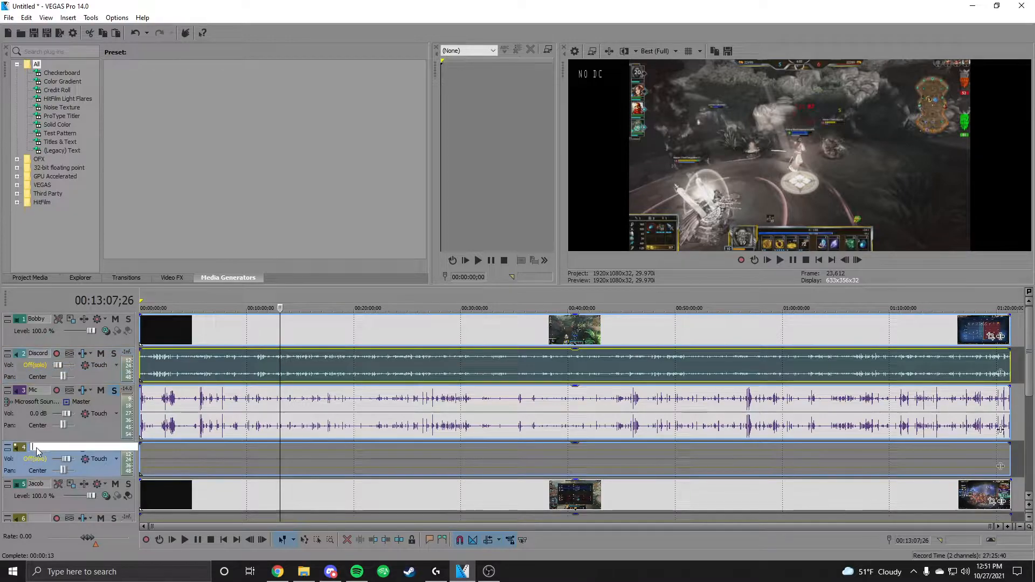
{"action": "type", "text": "Audio"}
{"action": "key", "text": "Return"}
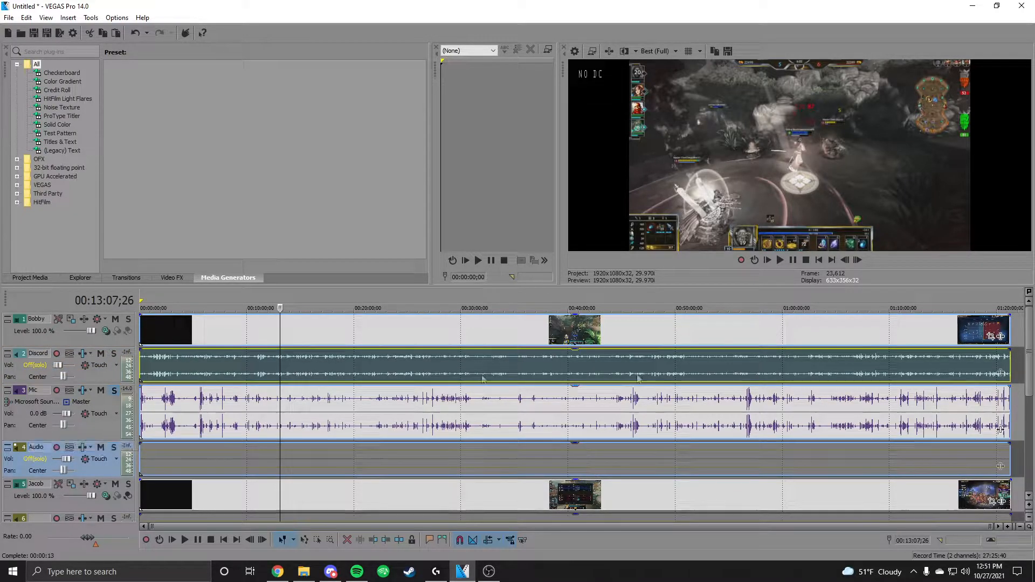
Turn off the solo on the Mic track.
{"action": "scroll", "coordinate": [886, 443], "scroll_direction": "down", "scroll_amount": 2}
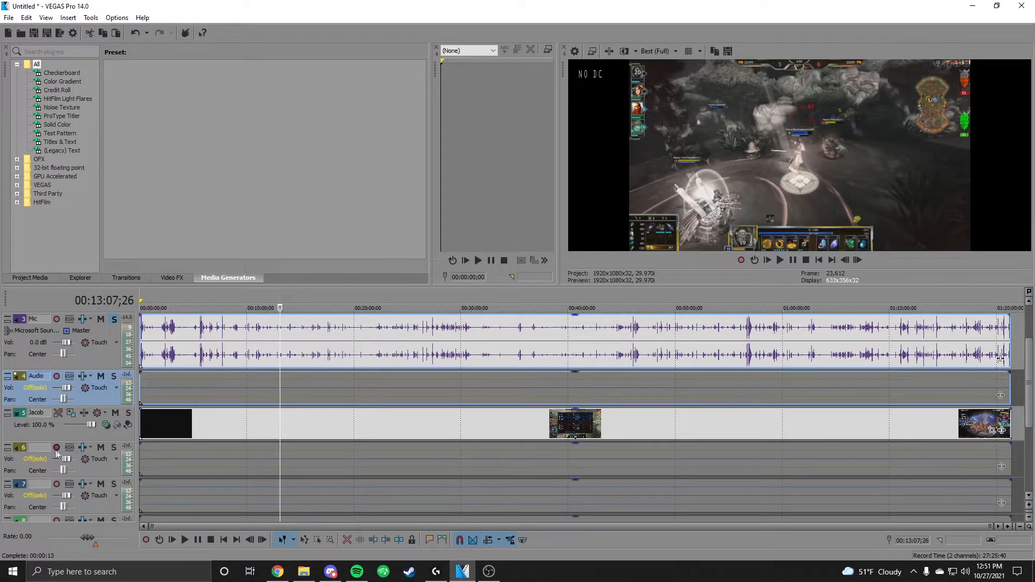
{"action": "scroll", "coordinate": [115, 397], "scroll_direction": "up", "scroll_amount": 2}
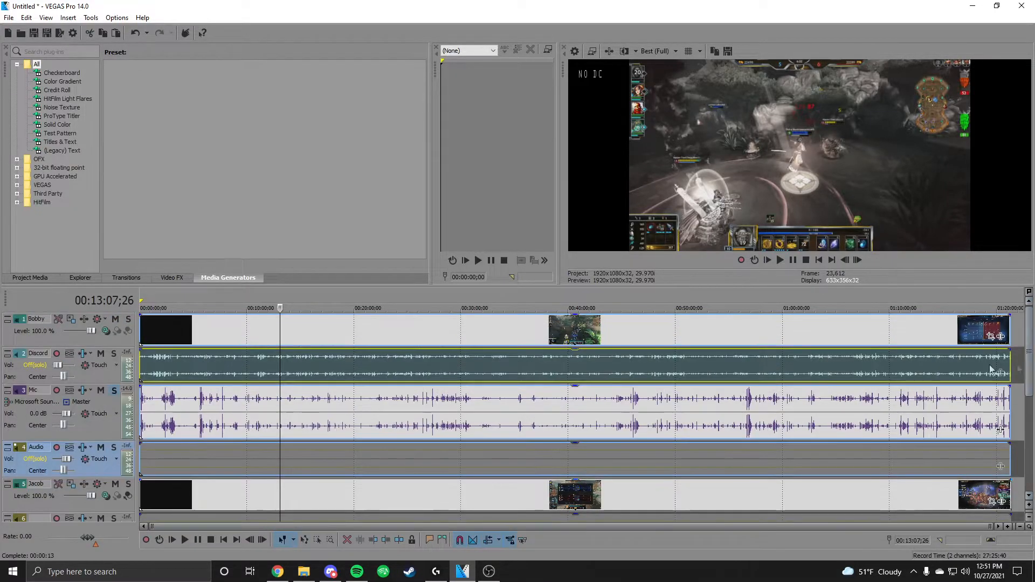
{"action": "left_click", "coordinate": [114, 392]}
Increase the heights of audio tracks 6 and 8 to enlarge their waveforms.
{"action": "scroll", "coordinate": [115, 396], "scroll_direction": "down", "scroll_amount": 4}
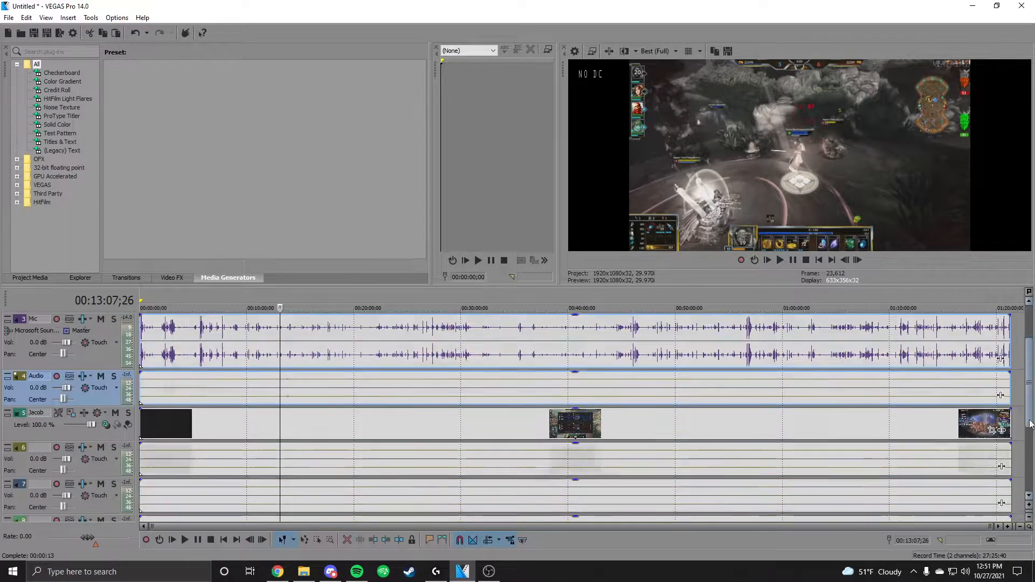
{"action": "left_click_drag", "start_coordinate": [87, 384], "coordinate": [101, 435]}
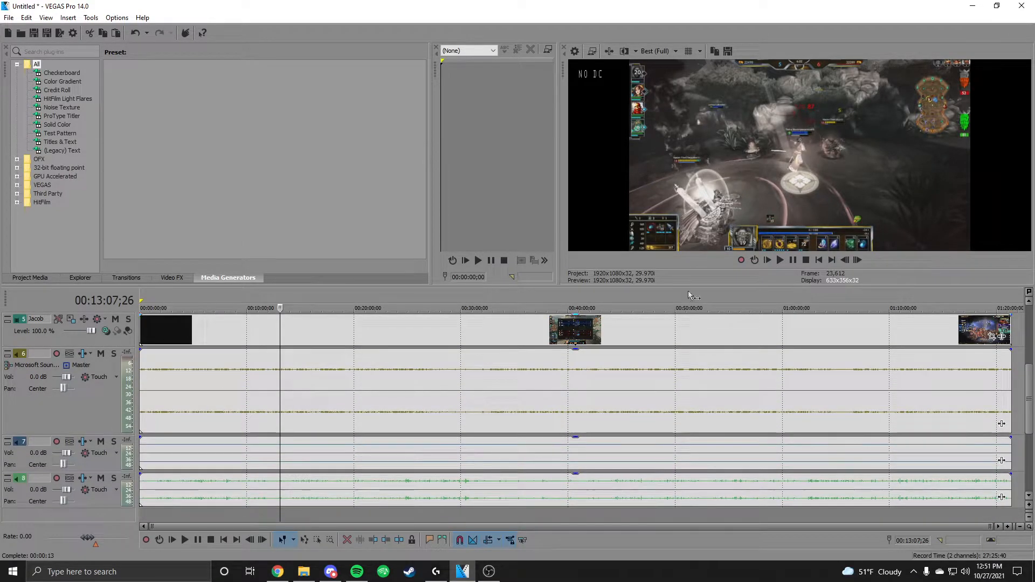
{"action": "scroll", "coordinate": [100, 435], "scroll_direction": "down", "scroll_amount": 1}
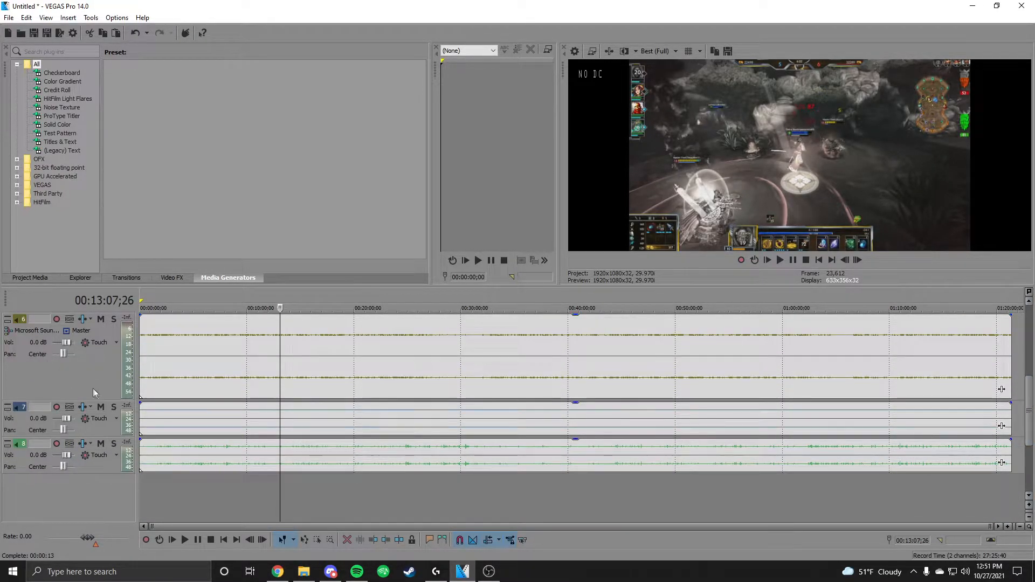
{"action": "left_click_drag", "start_coordinate": [98, 401], "coordinate": [102, 407]}
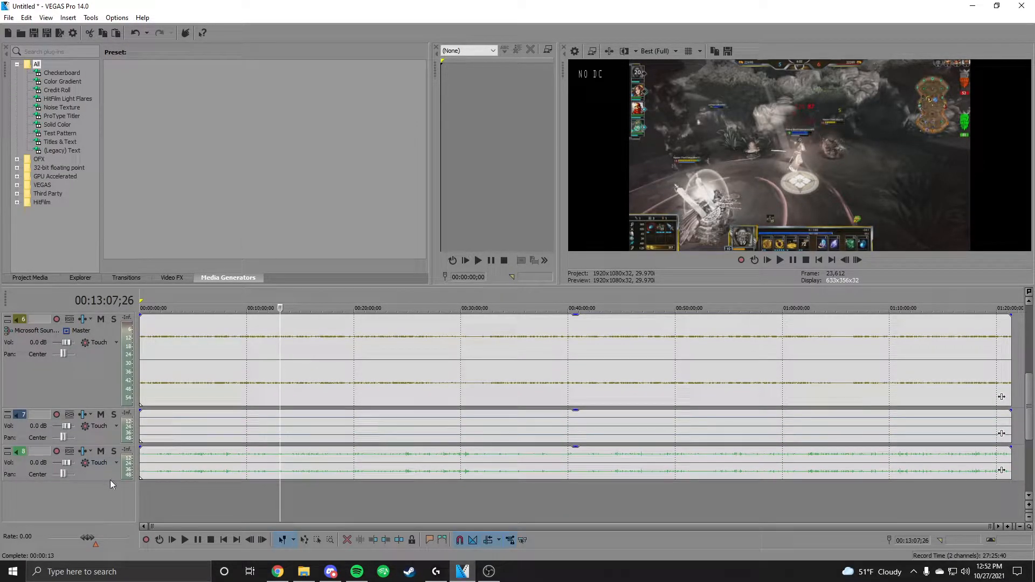
{"action": "left_click_drag", "start_coordinate": [110, 482], "coordinate": [110, 515]}
Solo audio track 6 and listen to short stretches from about 00:06:47 and 00:03:13.
{"action": "left_click", "coordinate": [212, 471]}
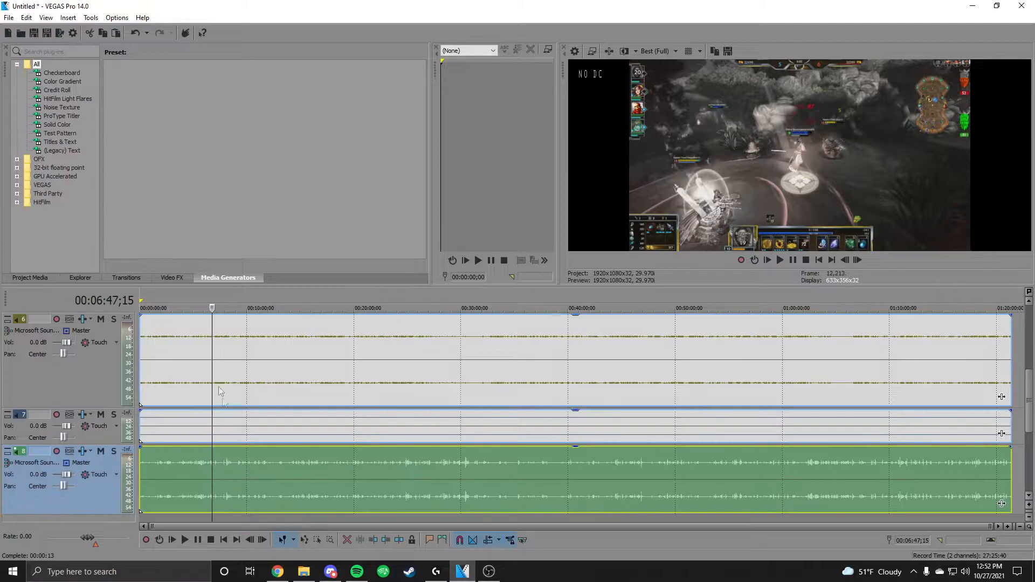
{"action": "left_click", "coordinate": [114, 319]}
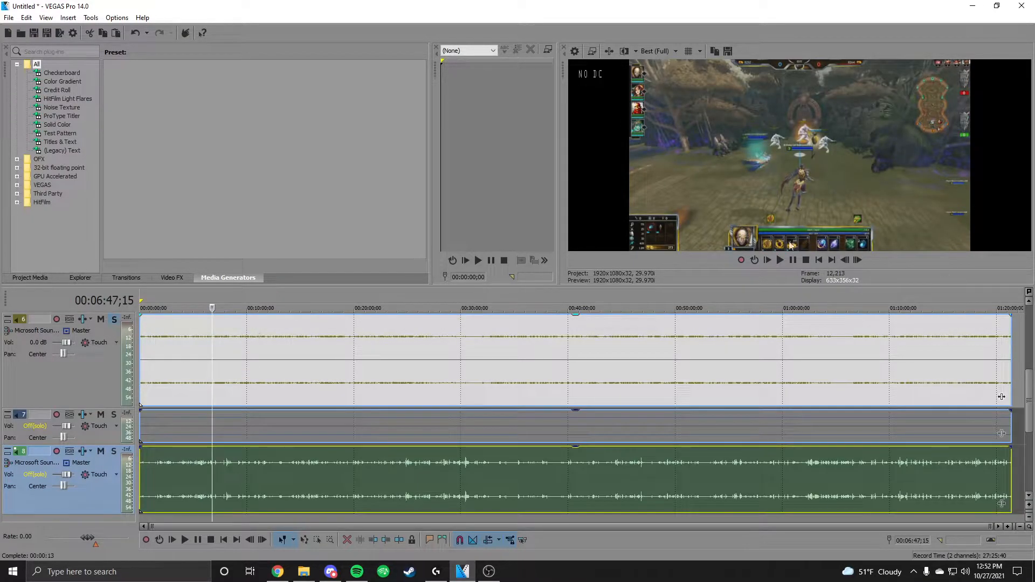
{"action": "left_click", "coordinate": [782, 260]}
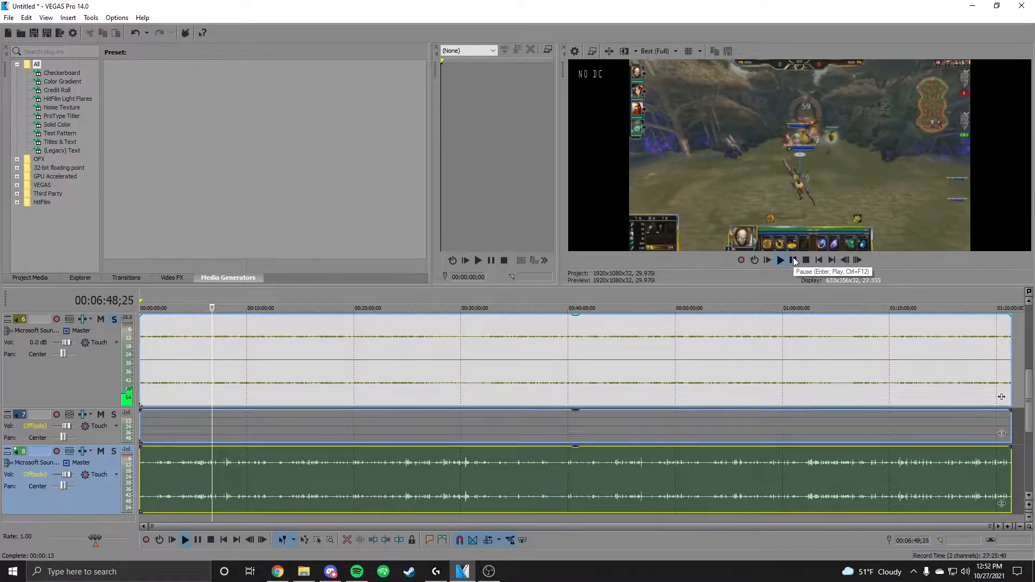
{"action": "left_click", "coordinate": [793, 259]}
{"action": "left_click", "coordinate": [175, 361]}
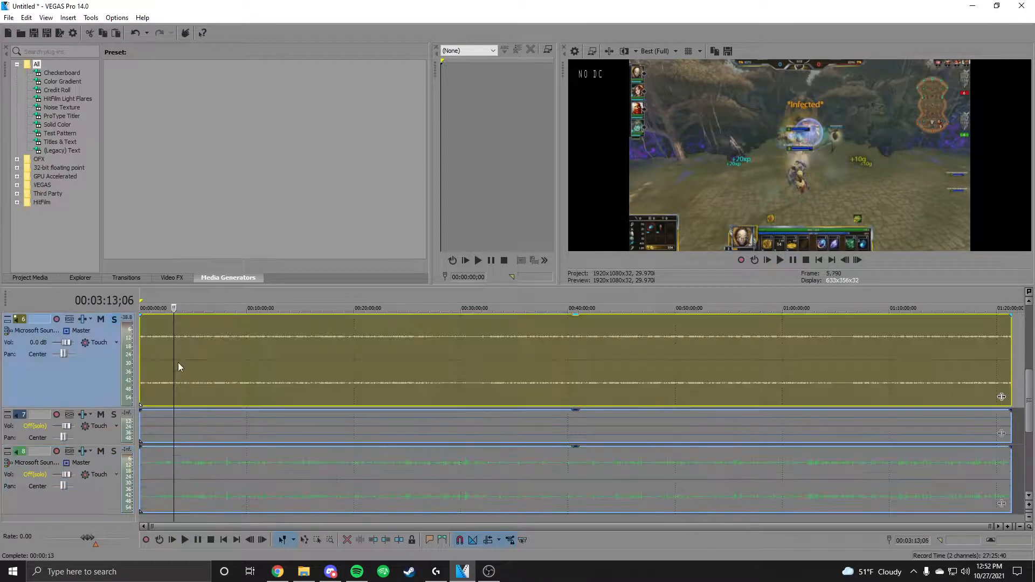
{"action": "left_click", "coordinate": [793, 261]}
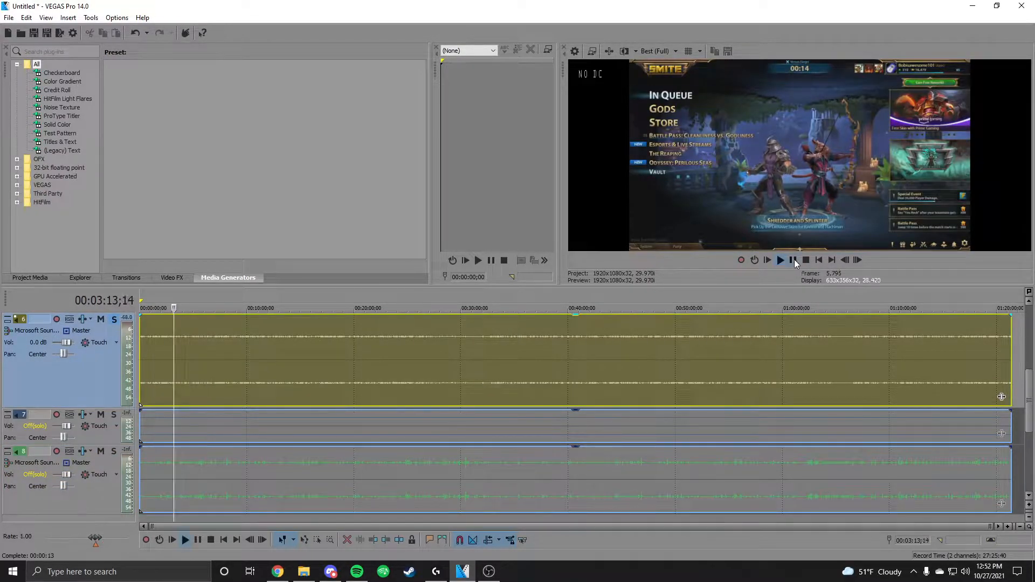
{"action": "left_click", "coordinate": [795, 262]}
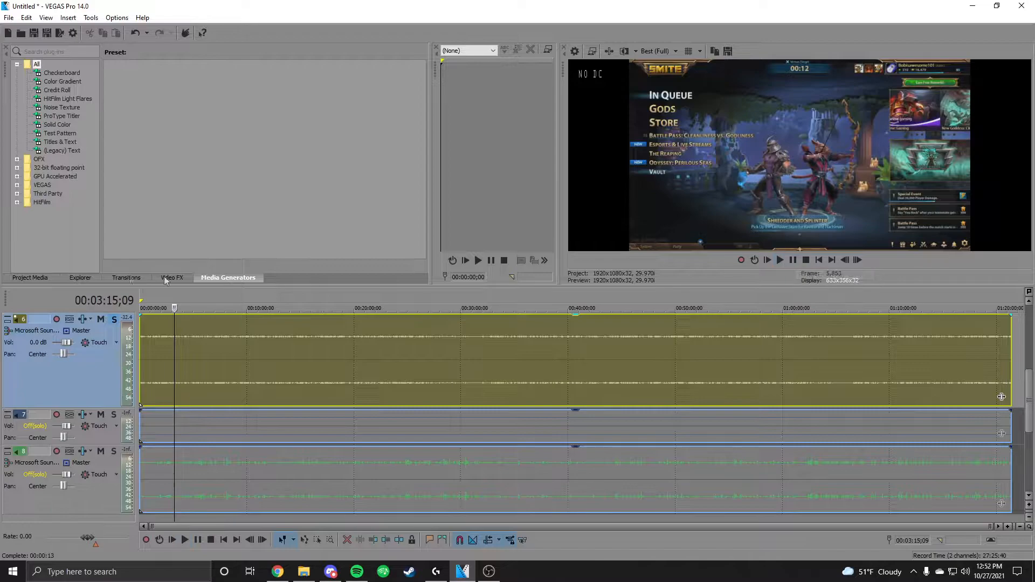
Name audio track 6 Discord and turn off its solo.
{"action": "double_click", "coordinate": [37, 319]}
{"action": "type", "text": "Disc"}
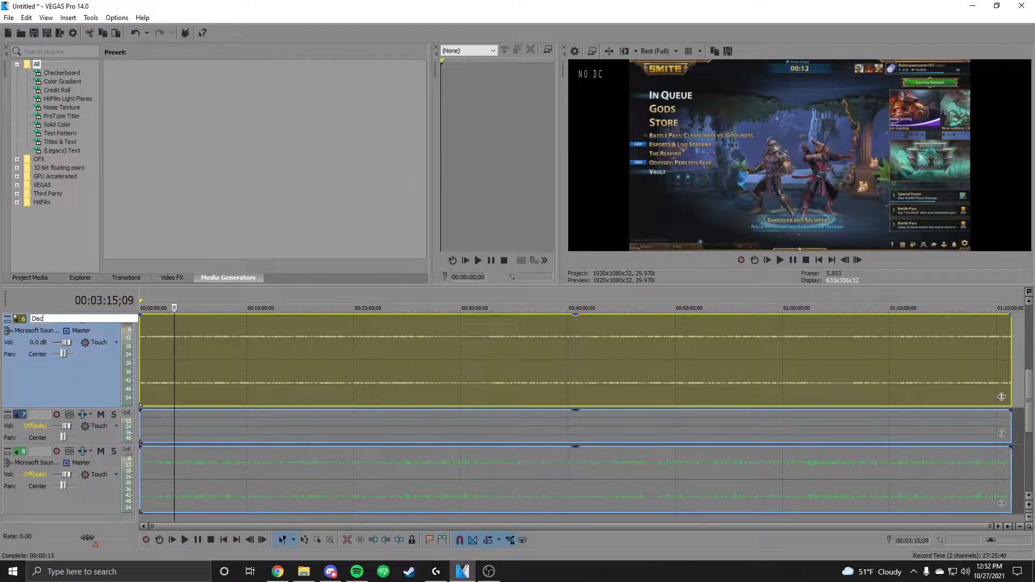
{"action": "type", "text": "ord"}
{"action": "key", "text": "Return"}
{"action": "left_click", "coordinate": [113, 320]}
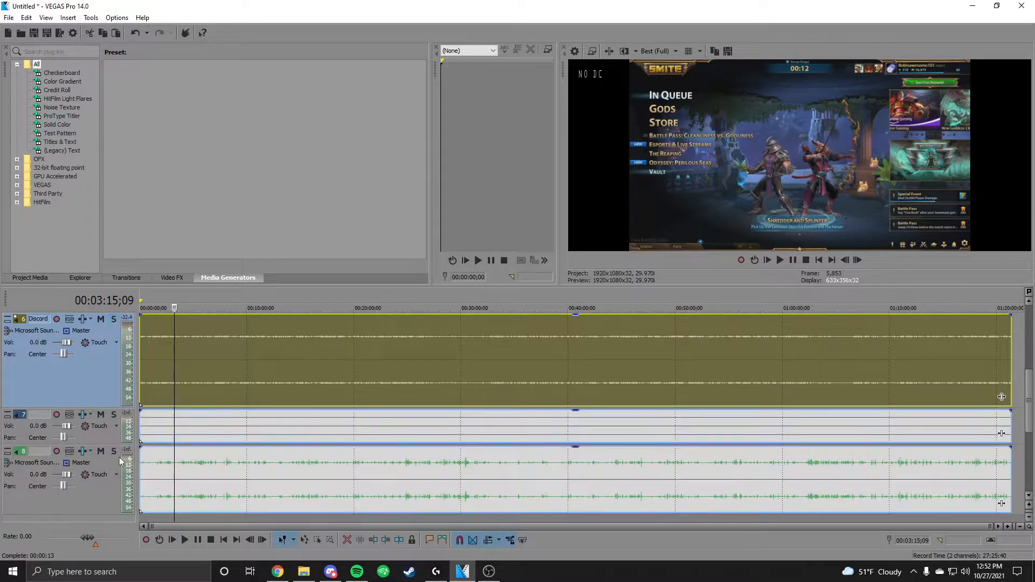
Solo audio track 8 to listen from about 00:03:15, then name it Mic with the solo off.
{"action": "left_click", "coordinate": [114, 451]}
{"action": "left_click", "coordinate": [783, 259]}
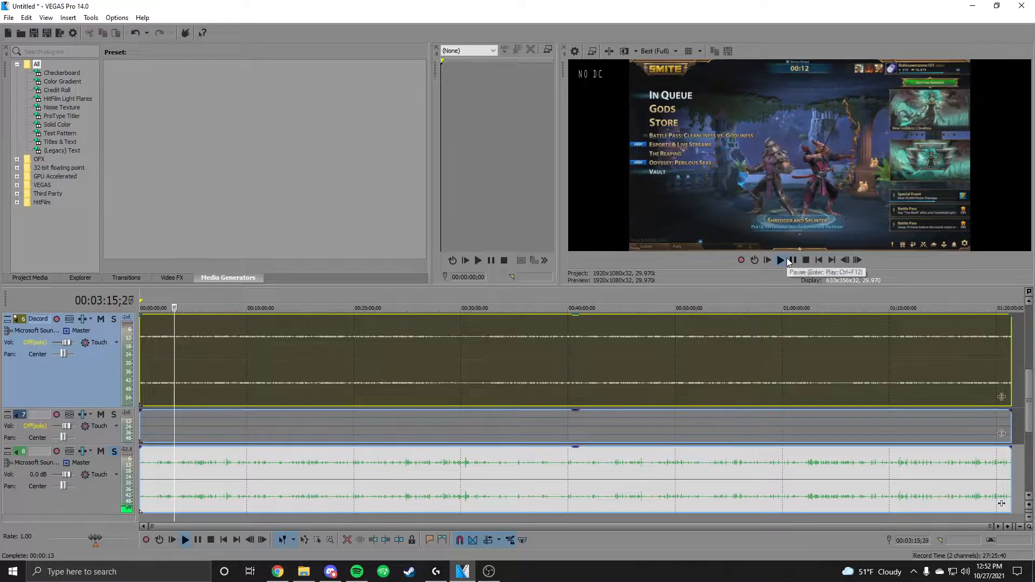
{"action": "double_click", "coordinate": [54, 451]}
{"action": "type", "text": "Miuc"}
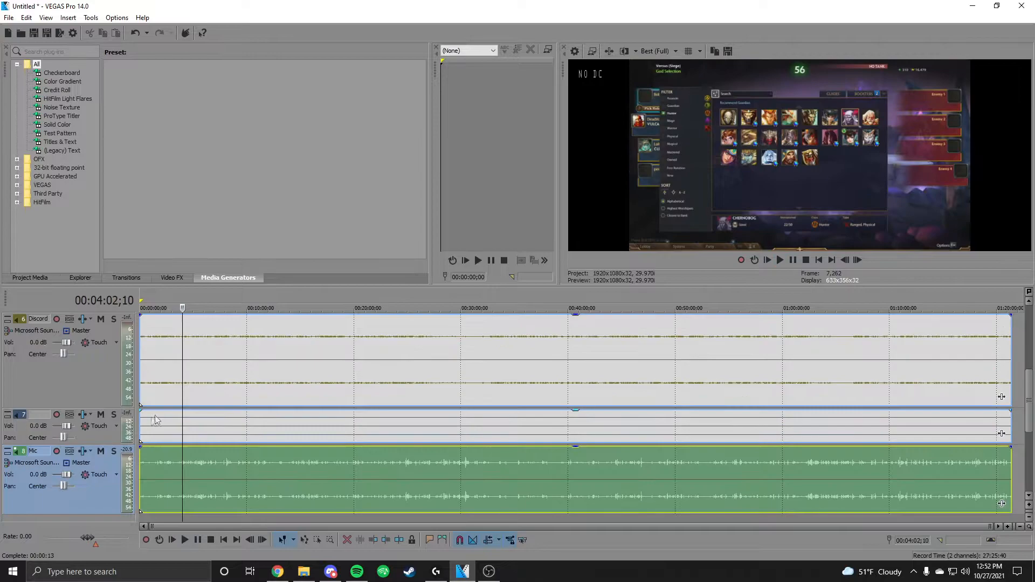
Name audio track 7 Audio.
{"action": "double_click", "coordinate": [35, 415]}
{"action": "type", "text": "Audio"}
{"action": "key", "text": "Return"}
Solo the first recording's Mic track and place the cursor near its beginning, at about 00:00:08;28.
{"action": "left_click_drag", "start_coordinate": [1029, 427], "coordinate": [244, 333]}
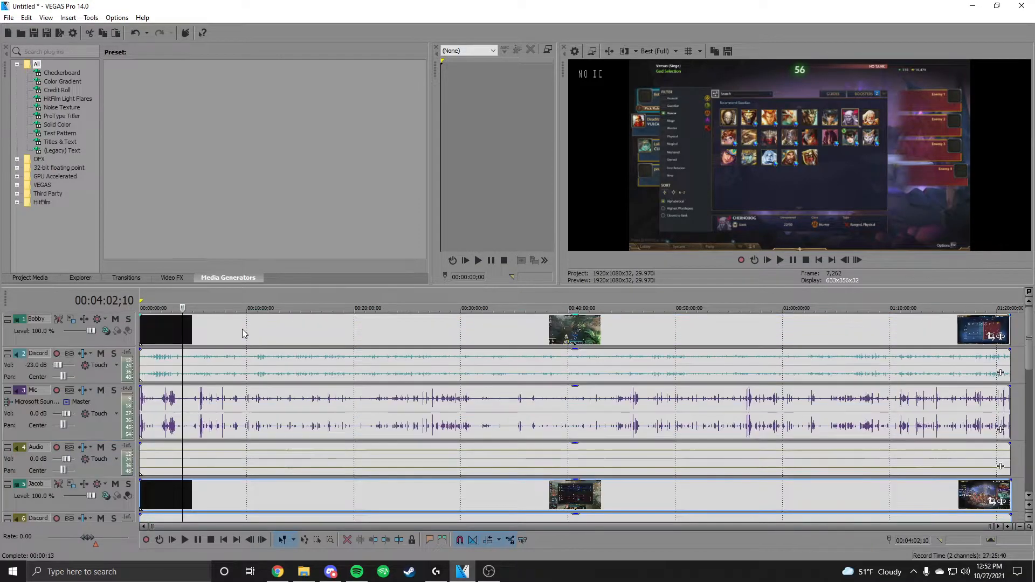
{"action": "scroll", "coordinate": [178, 372], "scroll_direction": "up", "scroll_amount": 6}
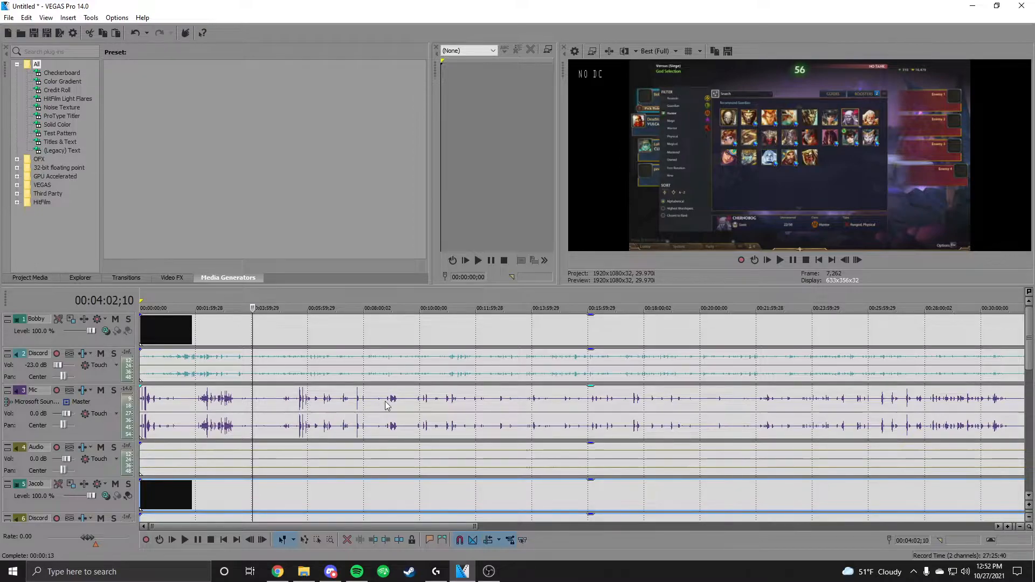
{"action": "left_click", "coordinate": [372, 412]}
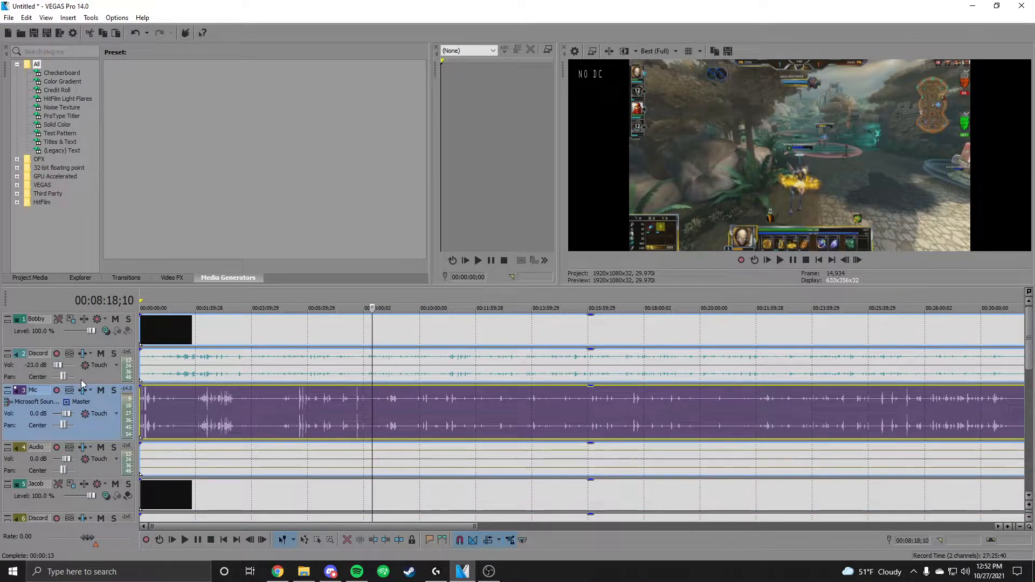
{"action": "key", "text": "alt+Right"}
{"action": "left_click", "coordinate": [257, 377]}
{"action": "left_click", "coordinate": [254, 375]}
{"action": "left_click", "coordinate": [329, 371]}
{"action": "left_click", "coordinate": [113, 391]}
{"action": "left_click", "coordinate": [229, 399]}
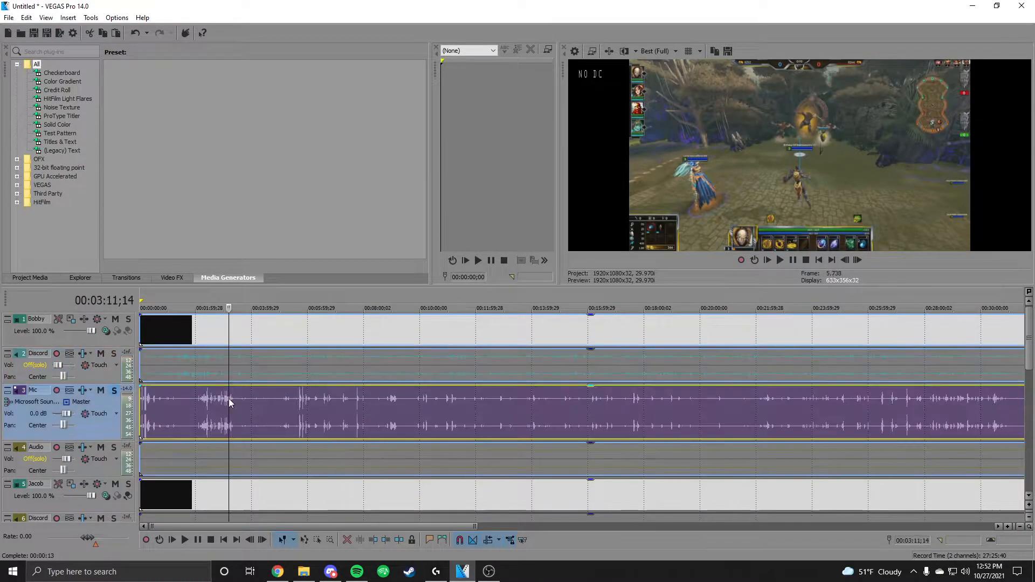
{"action": "scroll", "coordinate": [287, 405], "scroll_direction": "up", "scroll_amount": 3}
{"action": "scroll", "coordinate": [272, 414], "scroll_direction": "up", "scroll_amount": 3}
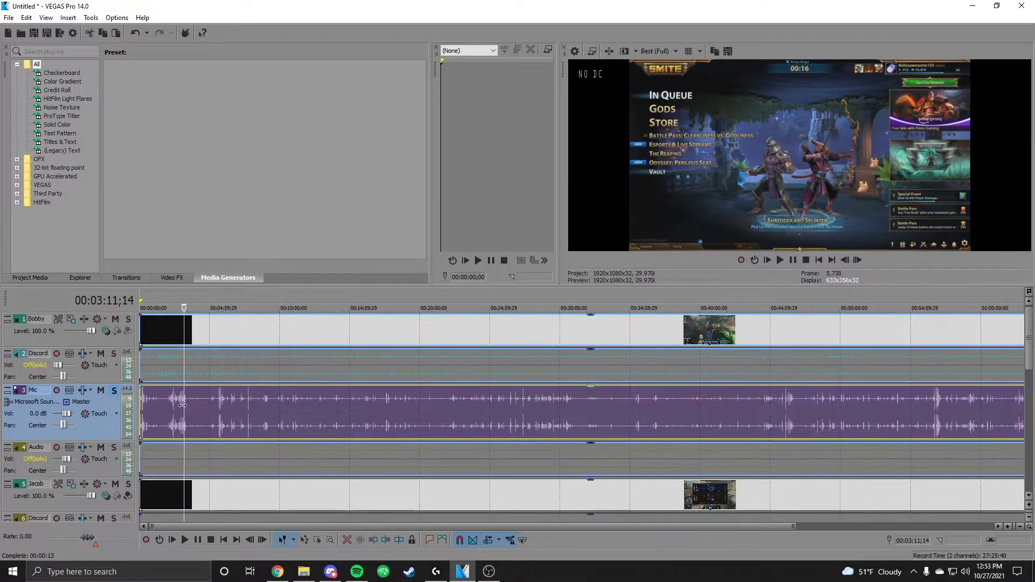
{"action": "left_click", "coordinate": [157, 400]}
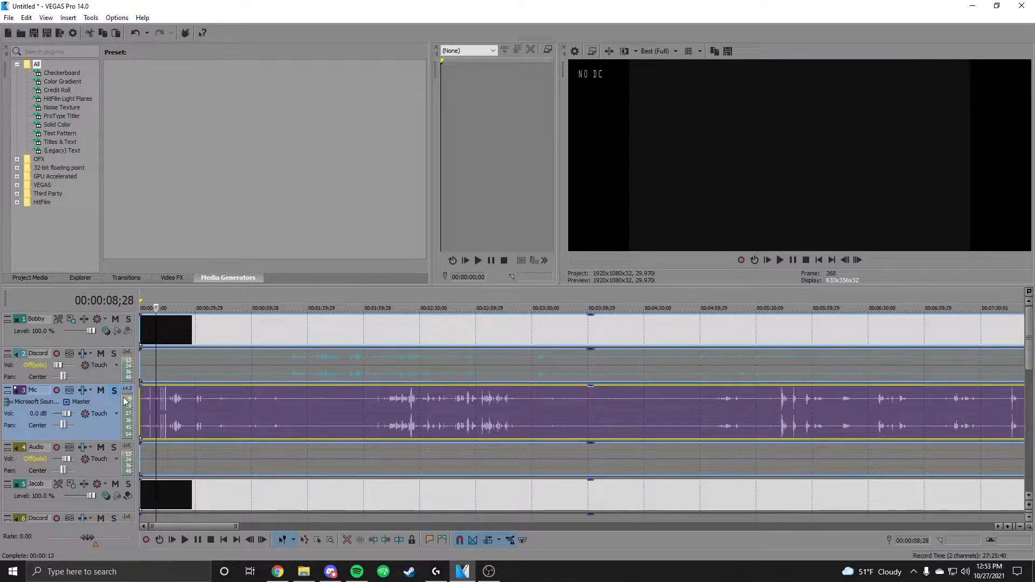
Lower the first recording's Mic track volume to -18.5 dB and listen from 00:00:08;28 to locate the sync sound.
{"action": "left_click_drag", "start_coordinate": [66, 413], "coordinate": [64, 416]}
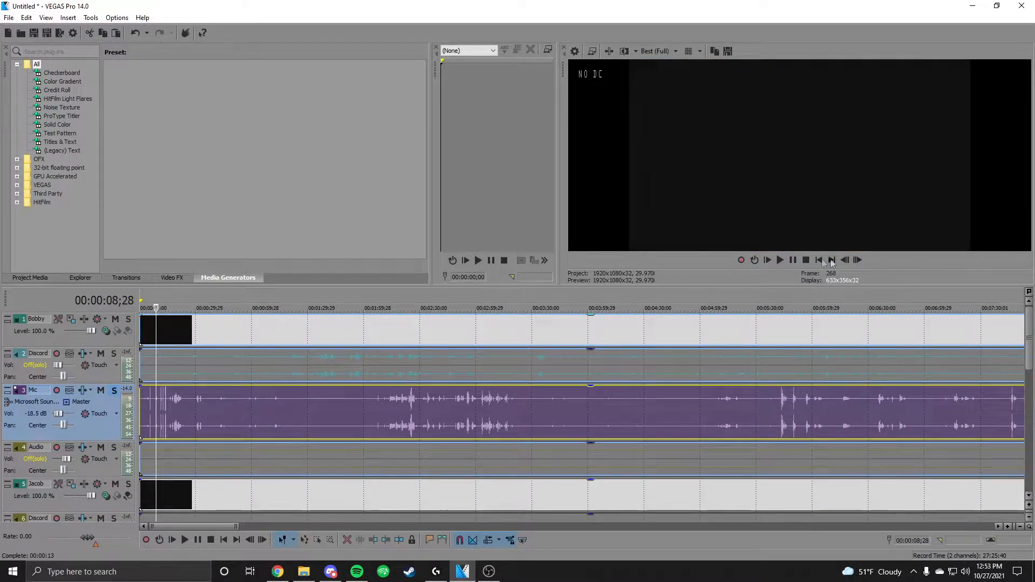
{"action": "left_click", "coordinate": [781, 261]}
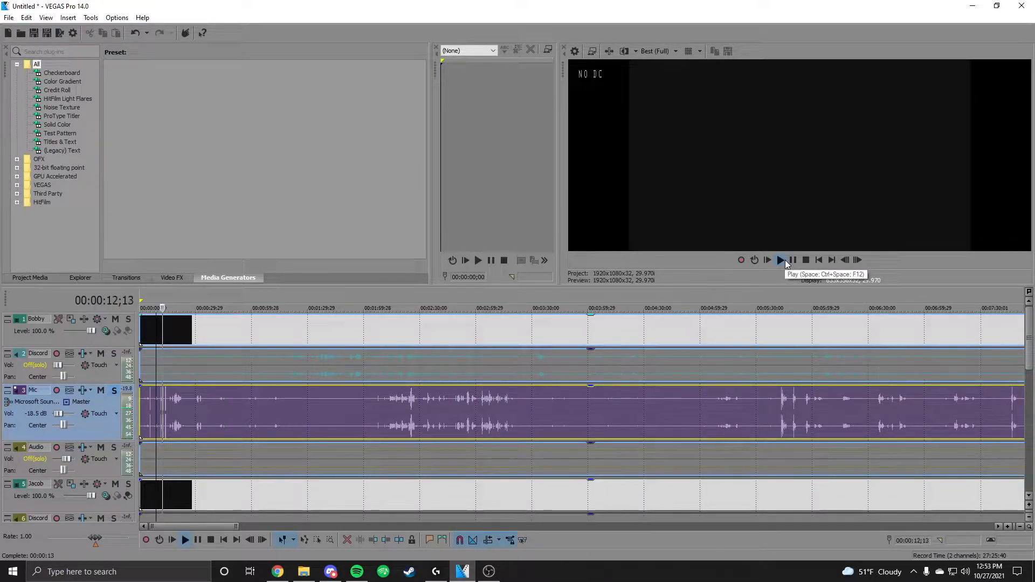
{"action": "left_click", "coordinate": [785, 260]}
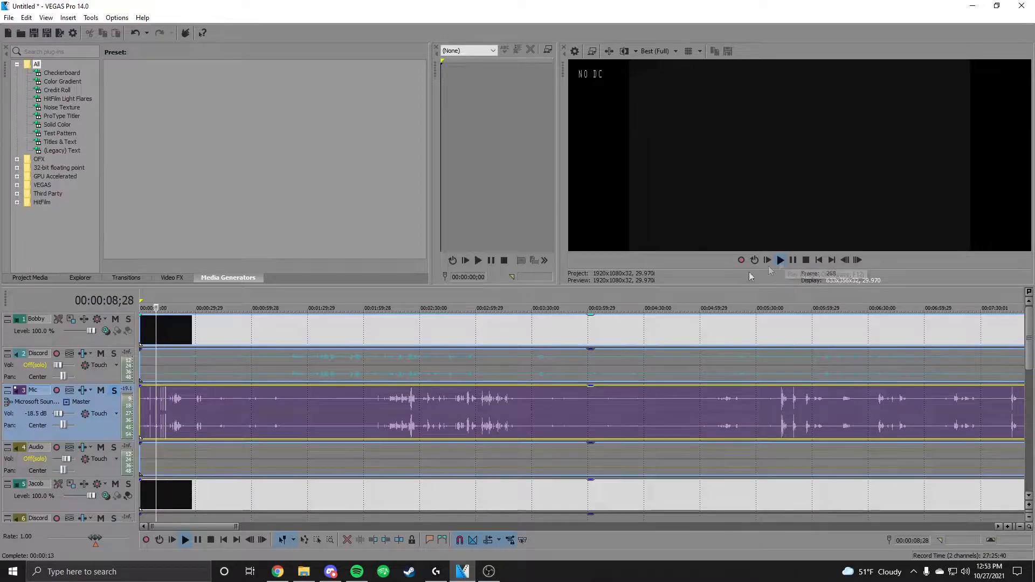
{"action": "scroll", "coordinate": [293, 390], "scroll_direction": "up", "scroll_amount": 1}
{"action": "scroll", "coordinate": [294, 390], "scroll_direction": "up", "scroll_amount": 2}
{"action": "key", "text": "Return"}
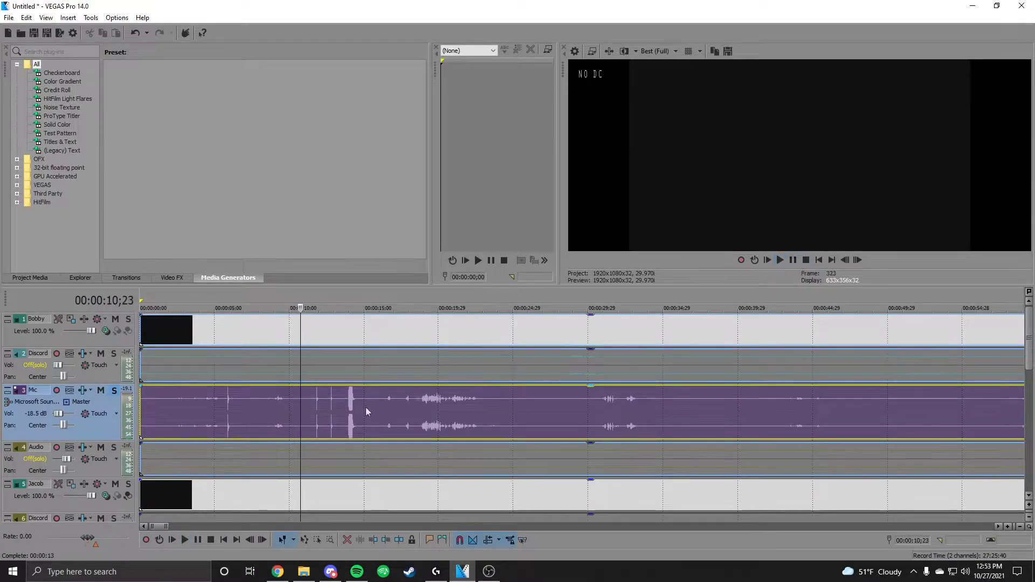
Split the first recording's events at 00:00:13;27, just before the loud spike, and delete the opening portion.
{"action": "left_click", "coordinate": [346, 397]}
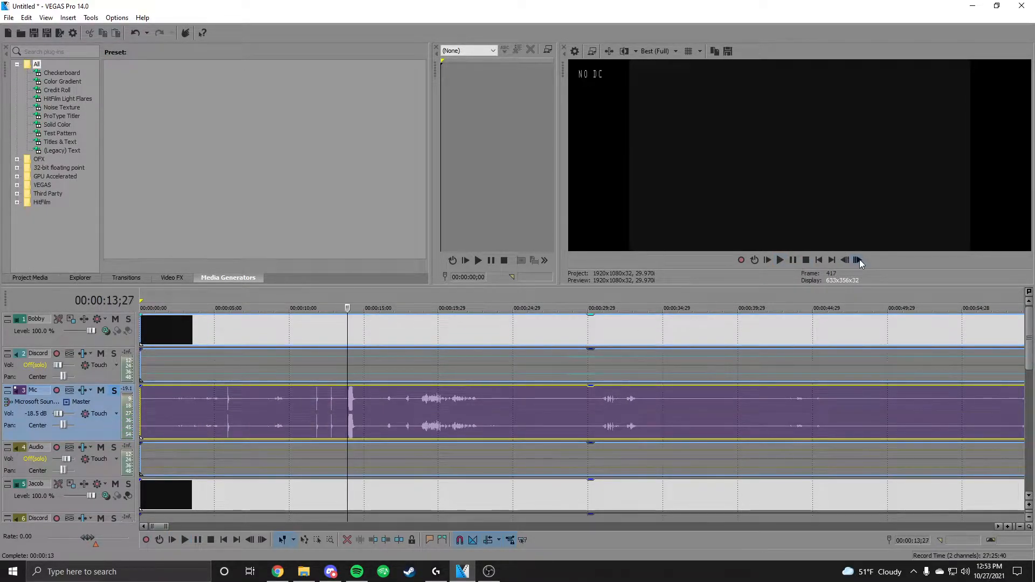
{"action": "key", "text": "s"}
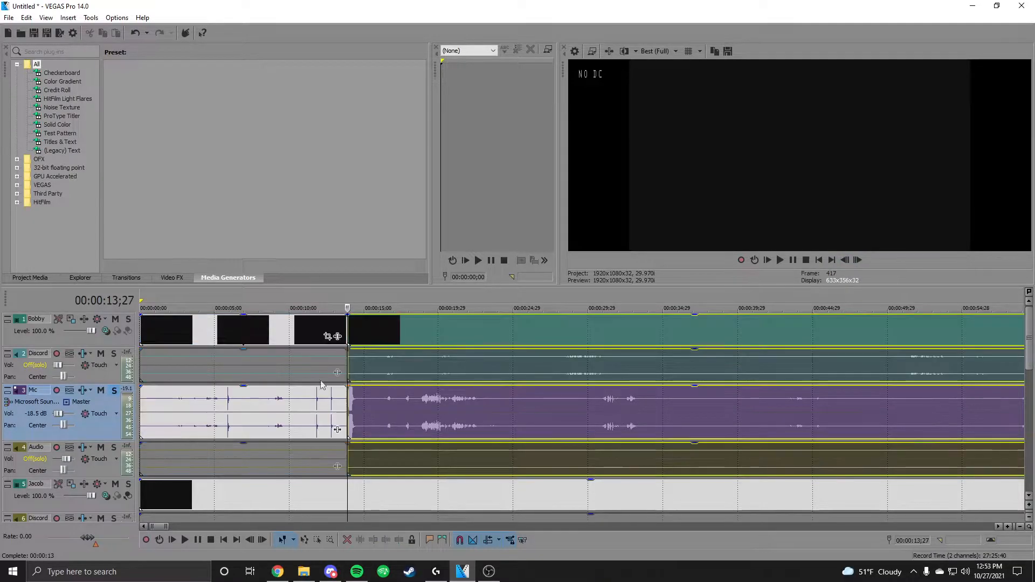
{"action": "left_click", "coordinate": [241, 327]}
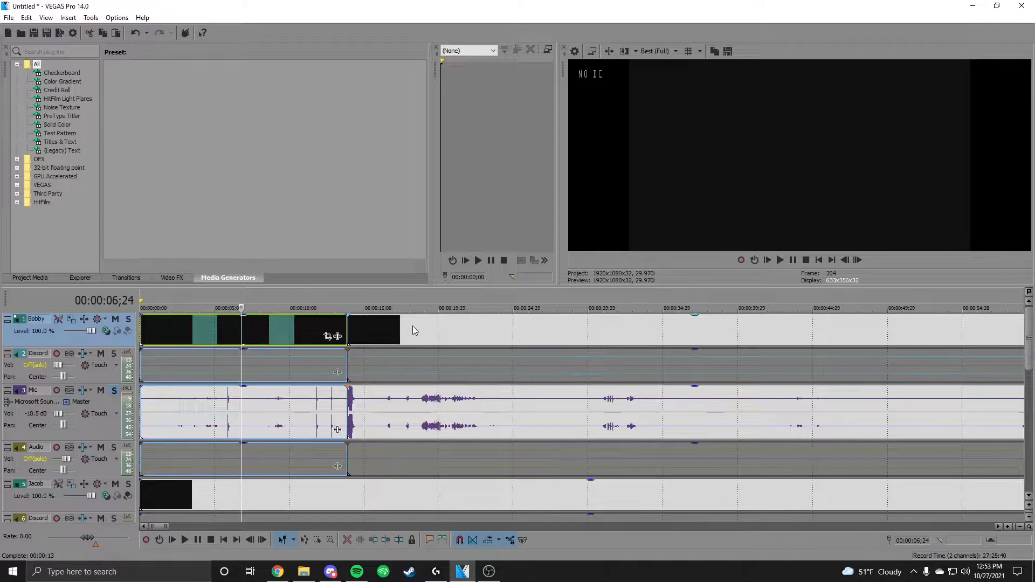
{"action": "scroll", "coordinate": [351, 394], "scroll_direction": "up", "scroll_amount": 1}
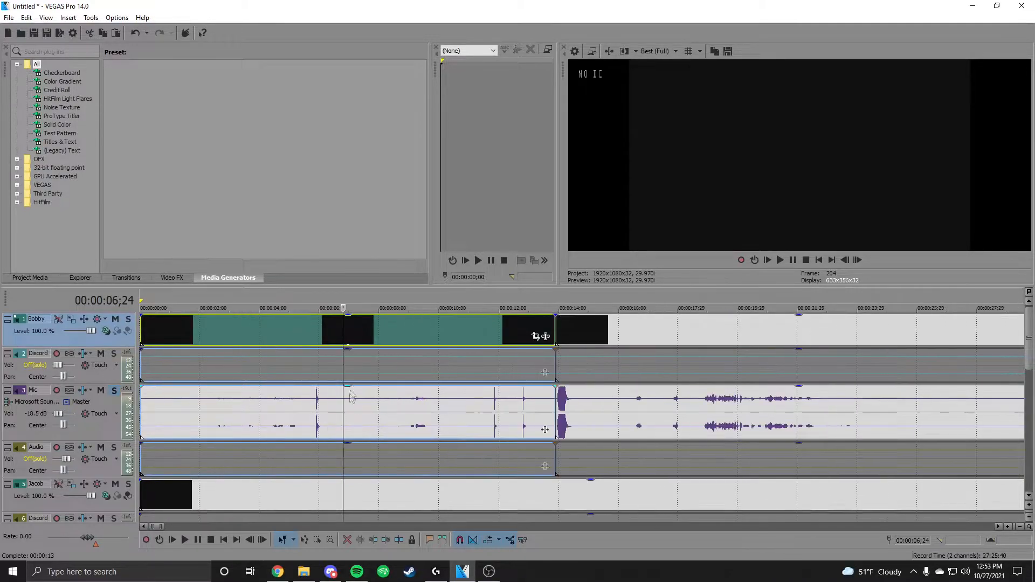
{"action": "key", "text": "Delete"}
Split the first recording again at 00:00:00;03, right at the start of the spike, and delete the leftover sliver.
{"action": "mouse_move", "coordinate": [1032, 356]}
{"action": "left_mouse_down"}
{"action": "mouse_move", "coordinate": [1032, 379]}
{"action": "mouse_move", "coordinate": [1032, 355]}
{"action": "left_mouse_up"}
{"action": "scroll", "coordinate": [291, 380], "scroll_direction": "up", "scroll_amount": 1}
{"action": "scroll", "coordinate": [280, 380], "scroll_direction": "up", "scroll_amount": 2}
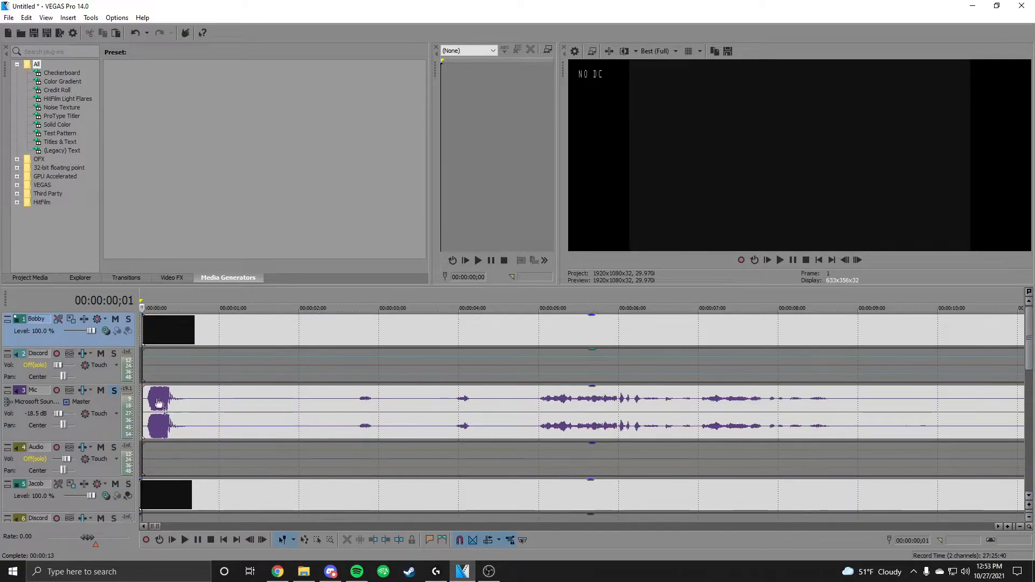
{"action": "left_click", "coordinate": [155, 403]}
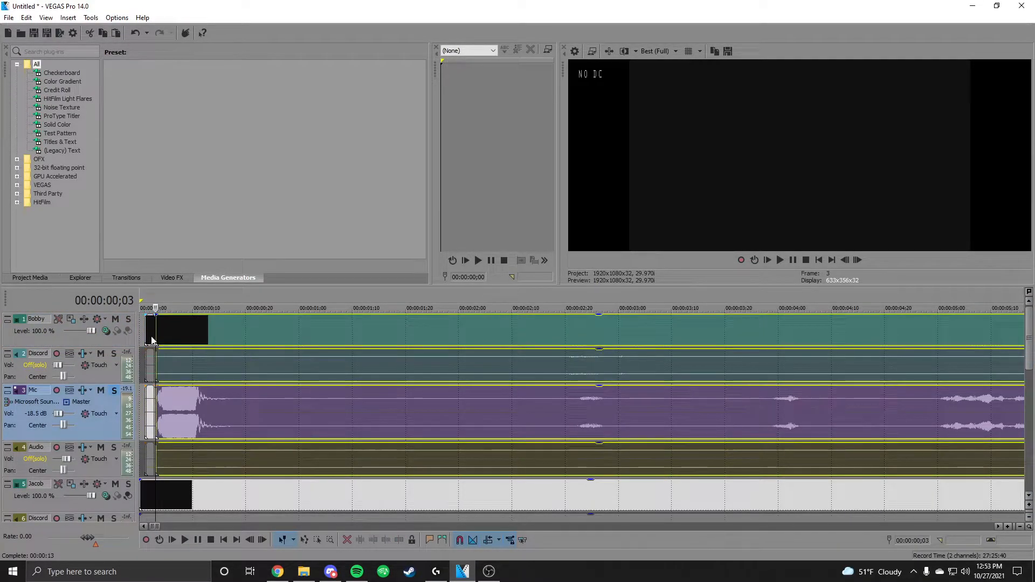
{"action": "left_click", "coordinate": [153, 340]}
{"action": "scroll", "coordinate": [400, 399], "scroll_direction": "down", "scroll_amount": 3}
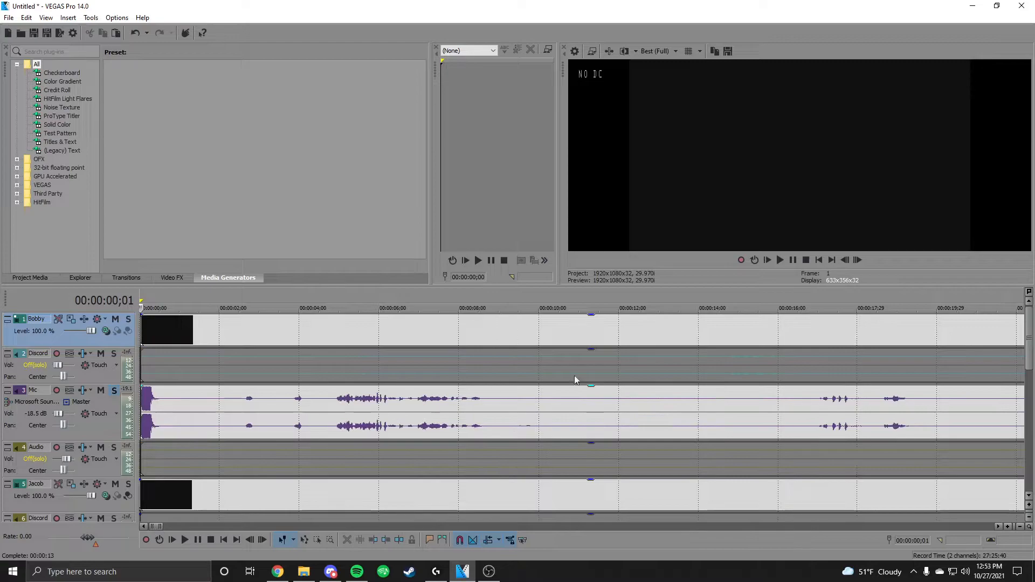
Turn off the Mic track's solo, and solo and enlarge the second recording's Discord track.
{"action": "left_click_drag", "start_coordinate": [1032, 344], "coordinate": [1027, 410]}
{"action": "left_click", "coordinate": [113, 390]}
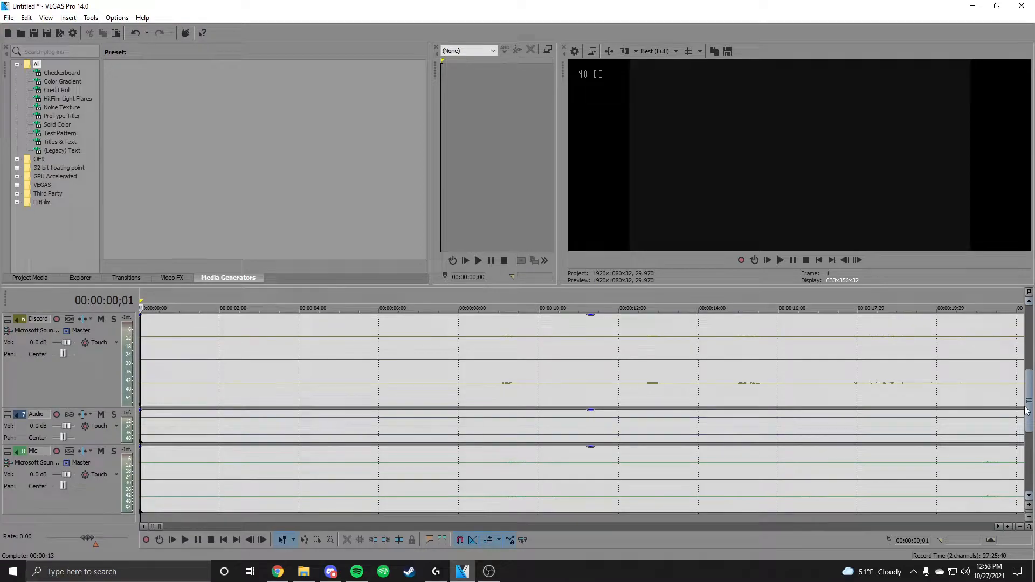
{"action": "left_click", "coordinate": [120, 322]}
{"action": "left_click", "coordinate": [111, 320]}
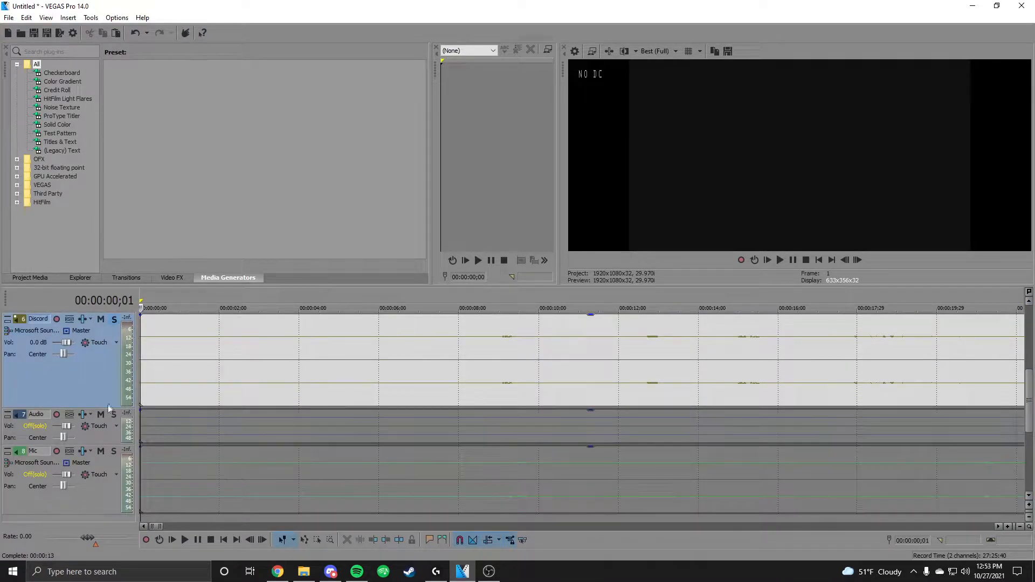
{"action": "left_click_drag", "start_coordinate": [101, 436], "coordinate": [101, 496]}
Listen to the second recording's Discord track from about 00:00:12;18 to locate the sync sound.
{"action": "left_click", "coordinate": [641, 358]}
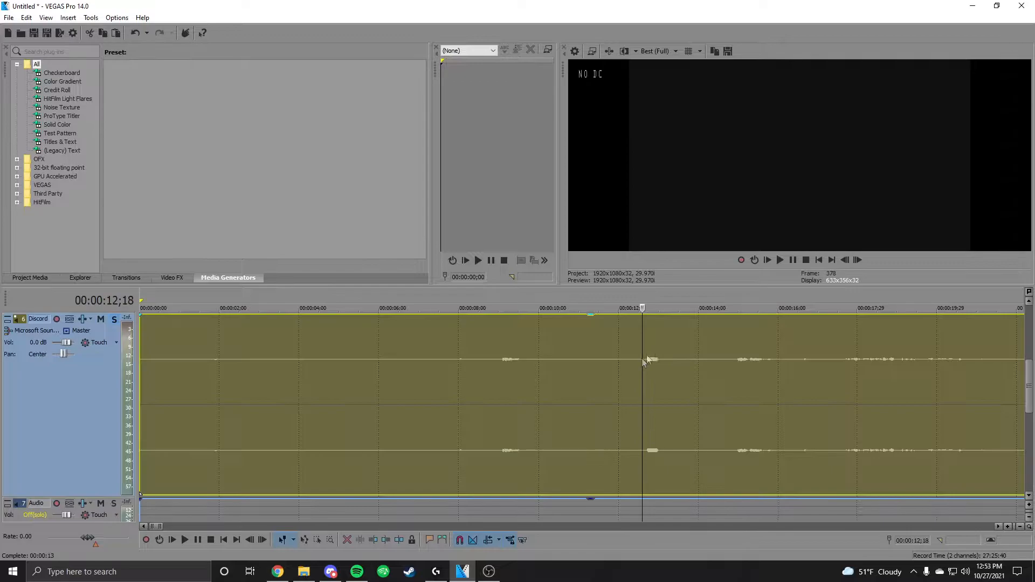
{"action": "left_click", "coordinate": [780, 260]}
{"action": "left_click", "coordinate": [645, 358]}
Split the second recording's events at 00:00:12;21, just before the sync sound, and delete the opening portion.
{"action": "scroll", "coordinate": [641, 363], "scroll_direction": "up", "scroll_amount": 2}
{"action": "scroll", "coordinate": [638, 366], "scroll_direction": "up", "scroll_amount": 1}
{"action": "left_click", "coordinate": [580, 363]}
{"action": "key", "text": "s"}
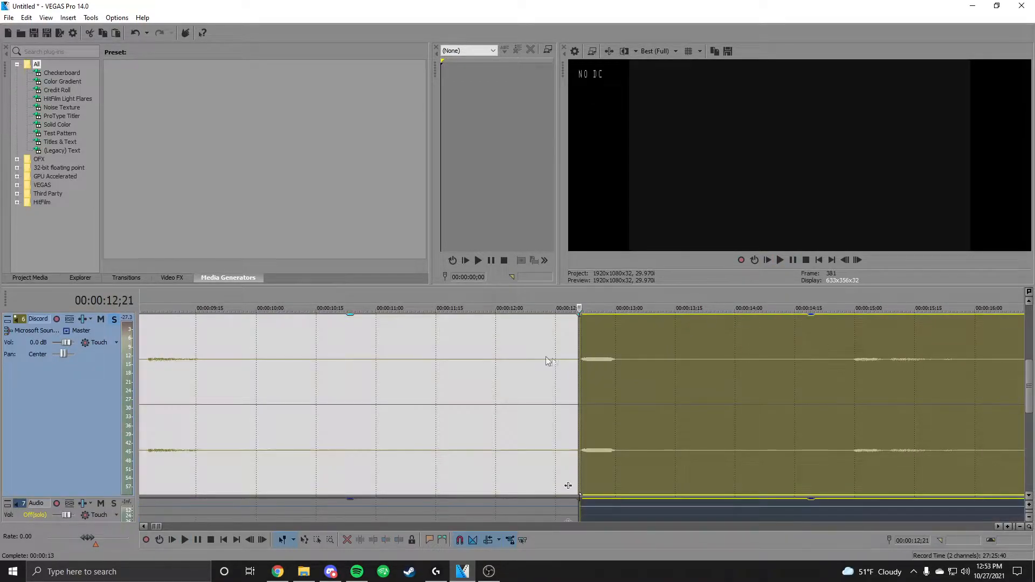
{"action": "left_click", "coordinate": [519, 350]}
{"action": "key", "text": "Delete"}
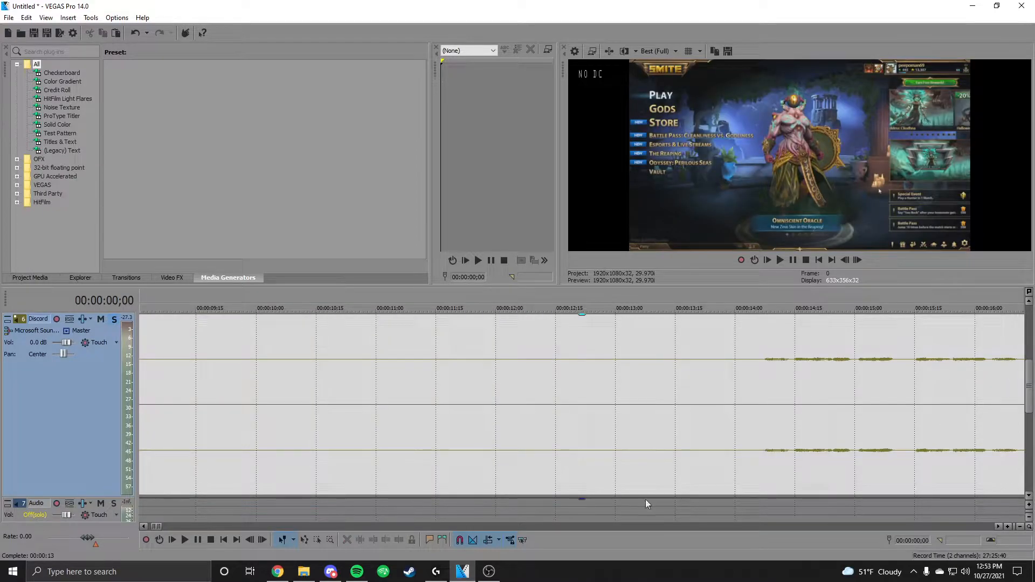
{"action": "scroll", "coordinate": [268, 451], "scroll_direction": "down", "scroll_amount": 15}
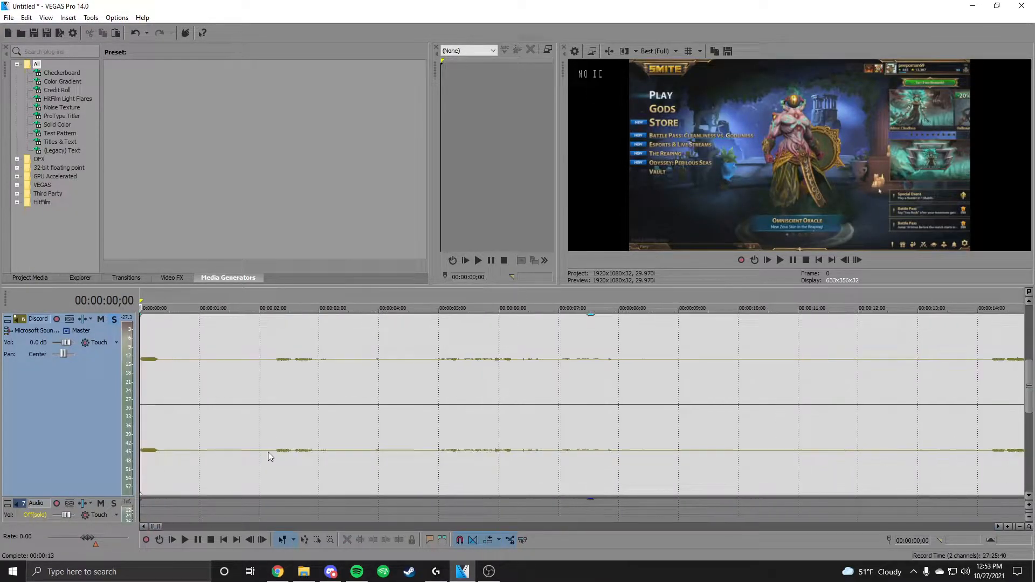
{"action": "scroll", "coordinate": [252, 457], "scroll_direction": "down", "scroll_amount": 6}
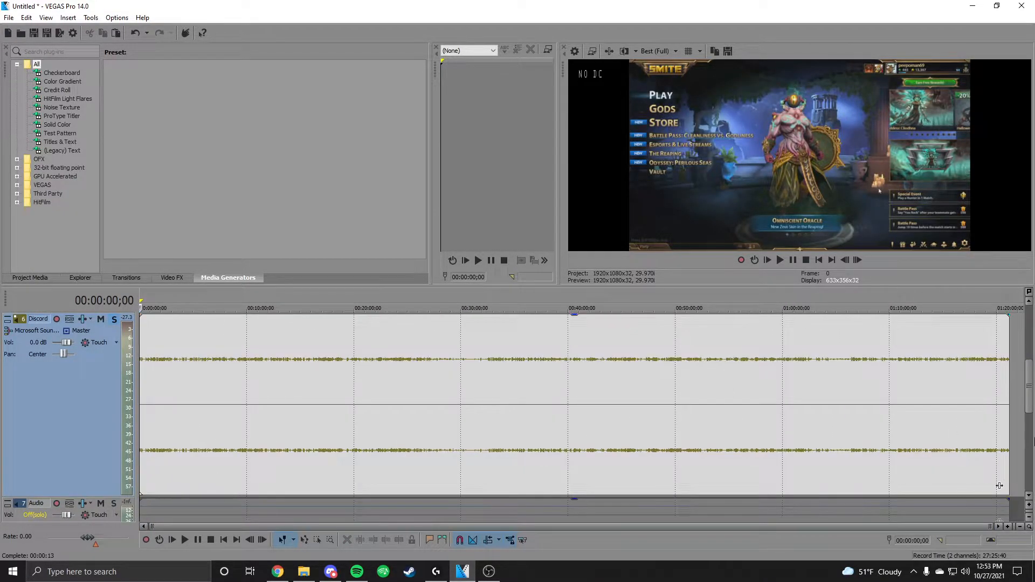
{"action": "left_click_drag", "start_coordinate": [1029, 401], "coordinate": [1029, 317]}
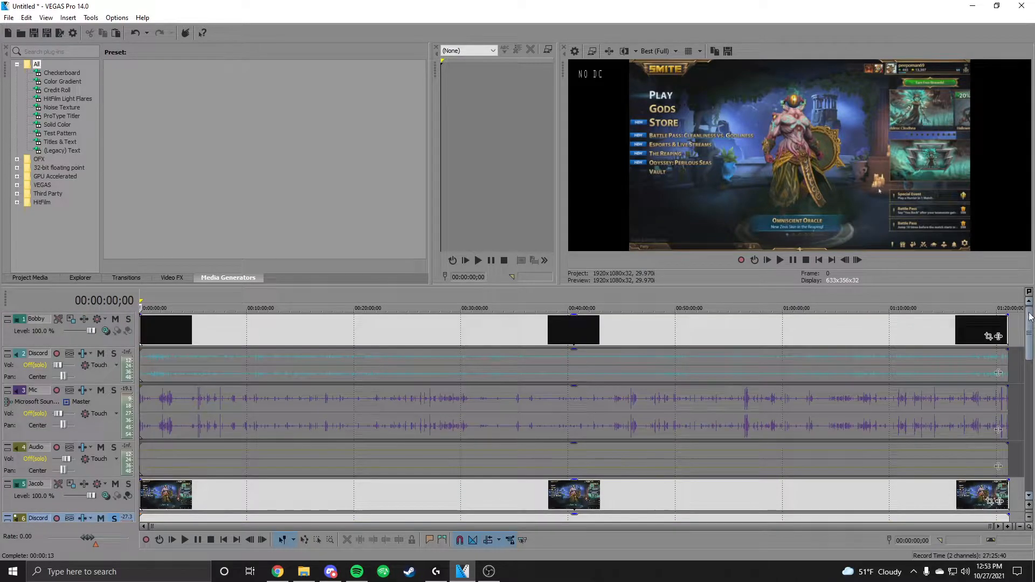
Undo and redo the deletion of the second recording's opening portion to review the trim.
{"action": "left_click", "coordinate": [487, 541]}
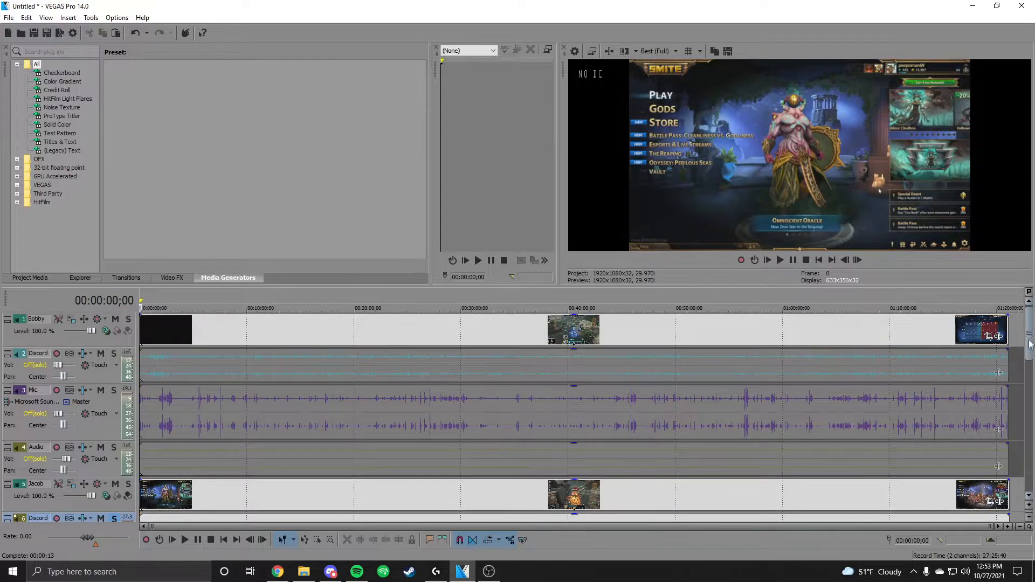
{"action": "left_click_drag", "start_coordinate": [1030, 344], "coordinate": [1030, 387]}
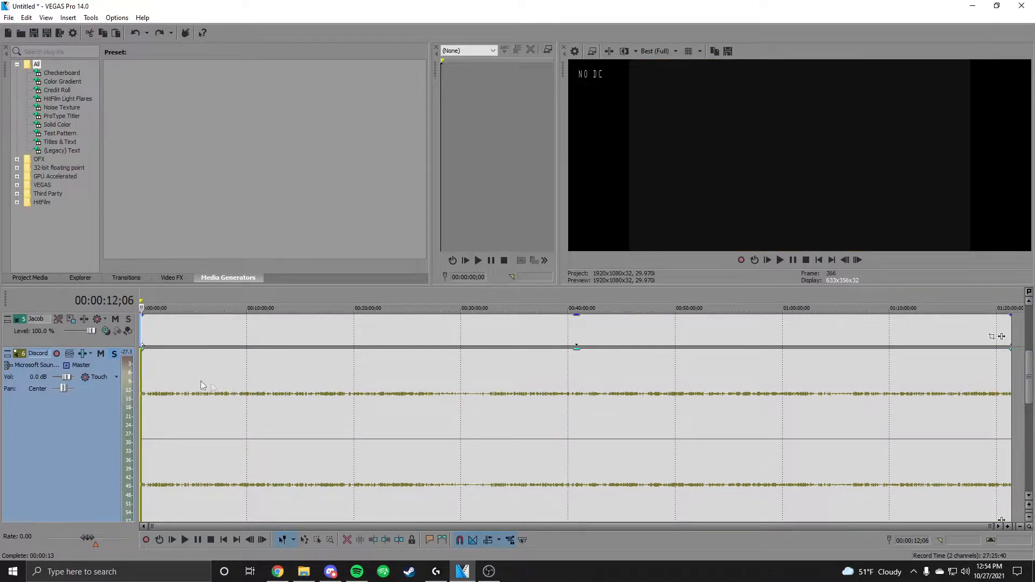
{"action": "scroll", "coordinate": [150, 367], "scroll_direction": "up", "scroll_amount": 8}
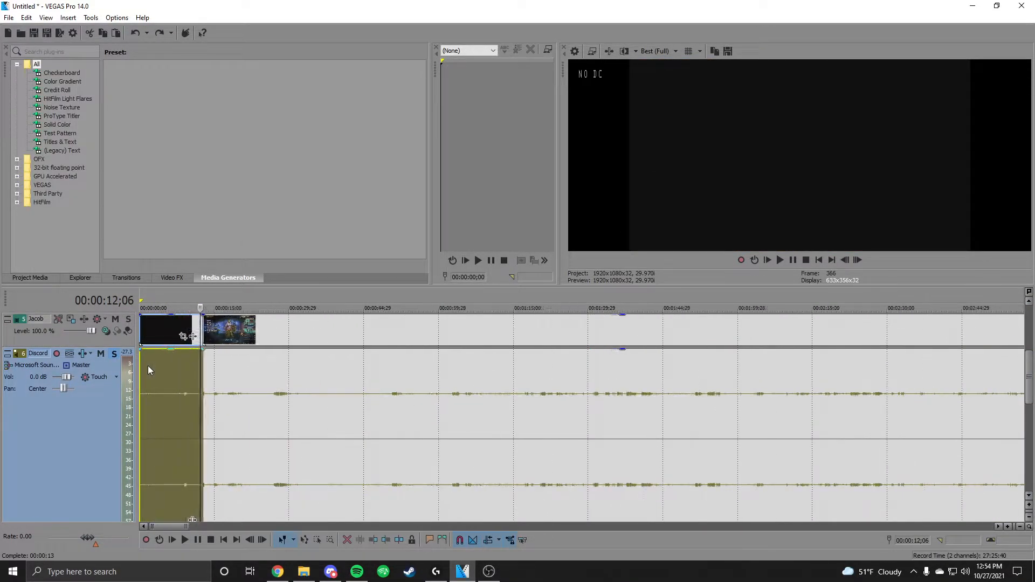
{"action": "scroll", "coordinate": [149, 369], "scroll_direction": "up", "scroll_amount": 3}
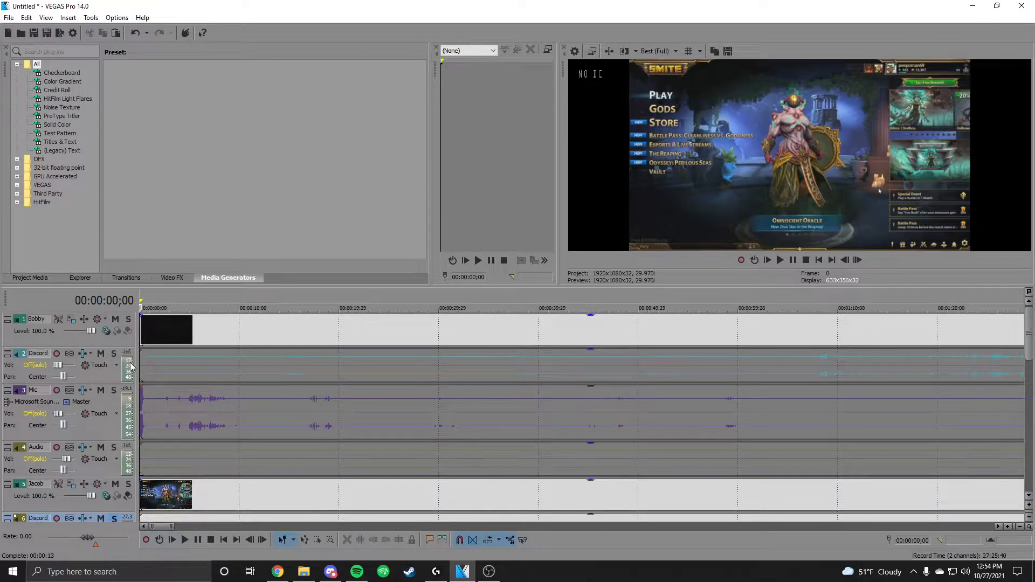
Turn off the solo on the second recording's Discord track and reduce the track's height.
{"action": "left_click", "coordinate": [114, 516]}
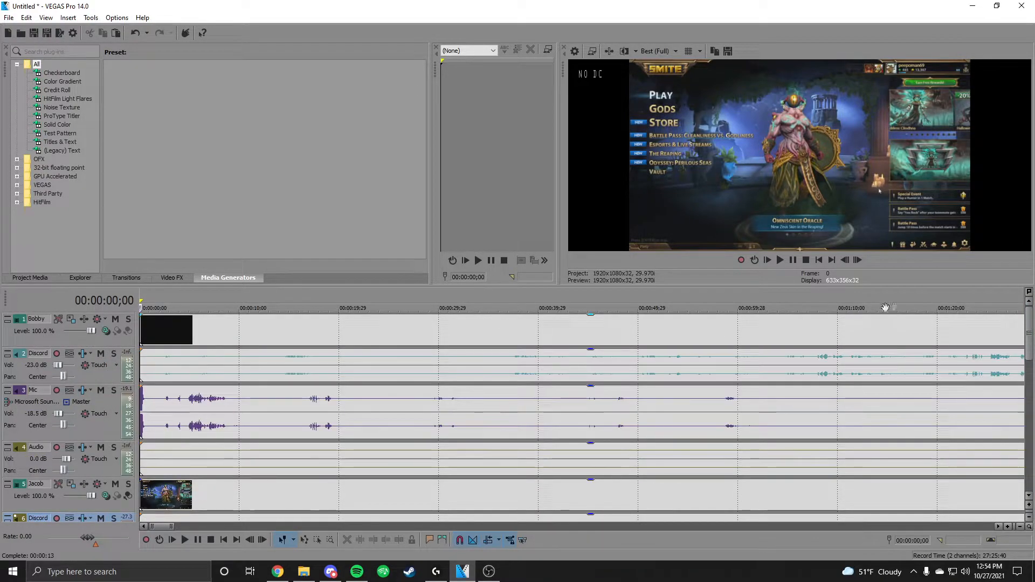
{"action": "left_click_drag", "start_coordinate": [1029, 330], "coordinate": [1000, 401]}
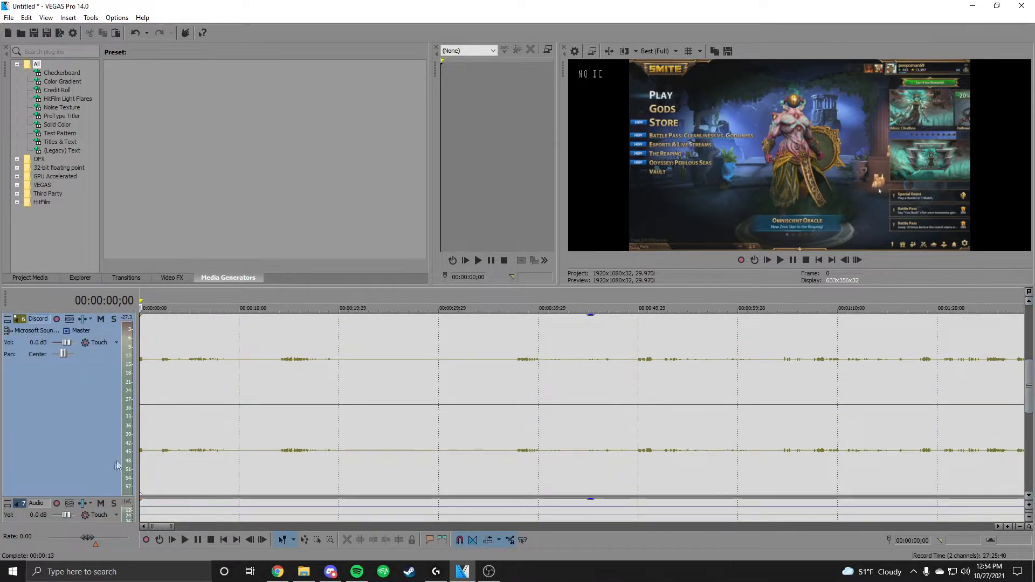
{"action": "left_click_drag", "start_coordinate": [102, 497], "coordinate": [102, 342]}
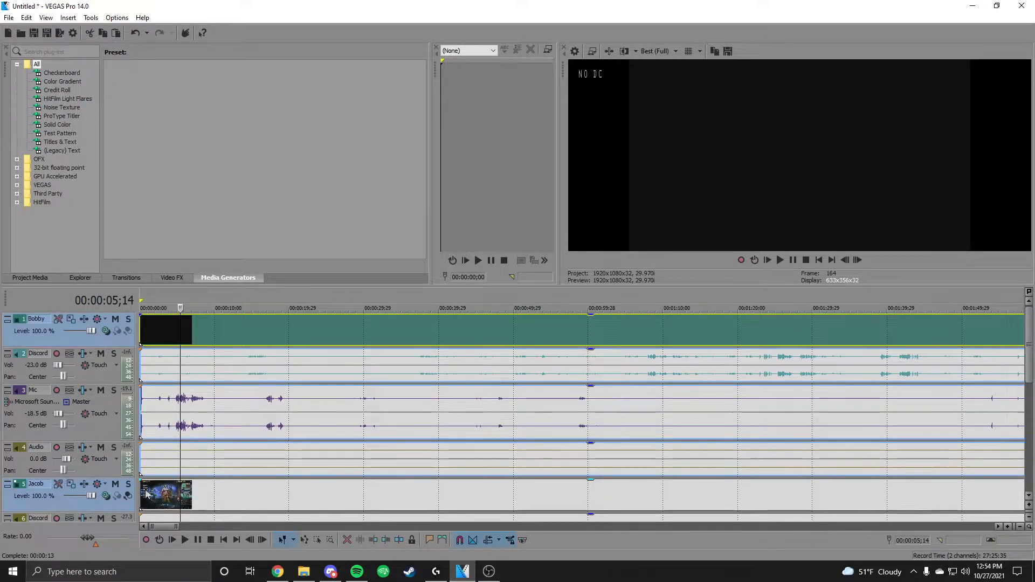
Combine the two players' video tracks into a single multicamera track.
{"action": "left_click", "coordinate": [91, 17]}
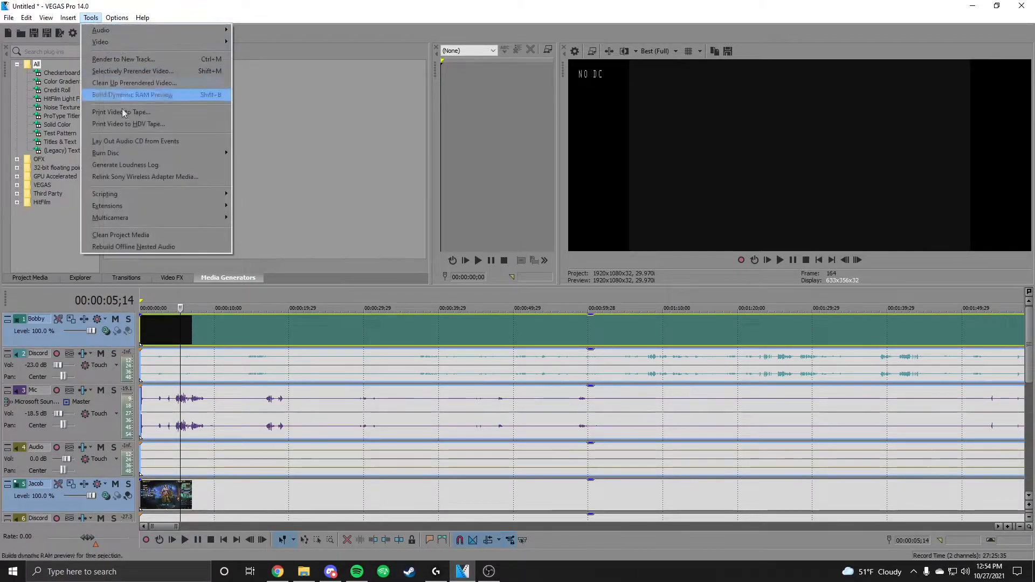
{"action": "mouse_move", "coordinate": [205, 217]}
{"action": "left_click", "coordinate": [244, 229]}
Inspect the combined multicamera event at several points within its first minute.
{"action": "left_click", "coordinate": [167, 319]}
{"action": "left_click", "coordinate": [347, 334]}
{"action": "left_click", "coordinate": [535, 332]}
{"action": "left_click", "coordinate": [592, 334]}
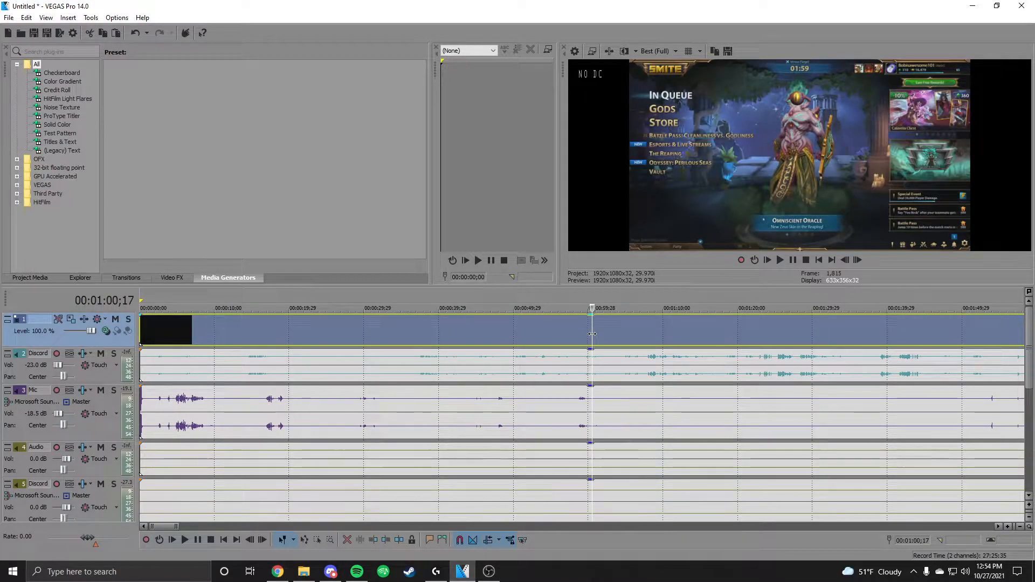
{"action": "left_click", "coordinate": [280, 324]}
{"action": "left_click", "coordinate": [343, 329]}
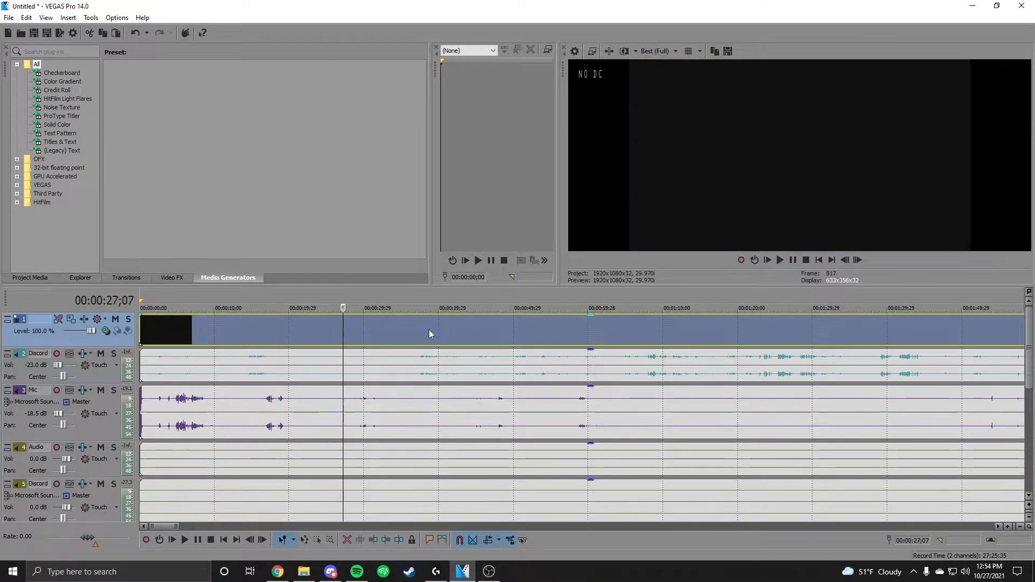
{"action": "left_click", "coordinate": [429, 329]}
{"action": "left_click", "coordinate": [549, 334]}
{"action": "left_click", "coordinate": [577, 331]}
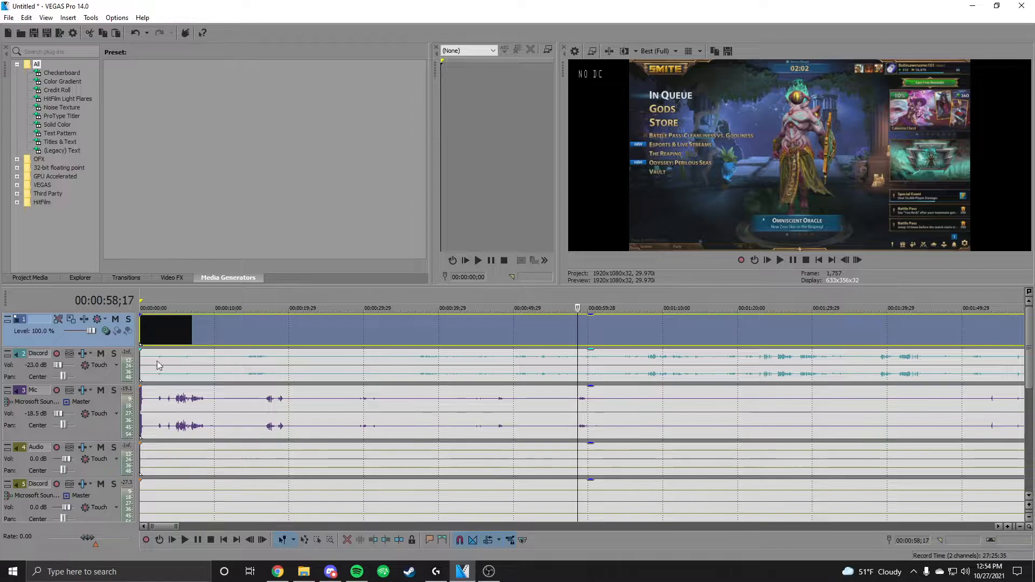
Delete both Discord audio tracks from the project.
{"action": "left_click", "coordinate": [101, 377]}
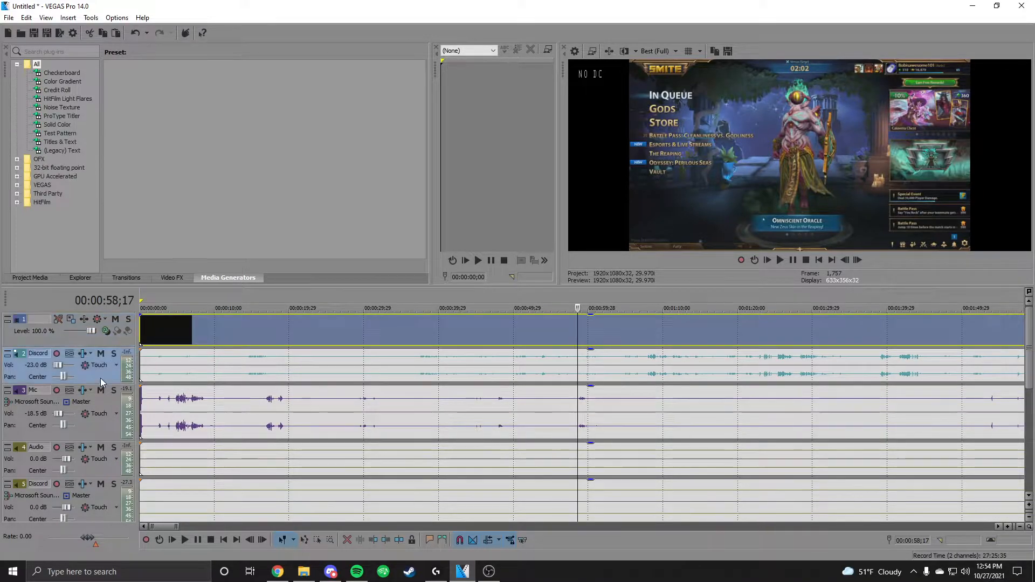
{"action": "left_click", "coordinate": [92, 515], "text": "ctrl"}
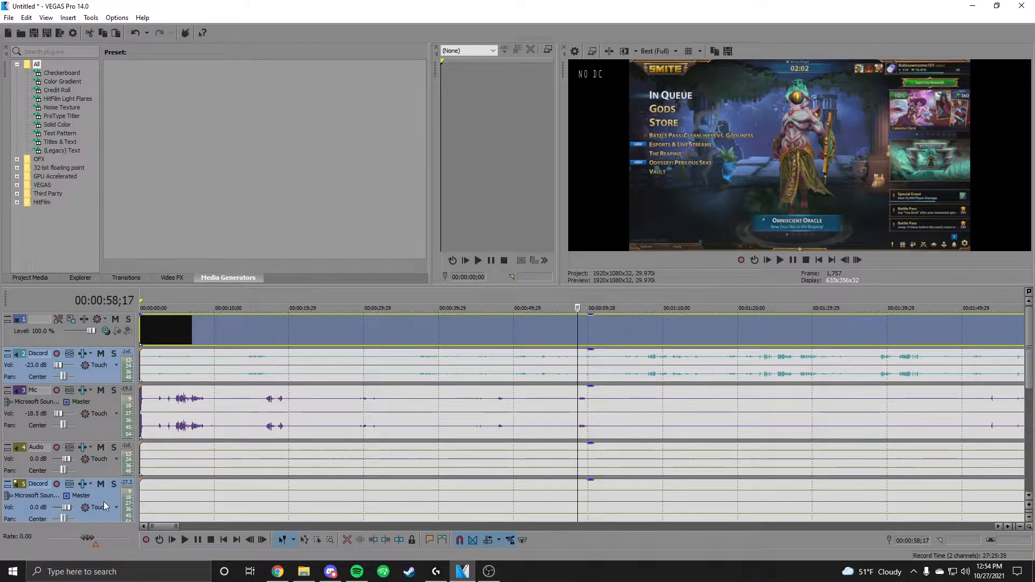
{"action": "key", "text": "Delete"}
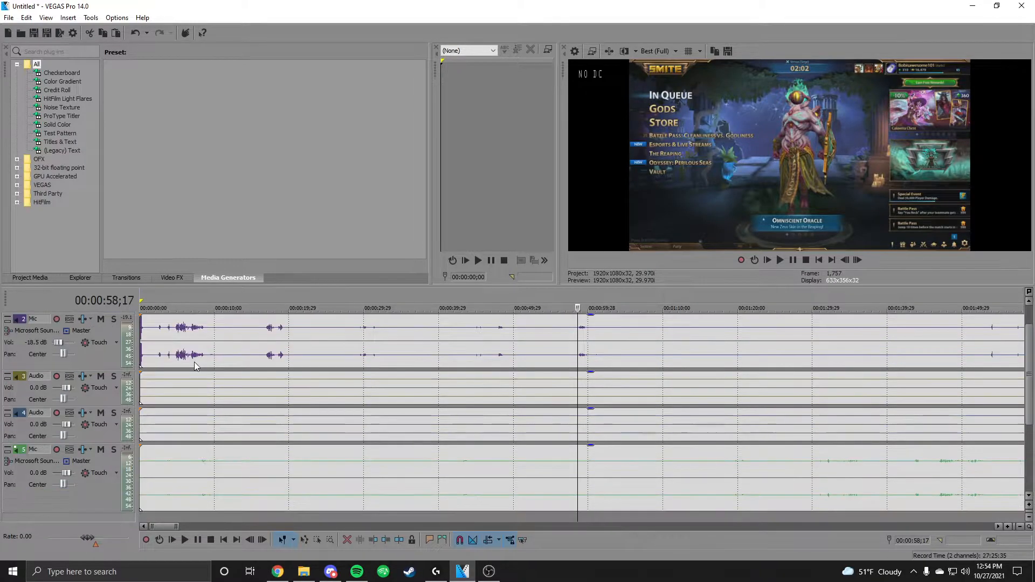
{"action": "scroll", "coordinate": [97, 399], "scroll_direction": "up", "scroll_amount": 1}
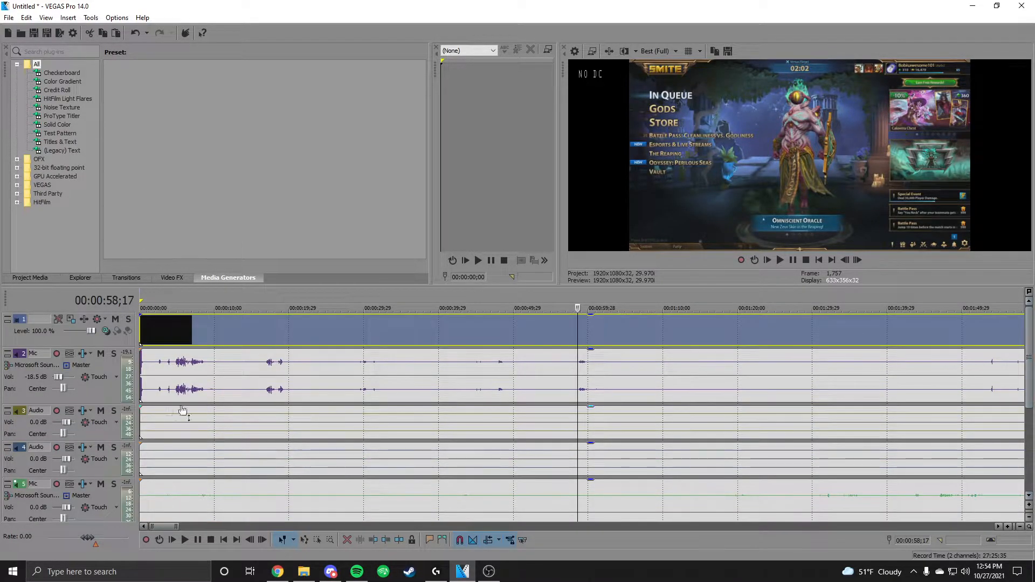
Move the second player's Mic track directly below the first player's Mic track.
{"action": "left_click", "coordinate": [92, 397]}
{"action": "left_click", "coordinate": [161, 379]}
{"action": "scroll", "coordinate": [161, 378], "scroll_direction": "up", "scroll_amount": 2}
{"action": "scroll", "coordinate": [161, 378], "scroll_direction": "down", "scroll_amount": 1}
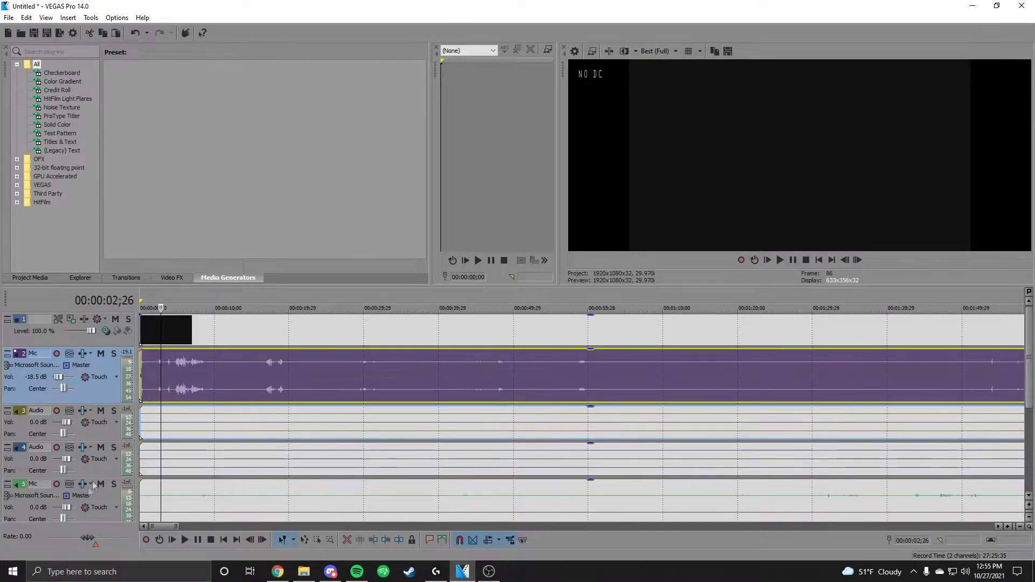
{"action": "left_click", "coordinate": [41, 515]}
{"action": "left_click_drag", "start_coordinate": [40, 389], "coordinate": [41, 394]}
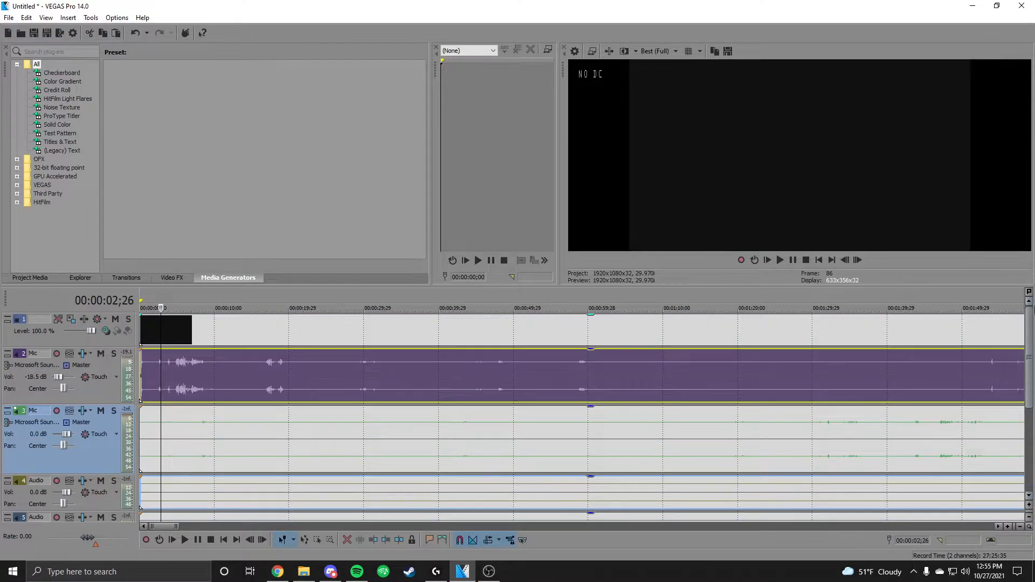
Listen to the first Audio track soloed from about 00:17:53 and 00:14:02 to identify its player, and turn off its solo.
{"action": "left_click_drag", "start_coordinate": [1031, 341], "coordinate": [1031, 354]}
{"action": "left_click", "coordinate": [436, 467]}
{"action": "left_click", "coordinate": [480, 461]}
{"action": "left_click", "coordinate": [594, 456]}
{"action": "left_click", "coordinate": [631, 455]}
{"action": "scroll", "coordinate": [717, 457], "scroll_direction": "down", "scroll_amount": 8}
{"action": "left_click", "coordinate": [641, 459]}
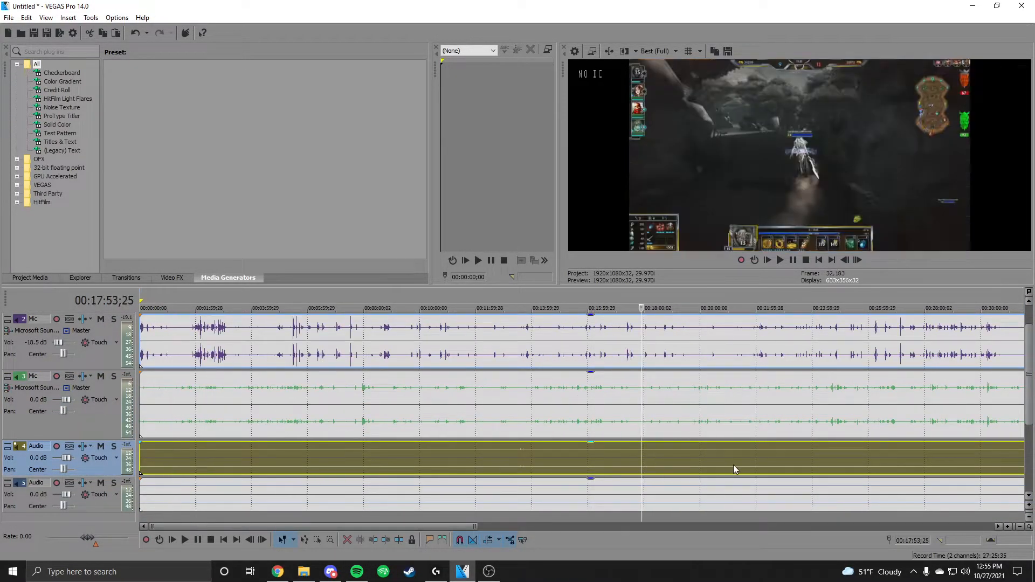
{"action": "left_click", "coordinate": [114, 447]}
{"action": "left_click", "coordinate": [780, 260]}
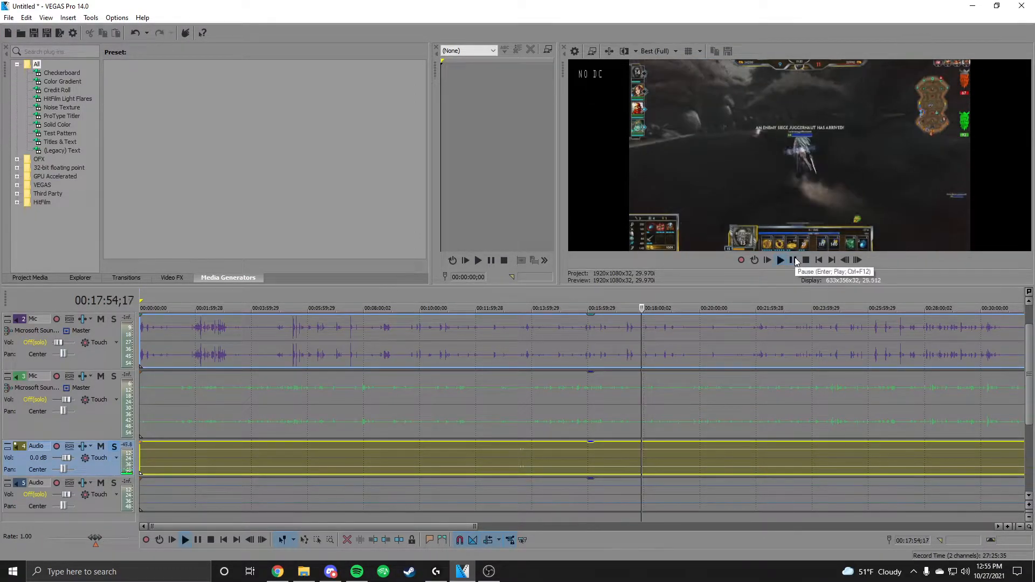
{"action": "left_click", "coordinate": [532, 470]}
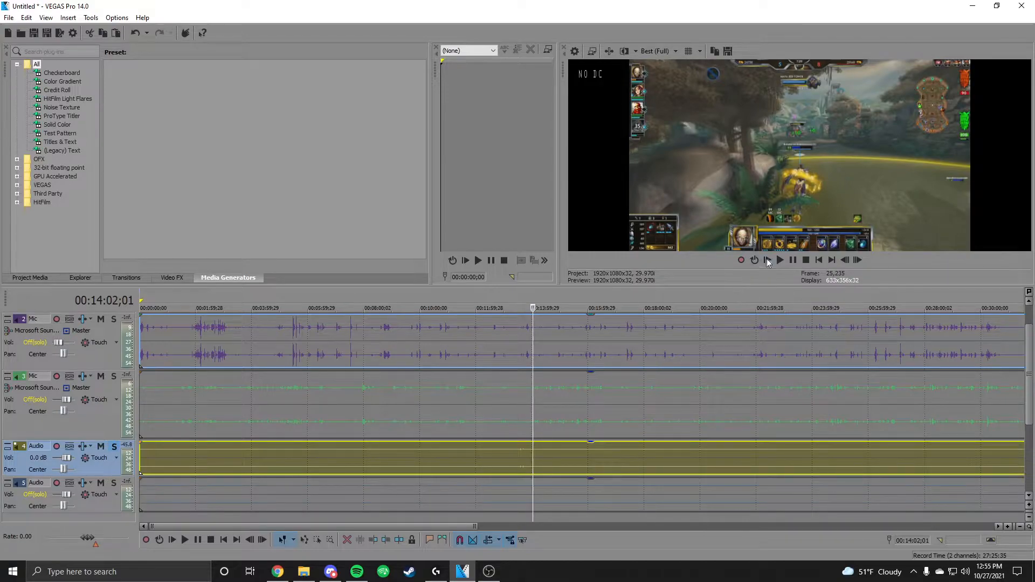
{"action": "left_click", "coordinate": [782, 258]}
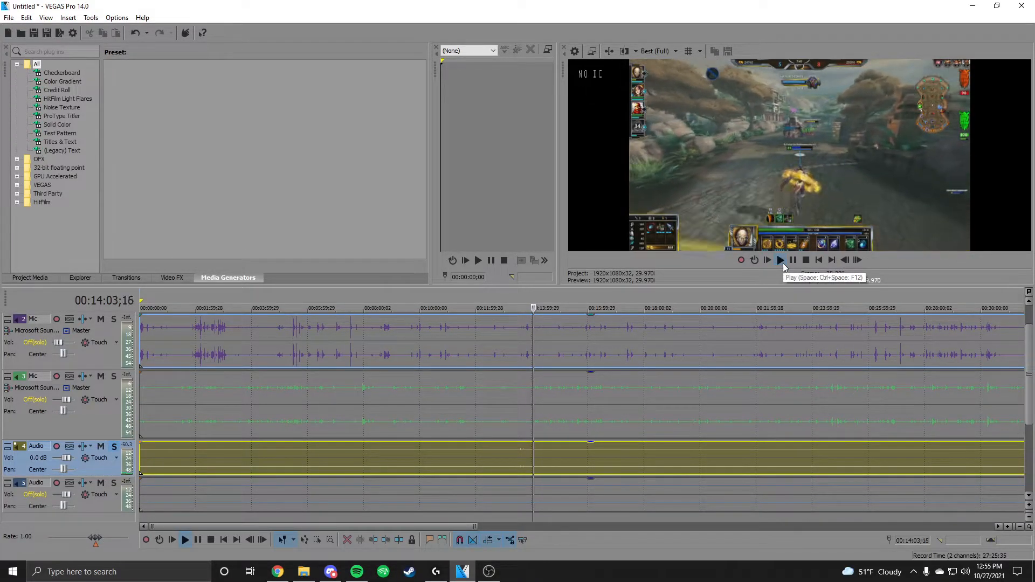
{"action": "left_click", "coordinate": [793, 260]}
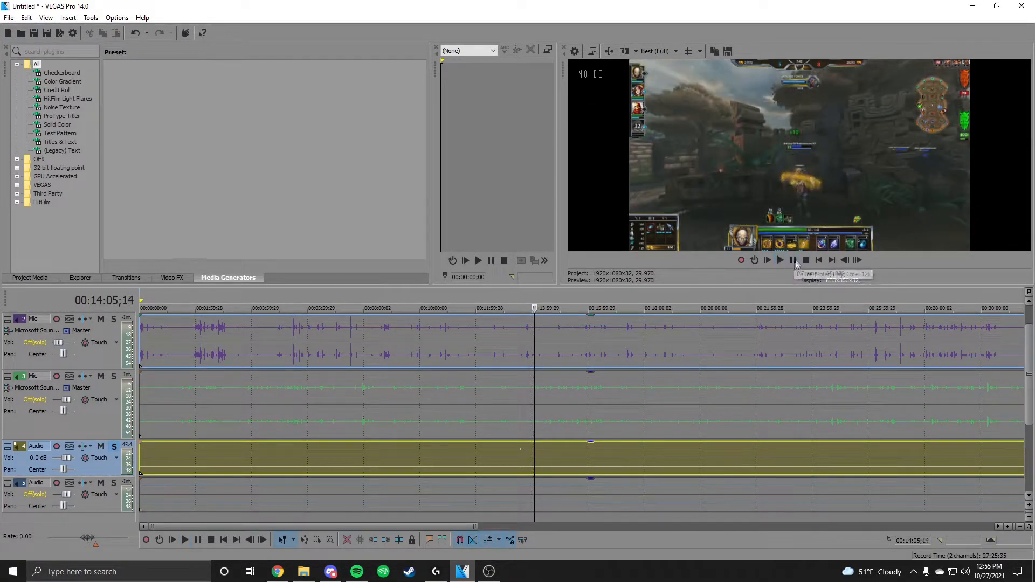
{"action": "left_click", "coordinate": [113, 450]}
Rename the two Audio tracks with the first and second player's names respectively.
{"action": "double_click", "coordinate": [36, 447]}
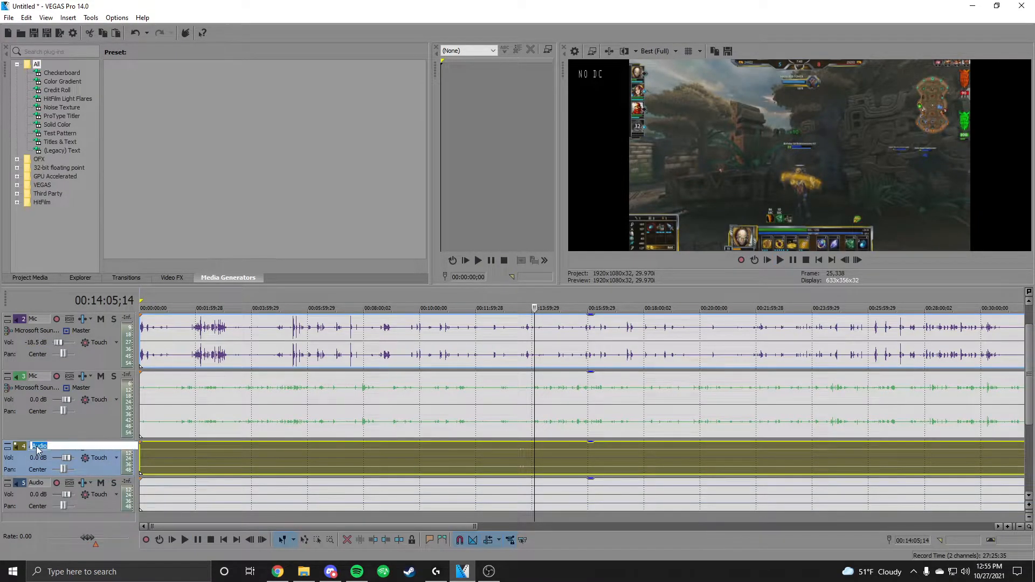
{"action": "type", "text": "Bobby"}
{"action": "key", "text": "Return"}
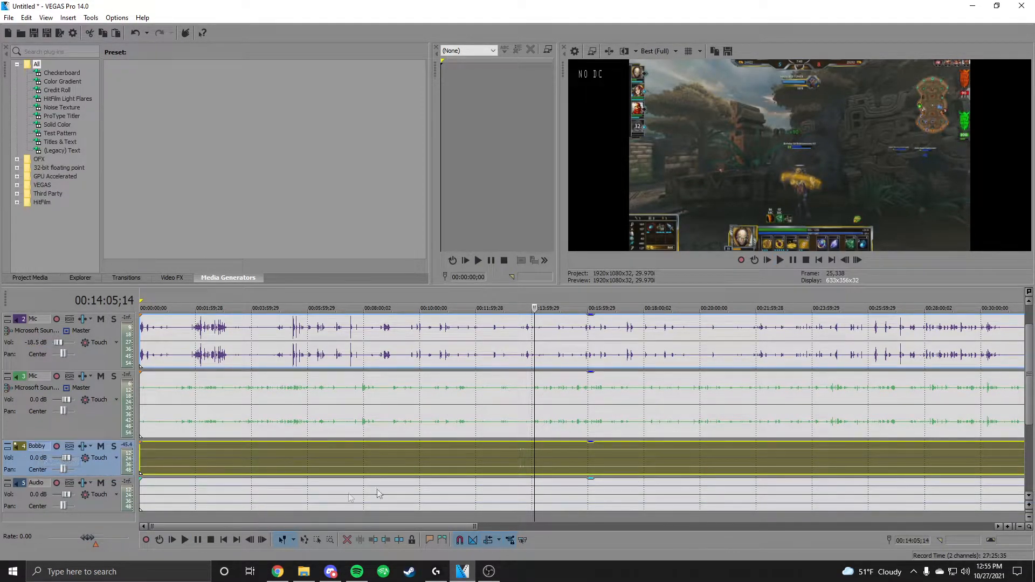
{"action": "left_click", "coordinate": [46, 489]}
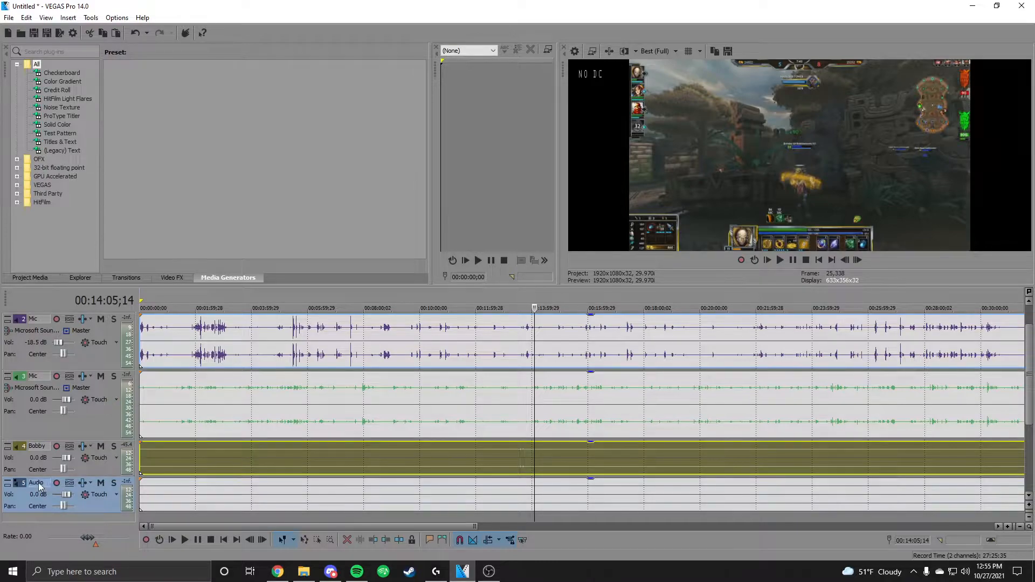
{"action": "double_click", "coordinate": [36, 483]}
{"action": "type", "text": "Jacob"}
{"action": "key", "text": "Return"}
Switch the multicamera video event's active take to the second player's recording.
{"action": "left_click", "coordinate": [1029, 301]}
{"action": "scroll", "coordinate": [985, 408], "scroll_direction": "down", "scroll_amount": 3}
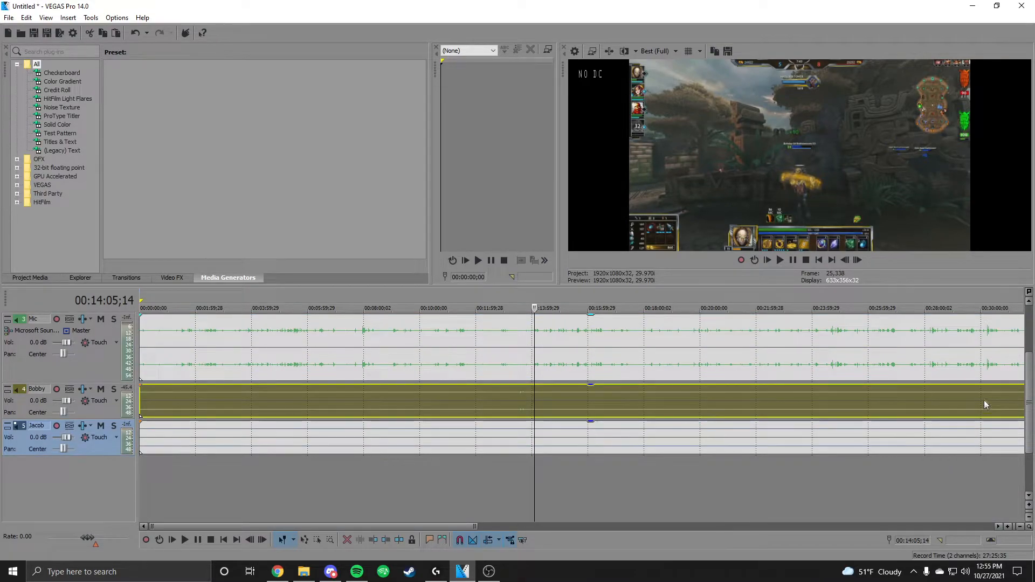
{"action": "scroll", "coordinate": [985, 402], "scroll_direction": "up", "scroll_amount": 3}
{"action": "right_click", "coordinate": [554, 340]}
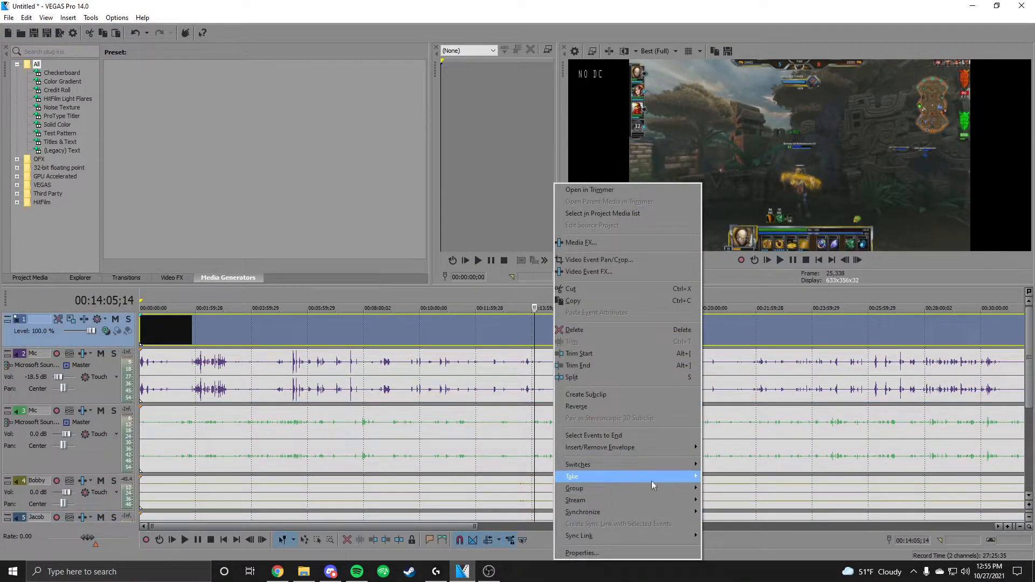
{"action": "mouse_move", "coordinate": [652, 476]}
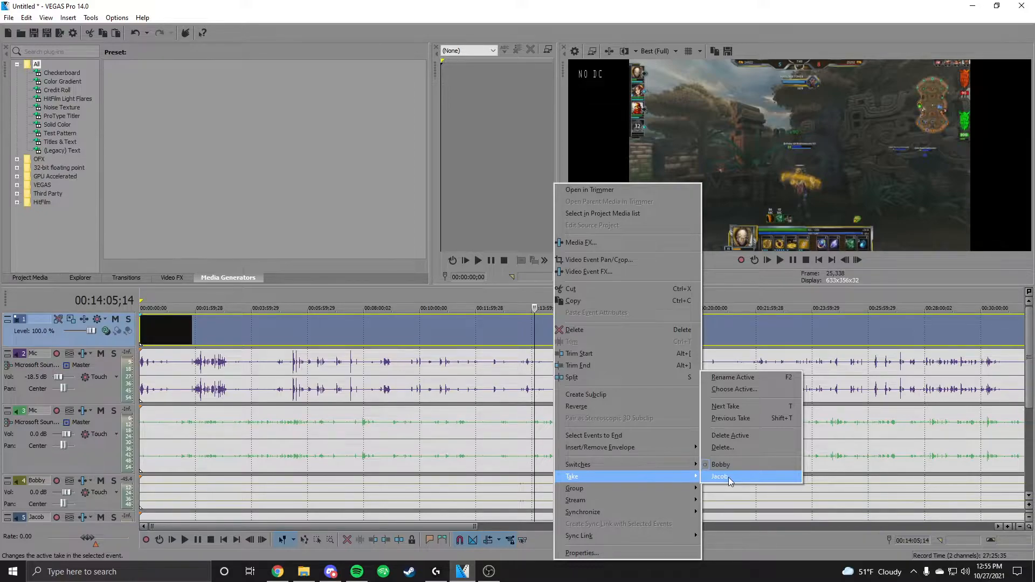
{"action": "left_click", "coordinate": [720, 477]}
Play the second player's game audio track soloed from about 00:14:05 to check it against the video, and turn off its solo.
{"action": "scroll", "coordinate": [1031, 434], "scroll_direction": "down", "scroll_amount": 1}
{"action": "scroll", "coordinate": [1031, 434], "scroll_direction": "down", "scroll_amount": 1}
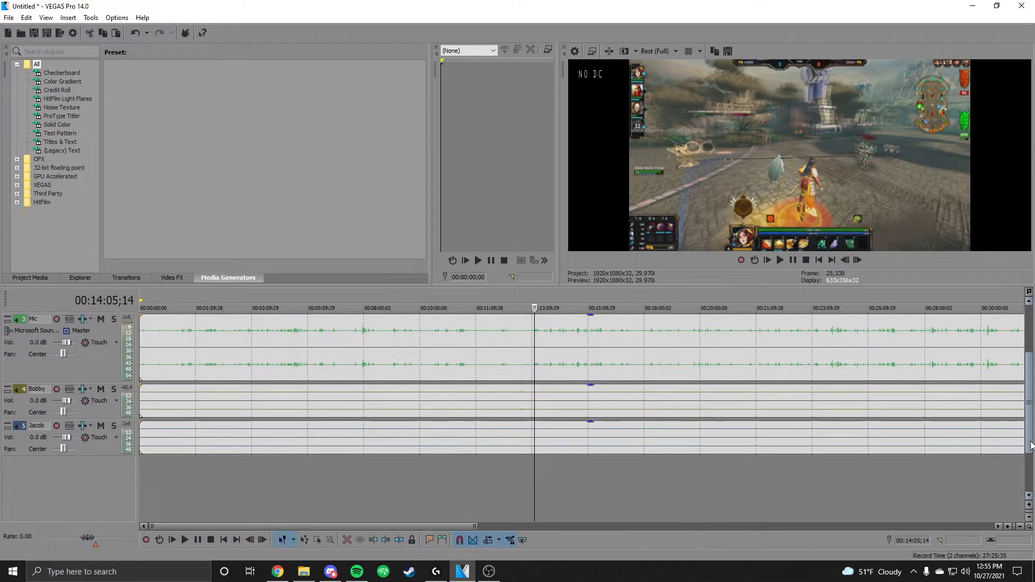
{"action": "left_click", "coordinate": [113, 427]}
{"action": "left_click", "coordinate": [781, 260]}
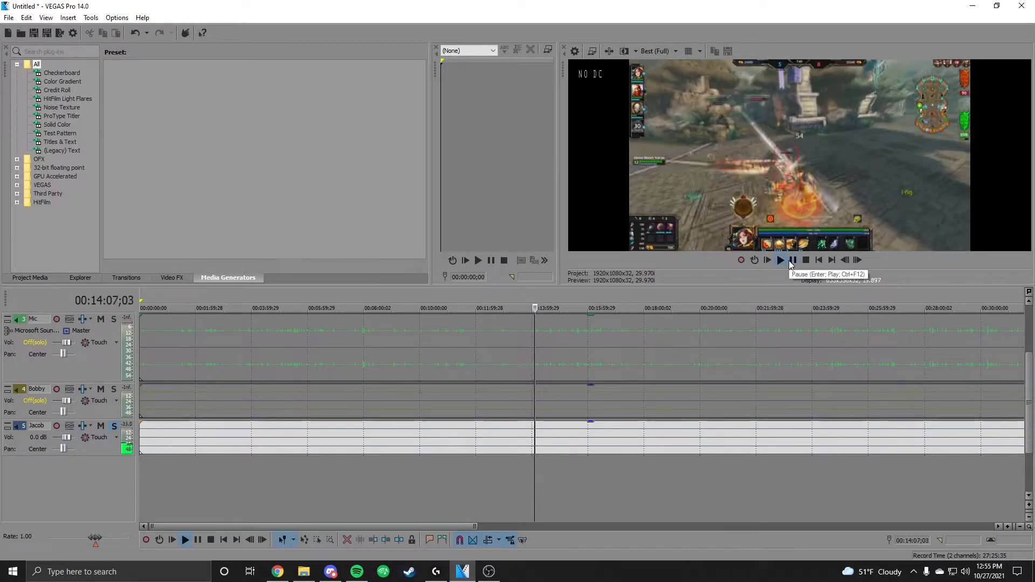
{"action": "left_click", "coordinate": [792, 260]}
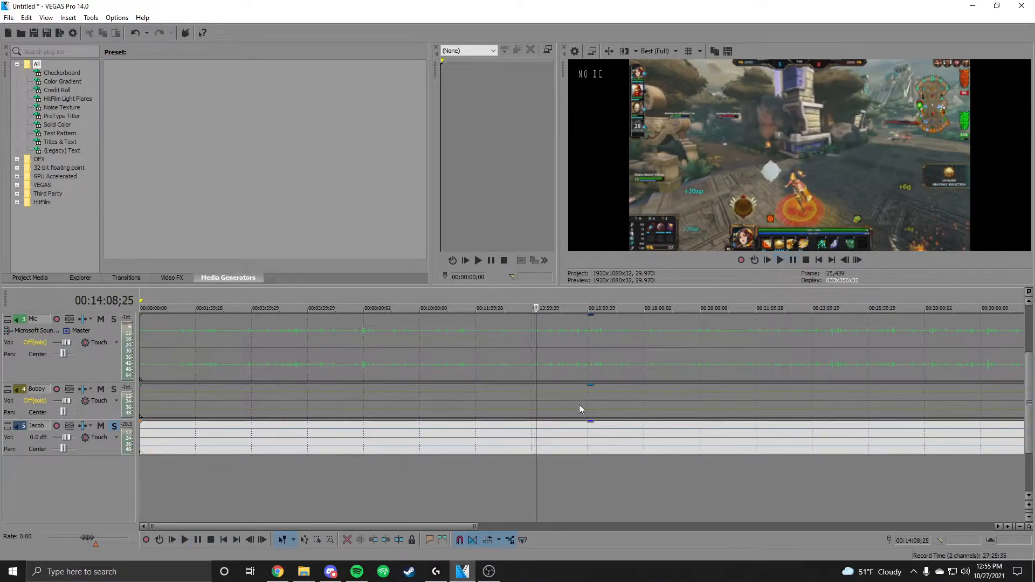
{"action": "left_click", "coordinate": [114, 427]}
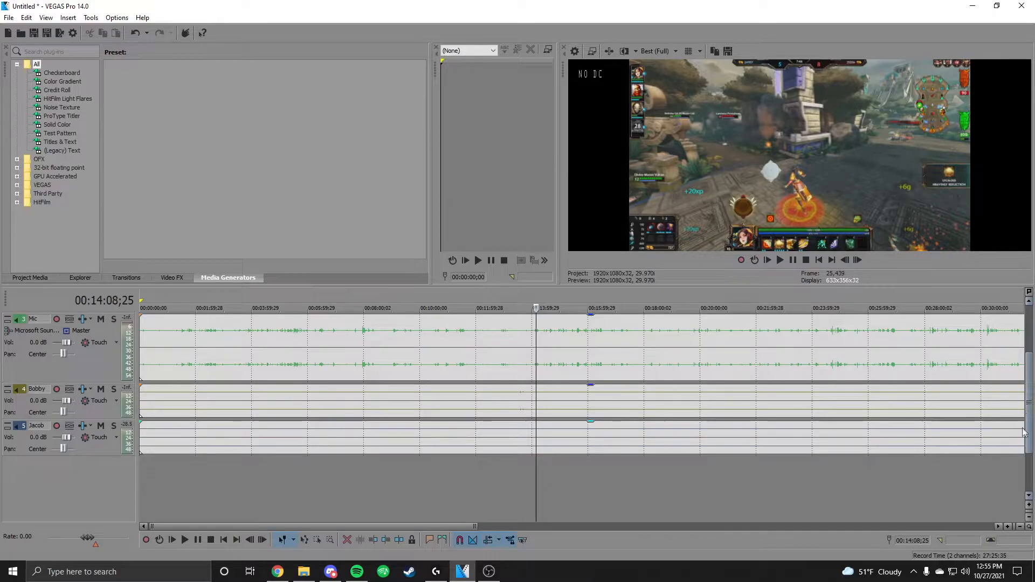
Set the first Mic track's volume to -13.9 dB while playing it soloed from about 00:04:54, and turn off its solo.
{"action": "left_click_drag", "start_coordinate": [1029, 445], "coordinate": [1029, 399]}
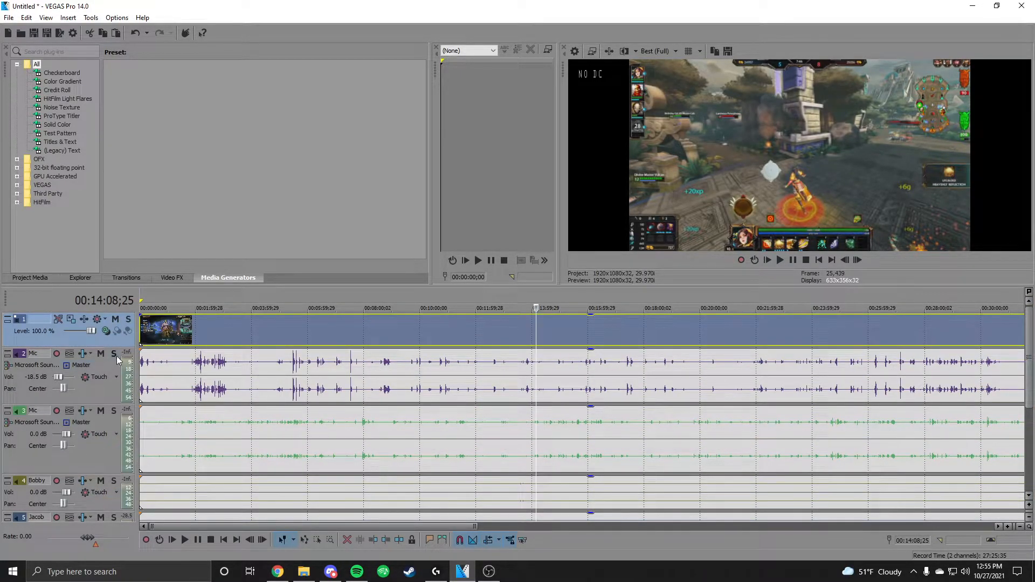
{"action": "left_click", "coordinate": [195, 360]}
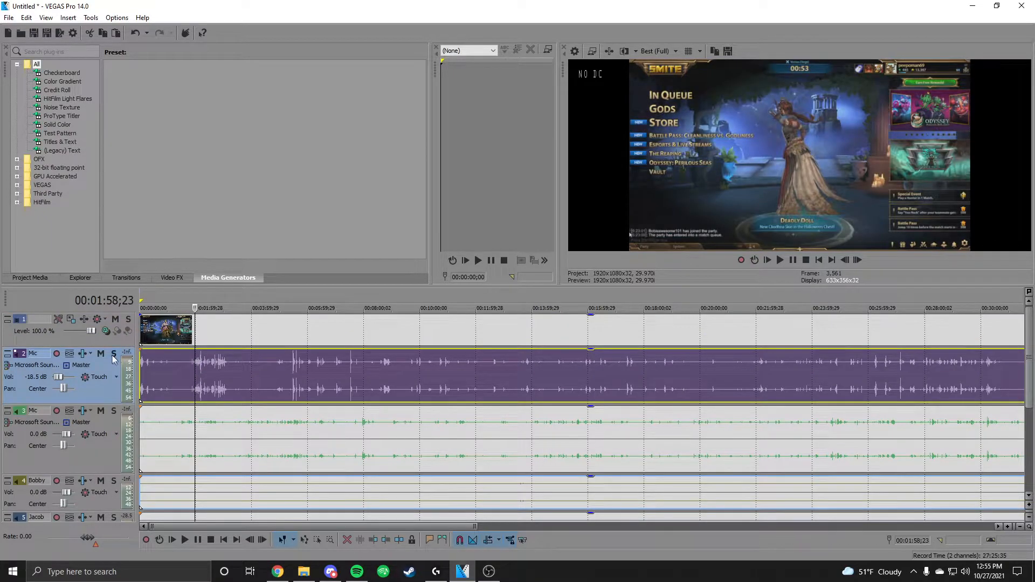
{"action": "left_click", "coordinate": [114, 356]}
{"action": "left_click", "coordinate": [277, 367]}
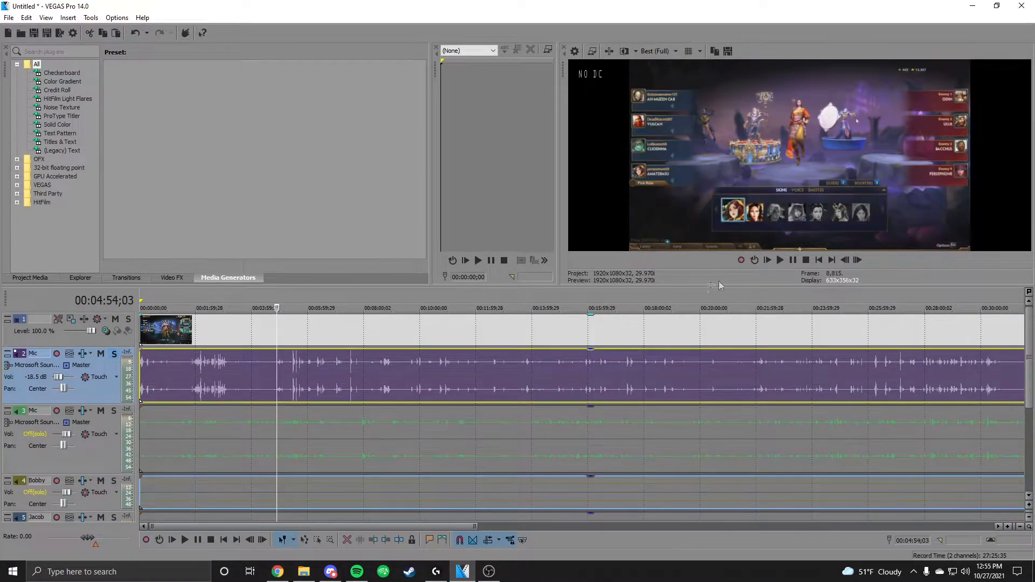
{"action": "left_click", "coordinate": [782, 255]}
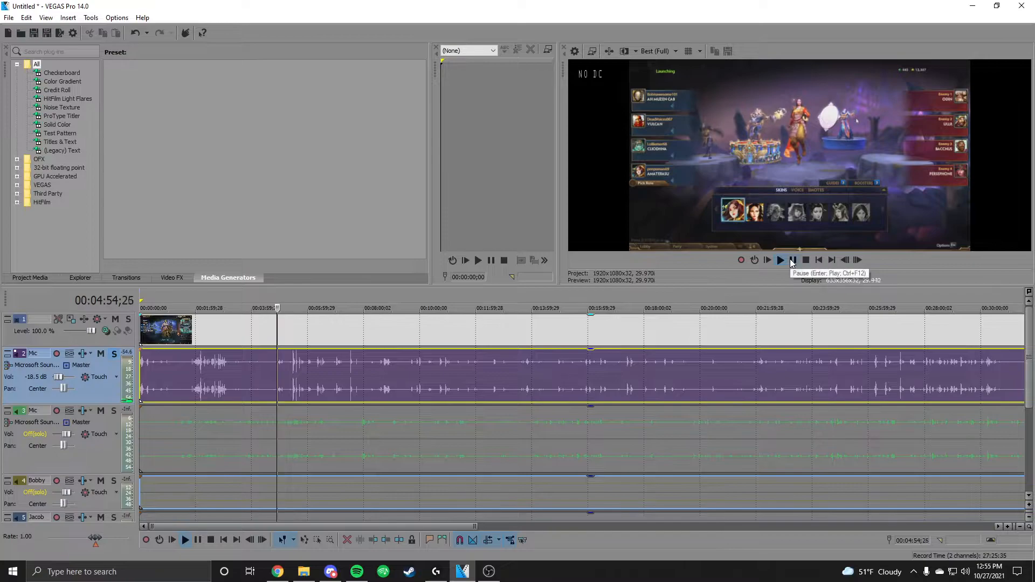
{"action": "left_click_drag", "start_coordinate": [57, 375], "coordinate": [57, 376]}
{"action": "left_click", "coordinate": [795, 261]}
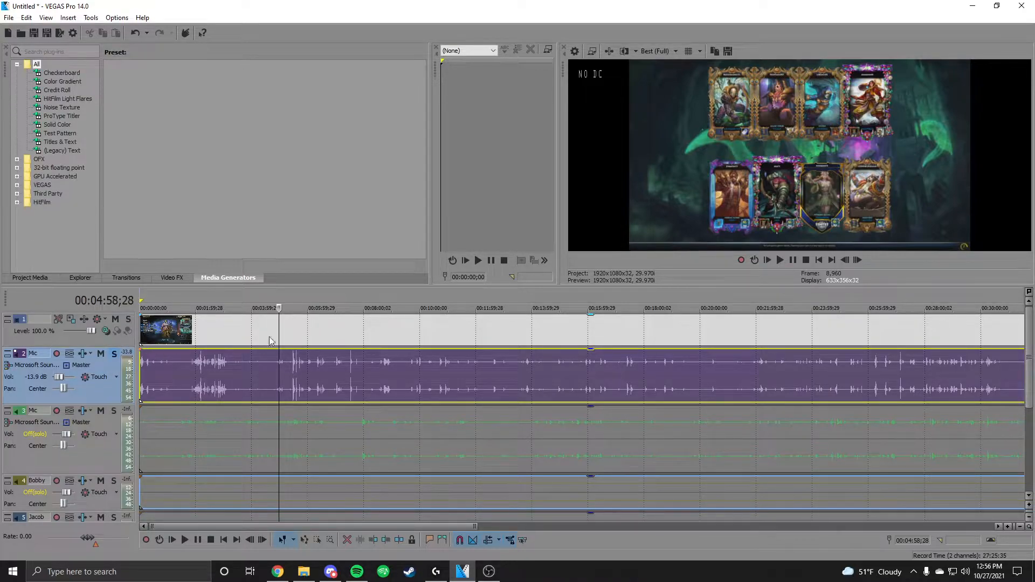
{"action": "left_click", "coordinate": [783, 260]}
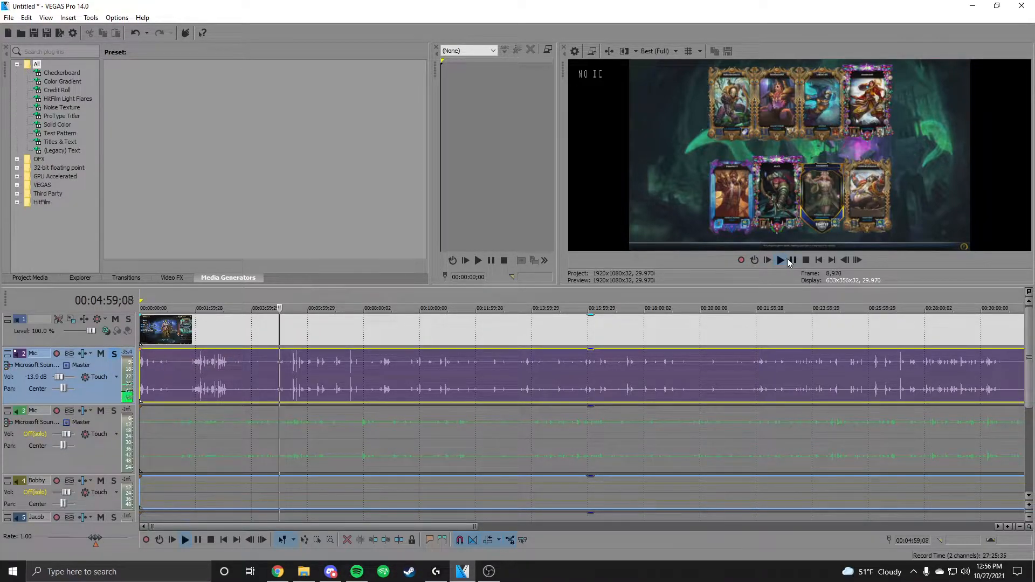
{"action": "left_click", "coordinate": [792, 261]}
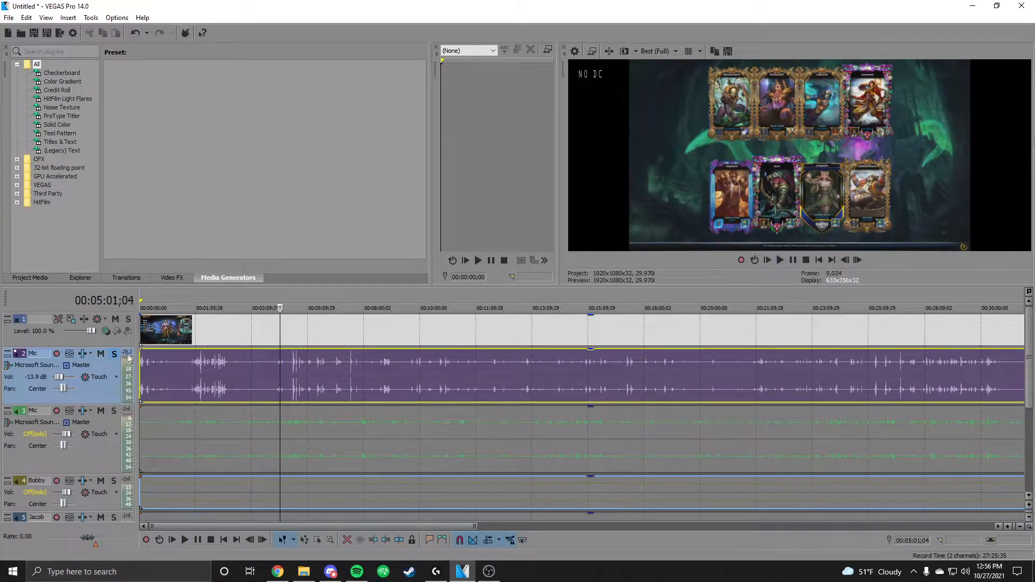
{"action": "left_click", "coordinate": [113, 354]}
Set the second Mic track's volume to -6.6 dB while playing it soloed from about 00:05:01, and turn off its solo.
{"action": "left_click", "coordinate": [113, 411]}
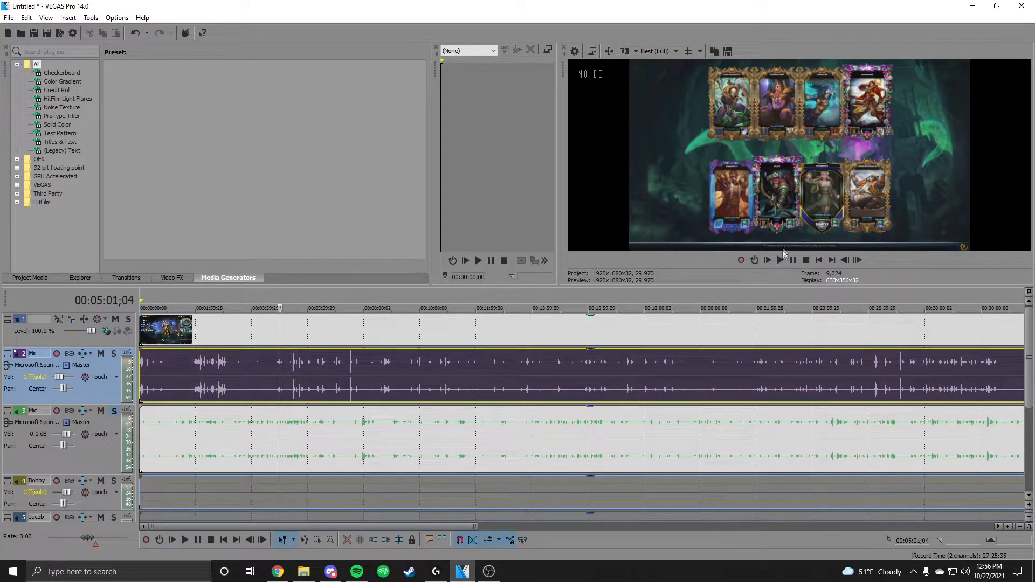
{"action": "key", "text": "space"}
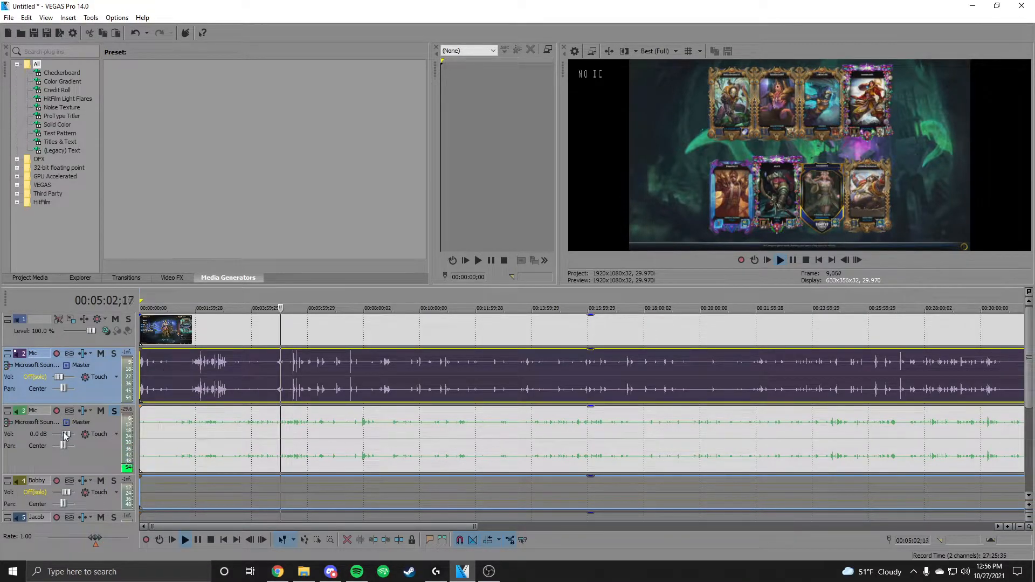
{"action": "left_click_drag", "start_coordinate": [63, 436], "coordinate": [60, 437]}
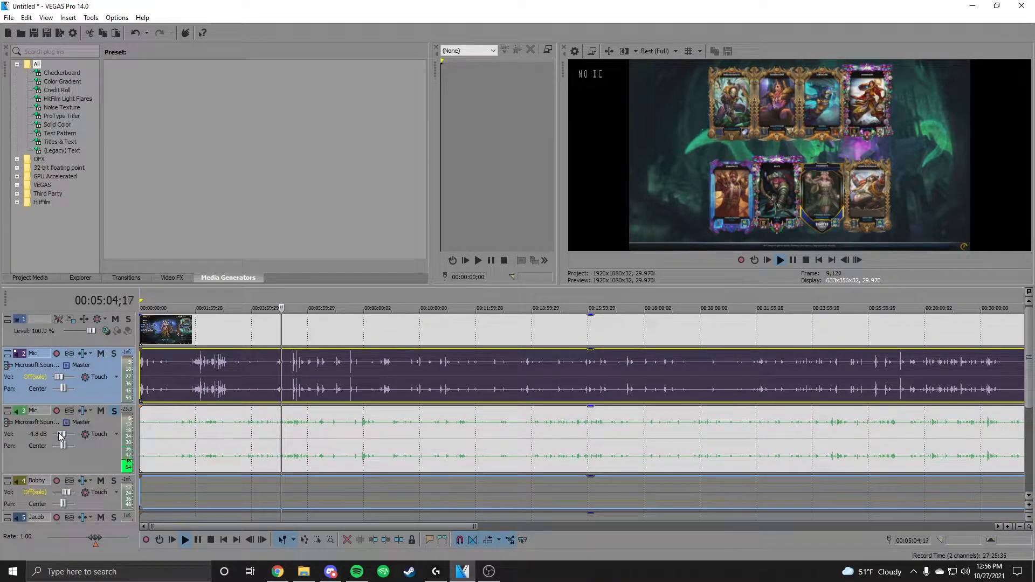
{"action": "left_click", "coordinate": [807, 261]}
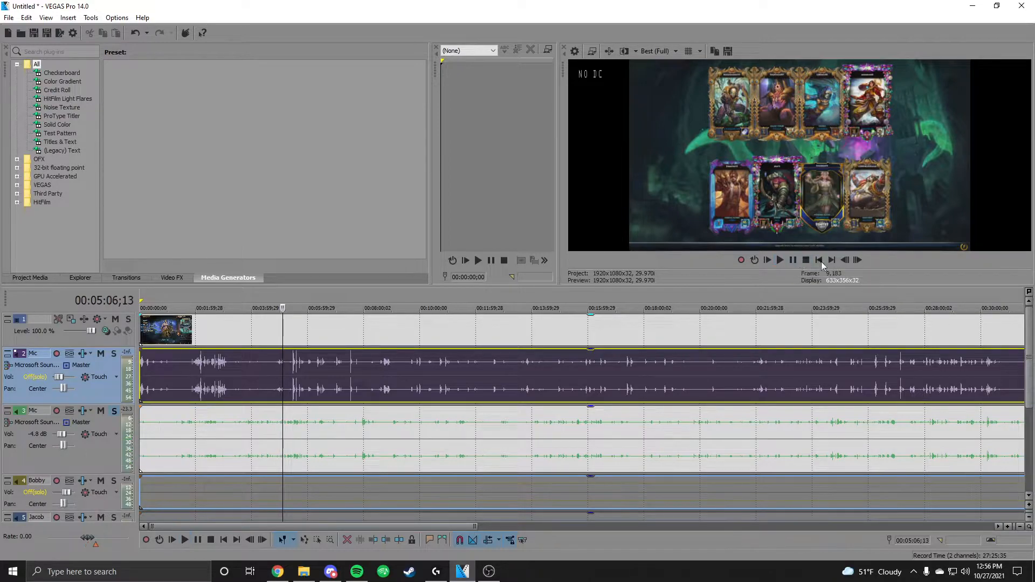
{"action": "left_click_drag", "start_coordinate": [66, 436], "coordinate": [63, 436]}
{"action": "left_click", "coordinate": [780, 260]}
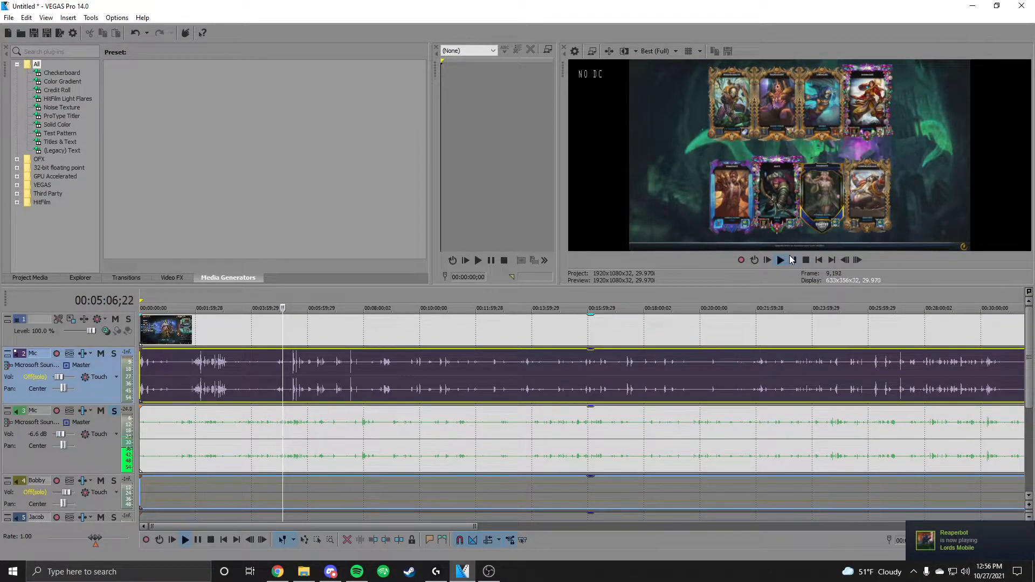
{"action": "left_click", "coordinate": [793, 260]}
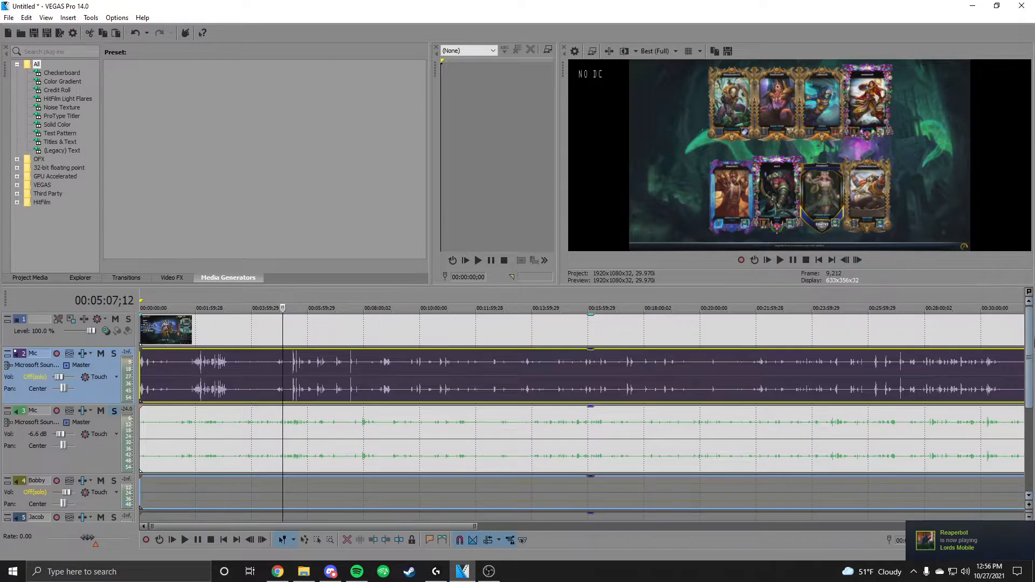
{"action": "mouse_move", "coordinate": [1030, 356]}
{"action": "left_mouse_down"}
{"action": "mouse_move", "coordinate": [1028, 402]}
{"action": "mouse_move", "coordinate": [1027, 374]}
{"action": "left_mouse_up"}
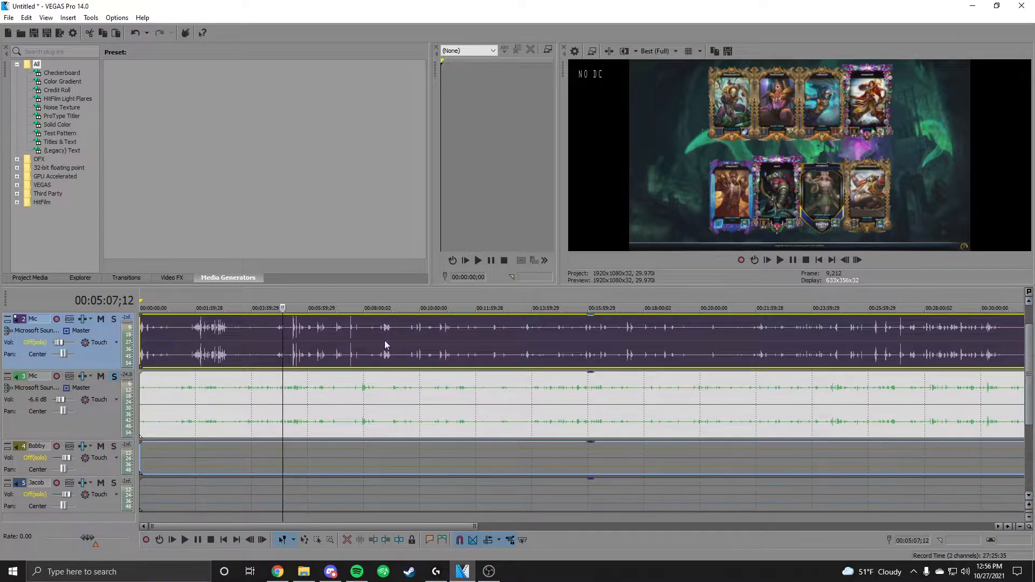
{"action": "left_click", "coordinate": [114, 375]}
Solo the first player's game audio track at about 00:13:41 and switch the video event's active take to the first player's recording.
{"action": "scroll", "coordinate": [1020, 410], "scroll_direction": "down", "scroll_amount": 1}
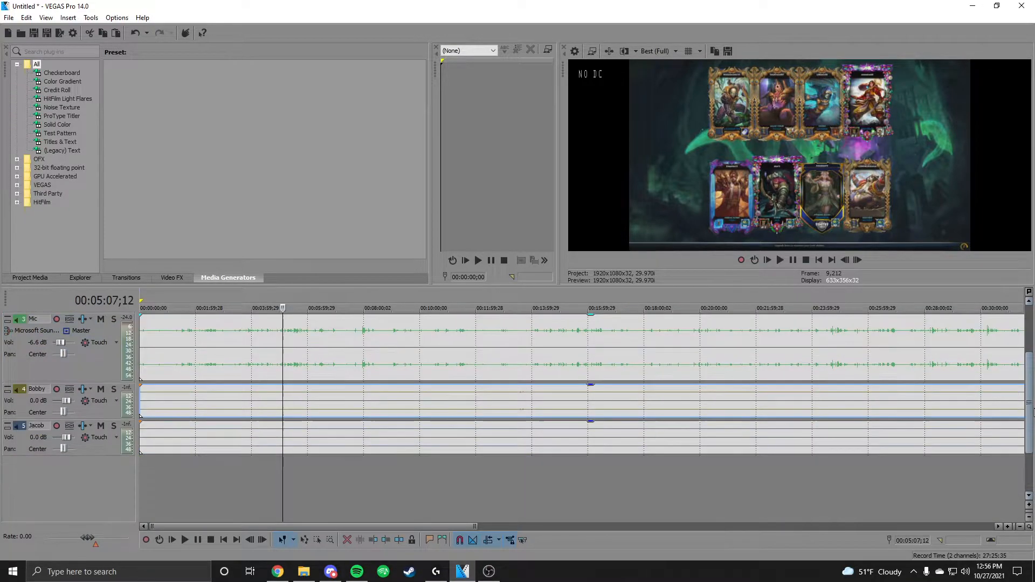
{"action": "left_click", "coordinate": [523, 403]}
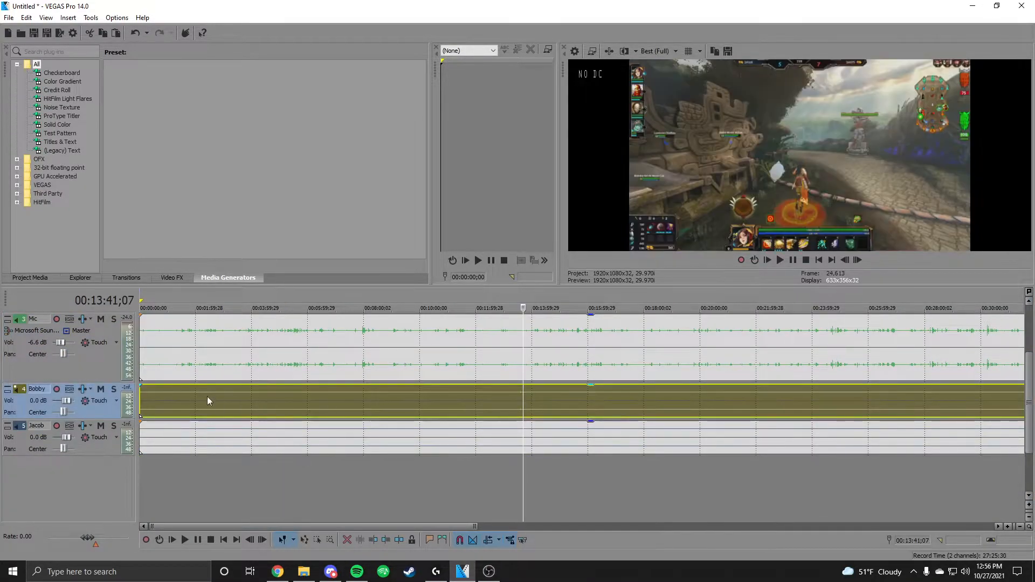
{"action": "left_click", "coordinate": [114, 390]}
{"action": "scroll", "coordinate": [1022, 393], "scroll_direction": "up", "scroll_amount": 2}
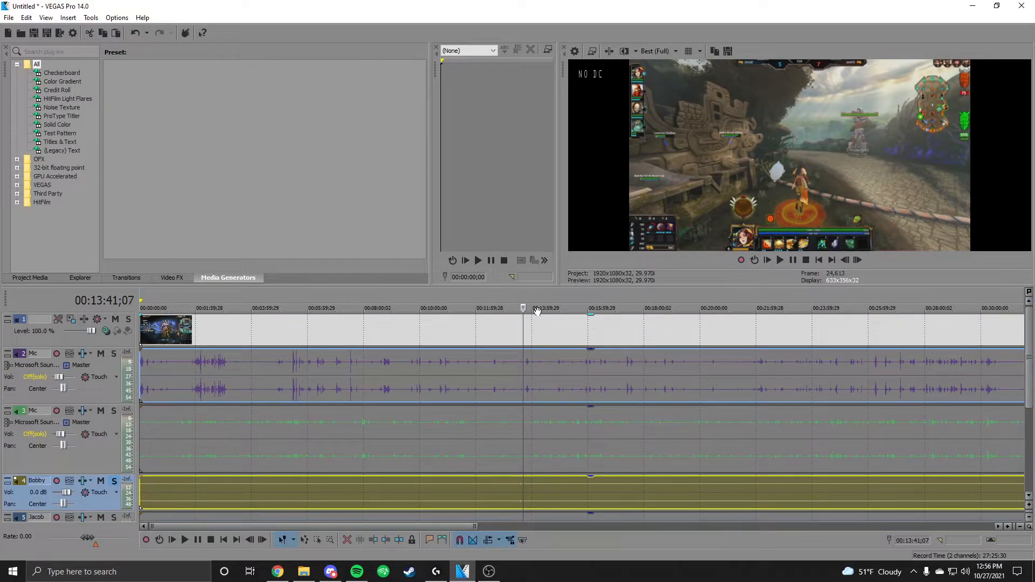
{"action": "right_click", "coordinate": [540, 329]}
{"action": "mouse_move", "coordinate": [605, 478]}
{"action": "left_click", "coordinate": [705, 465]}
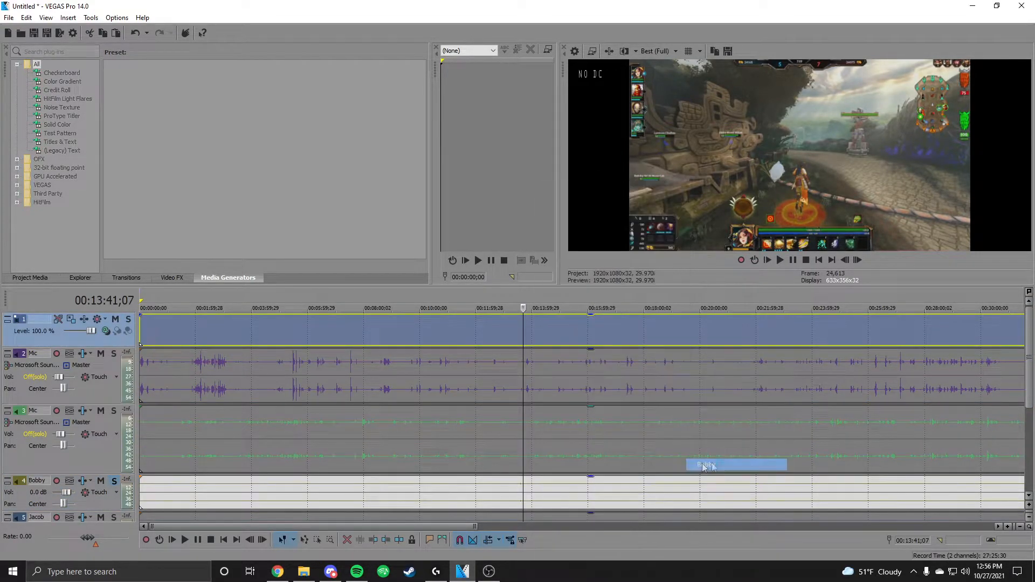
Set the first player's game audio track volume to -2.4 dB while playing it soloed from about 00:13:41.
{"action": "left_click_drag", "start_coordinate": [1031, 379], "coordinate": [1032, 434]}
{"action": "left_click", "coordinate": [781, 260]}
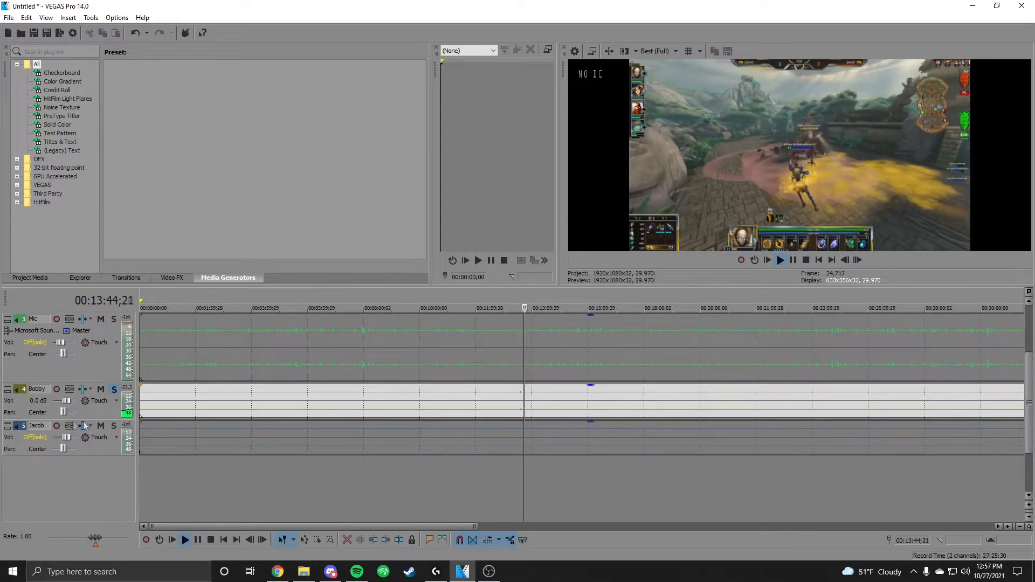
{"action": "left_click_drag", "start_coordinate": [67, 405], "coordinate": [65, 406]}
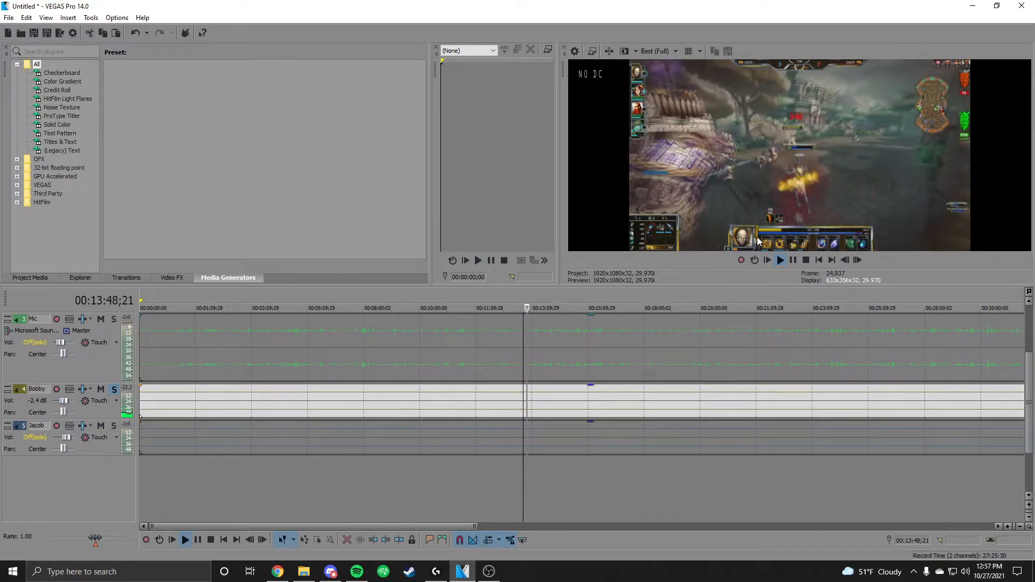
{"action": "key", "text": "space"}
Solo the second player's game audio track instead of the first's, and switch the video event's active take to the second player's recording.
{"action": "left_click", "coordinate": [114, 425]}
{"action": "left_click", "coordinate": [114, 389]}
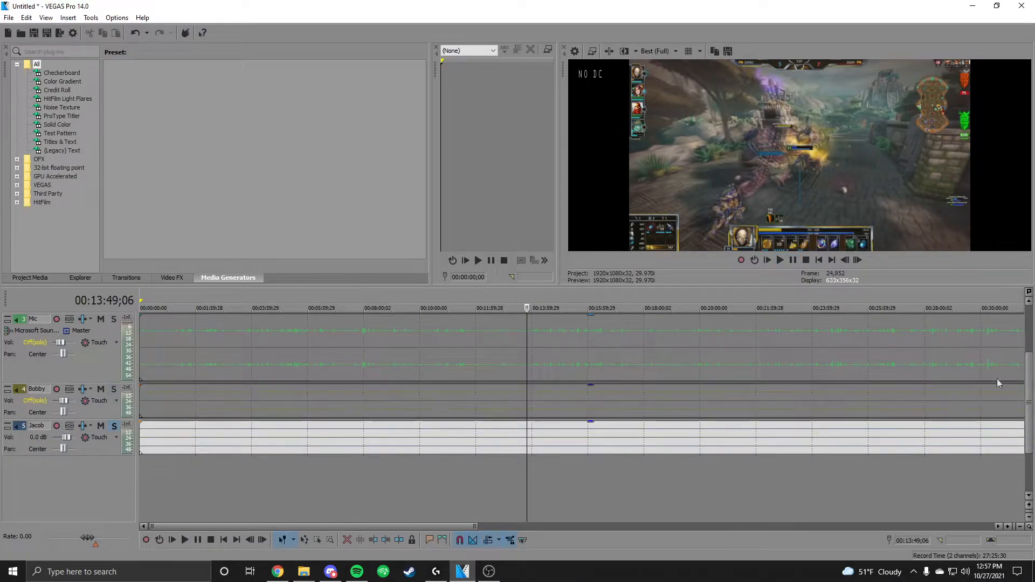
{"action": "left_click_drag", "start_coordinate": [1031, 414], "coordinate": [1030, 362]}
{"action": "right_click", "coordinate": [698, 338]}
{"action": "mouse_move", "coordinate": [765, 478]}
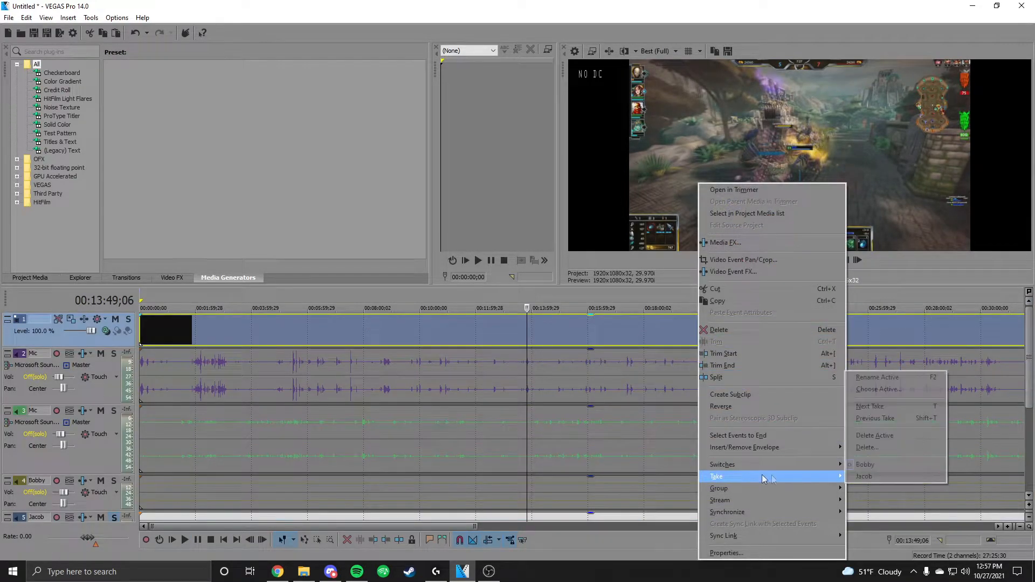
{"action": "left_click", "coordinate": [919, 475]}
Set the second player's game audio track volume to -5.5 dB while playing it soloed from about 00:13:49, and turn off its solo.
{"action": "scroll", "coordinate": [862, 410], "scroll_direction": "down", "scroll_amount": 1}
{"action": "left_click", "coordinate": [767, 260]}
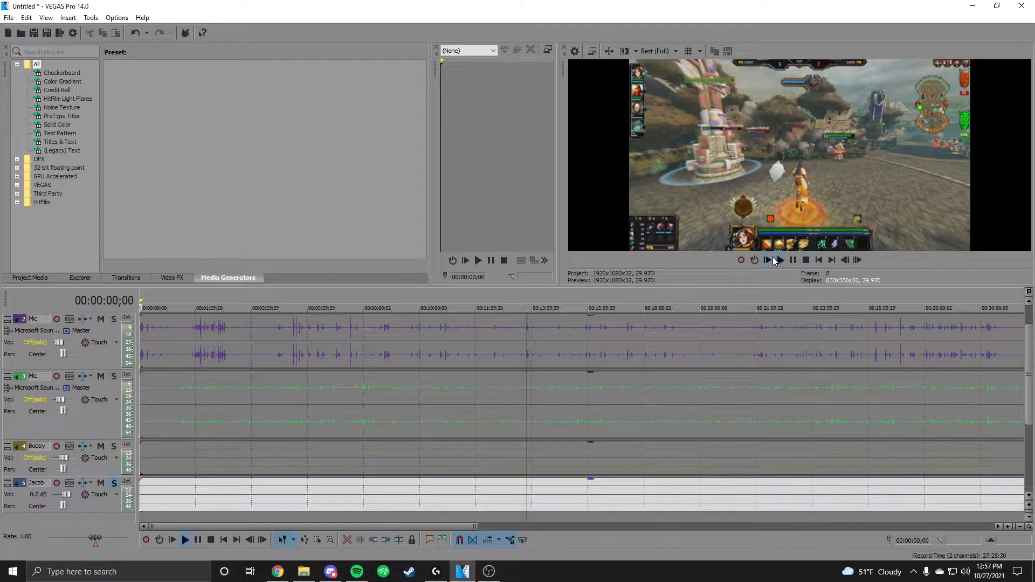
{"action": "left_click", "coordinate": [780, 260]}
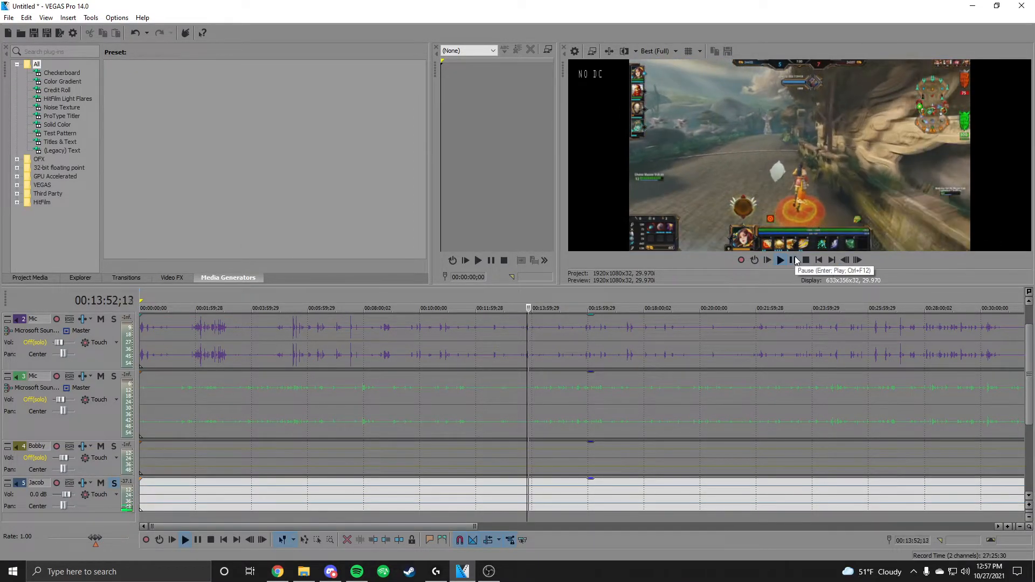
{"action": "left_click_drag", "start_coordinate": [65, 494], "coordinate": [61, 499]}
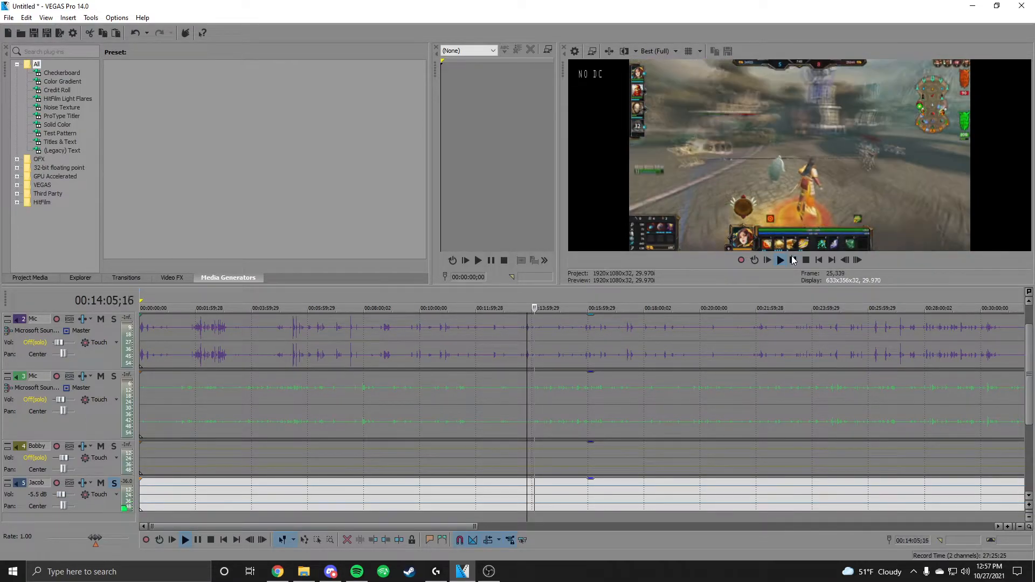
{"action": "scroll", "coordinate": [1029, 378], "scroll_direction": "down", "scroll_amount": 2}
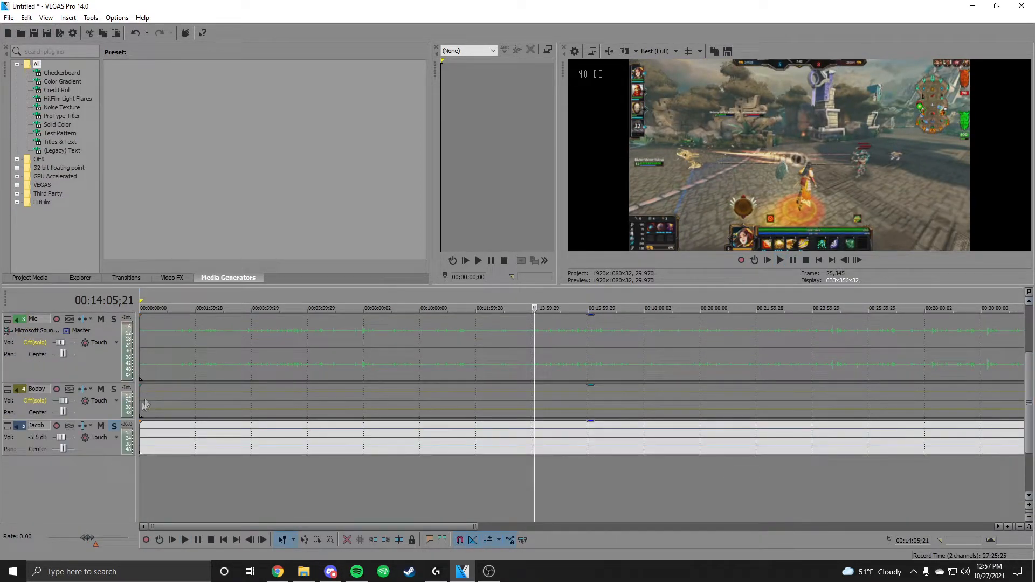
{"action": "left_click", "coordinate": [114, 426]}
Select both players' game audio tracks together.
{"action": "left_click_drag", "start_coordinate": [1031, 377], "coordinate": [1029, 324]}
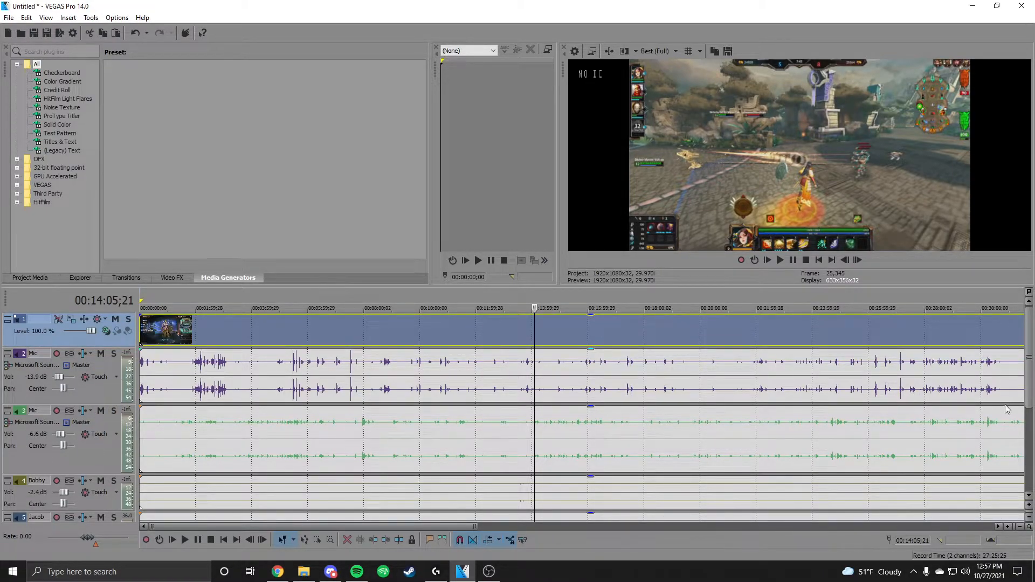
{"action": "left_click_drag", "start_coordinate": [1028, 384], "coordinate": [1028, 430]}
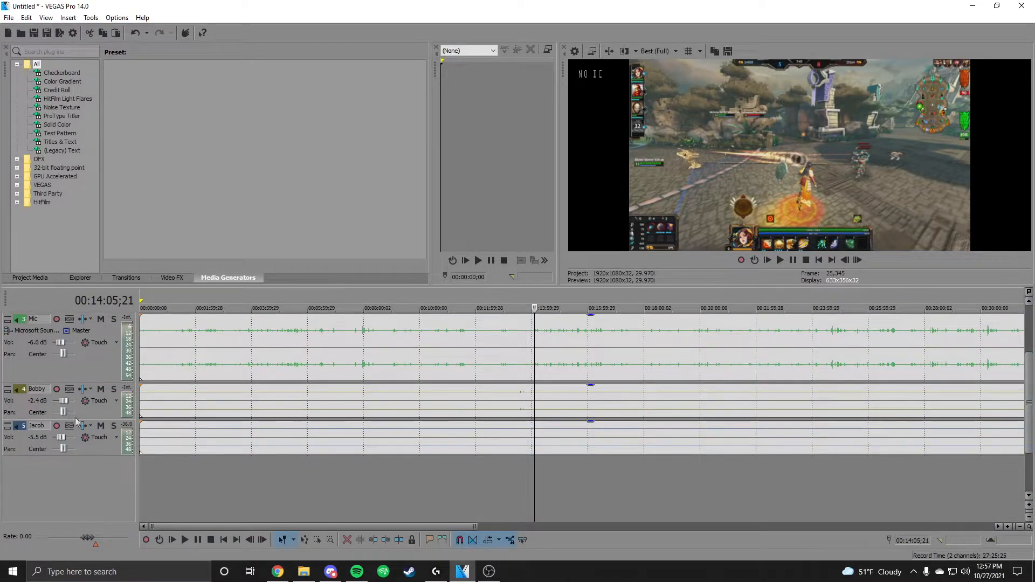
{"action": "left_click", "coordinate": [100, 416]}
{"action": "left_click", "coordinate": [108, 445], "text": "ctrl"}
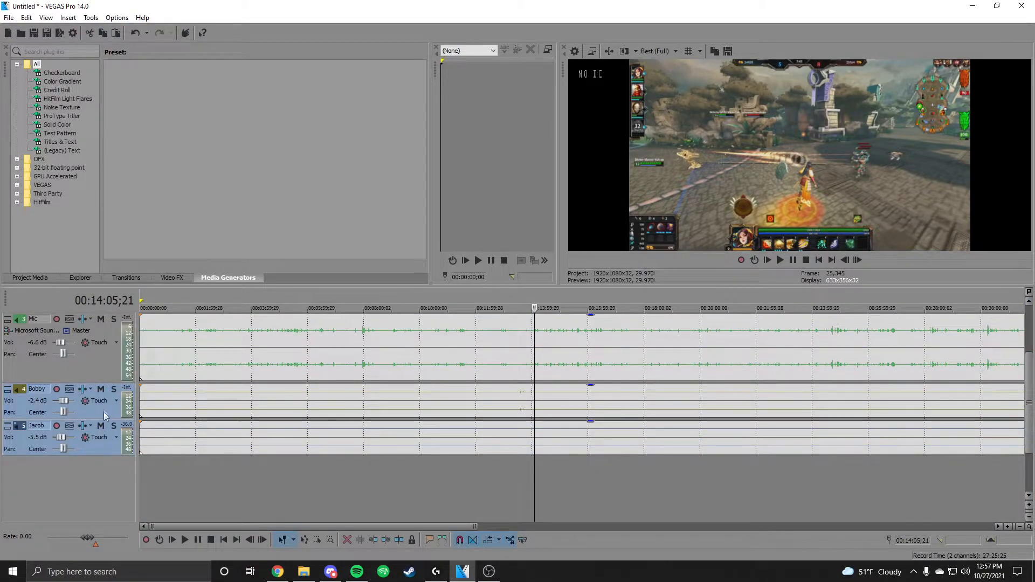
{"action": "left_click_drag", "start_coordinate": [1030, 403], "coordinate": [1028, 348]}
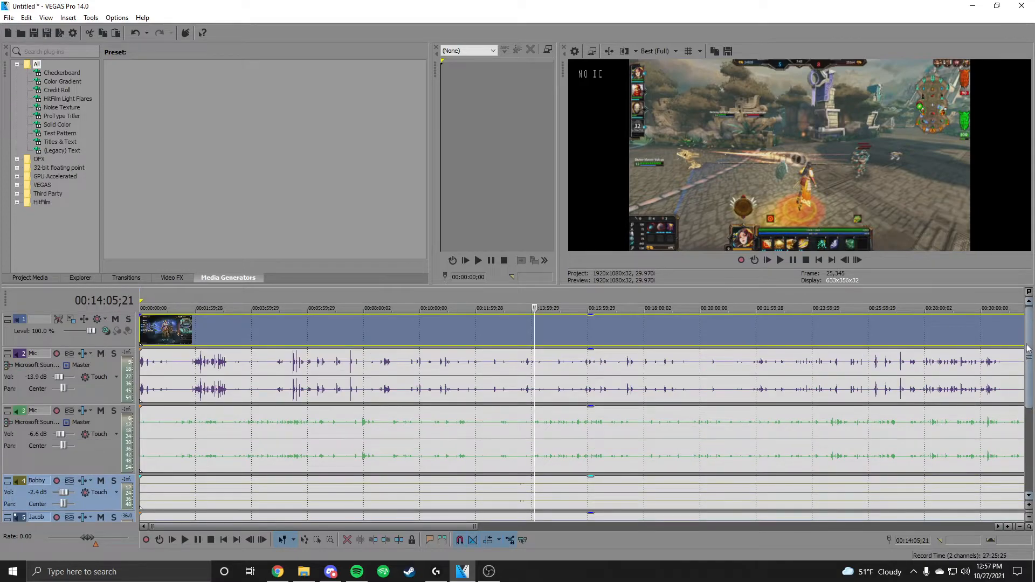
{"action": "right_click", "coordinate": [322, 330]}
{"action": "mouse_move", "coordinate": [397, 478]}
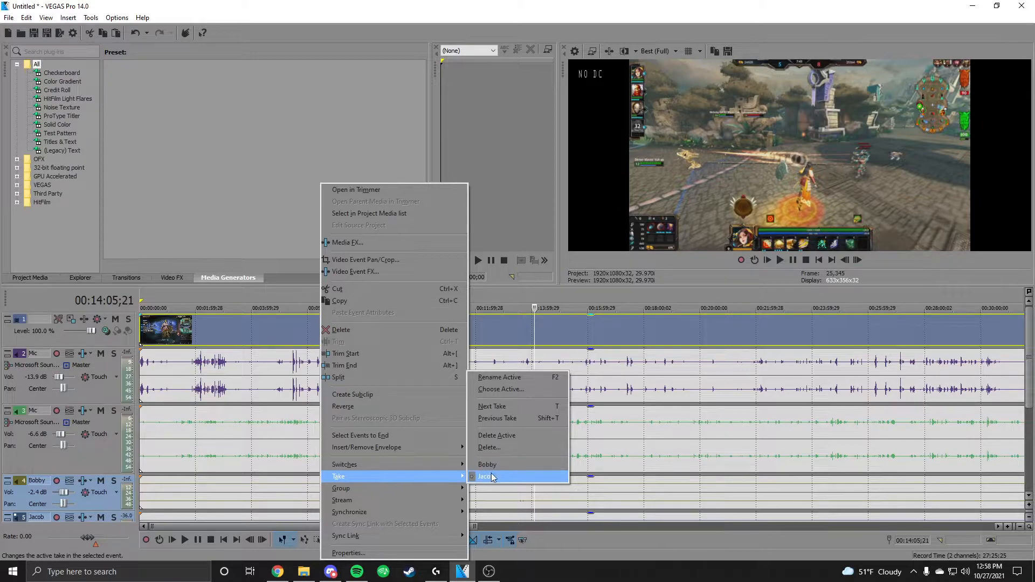
{"action": "left_click", "coordinate": [1027, 383]}
Combine the two players' game audio tracks into a single multicamera track.
{"action": "left_click_drag", "start_coordinate": [1031, 383], "coordinate": [1032, 437]}
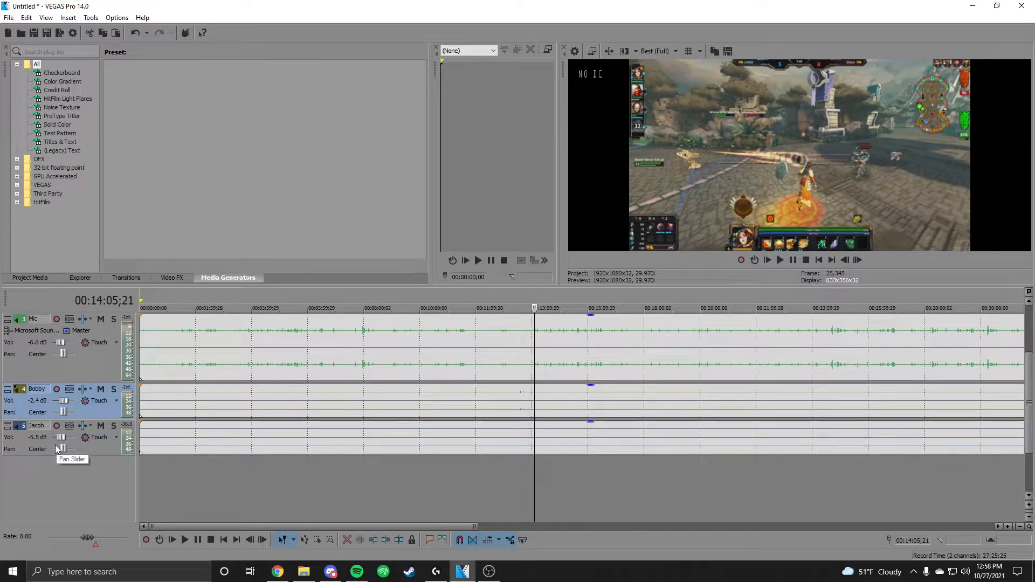
{"action": "left_click", "coordinate": [102, 442], "text": "ctrl"}
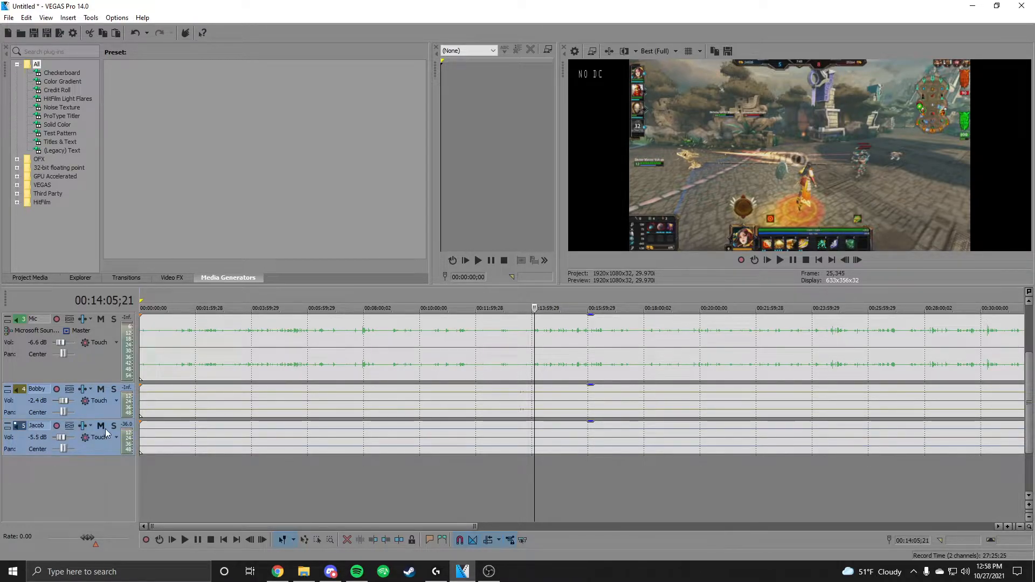
{"action": "left_click", "coordinate": [91, 17]}
{"action": "mouse_move", "coordinate": [128, 213]}
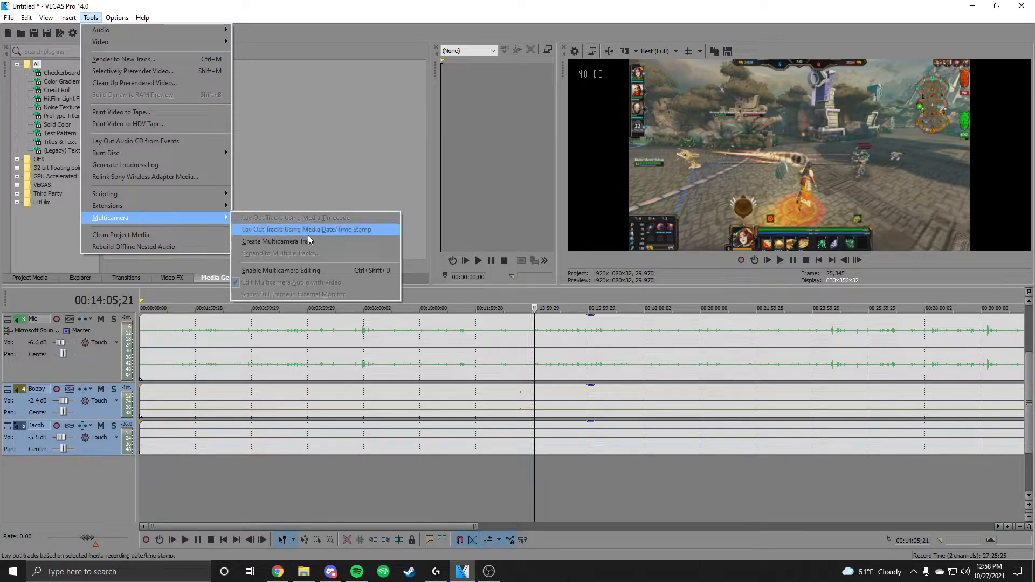
{"action": "left_click", "coordinate": [311, 242]}
{"action": "left_click", "coordinate": [552, 224]}
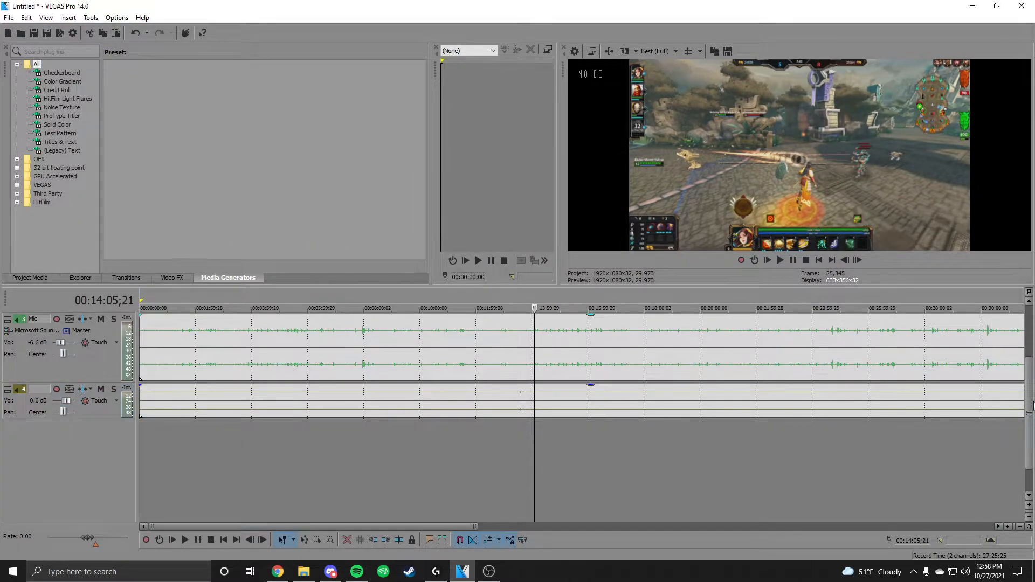
Move the combined game audio track directly below the video track and rename it Audio.
{"action": "left_click", "coordinate": [88, 509]}
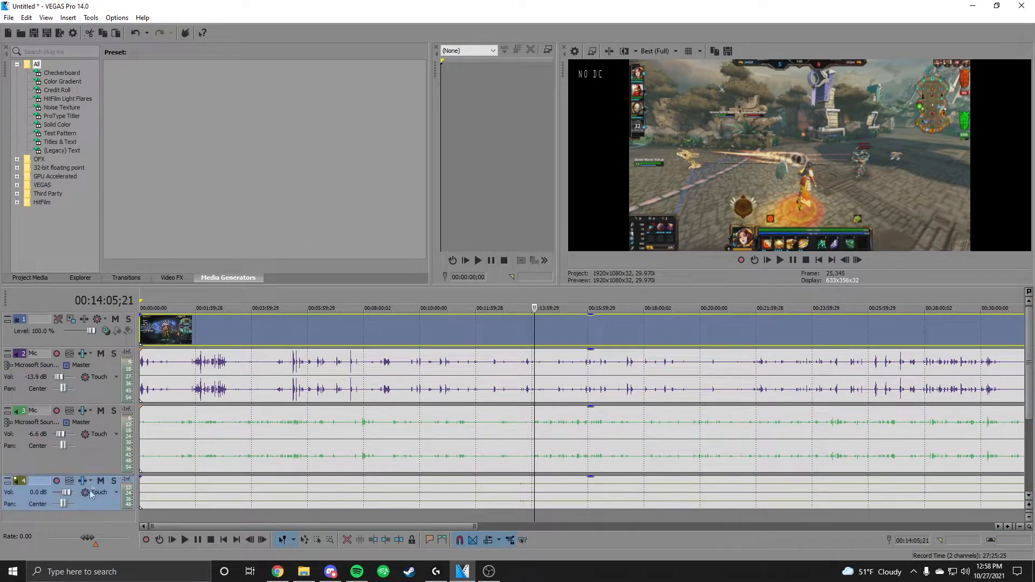
{"action": "left_click_drag", "start_coordinate": [93, 357], "coordinate": [102, 364]}
{"action": "double_click", "coordinate": [41, 357]}
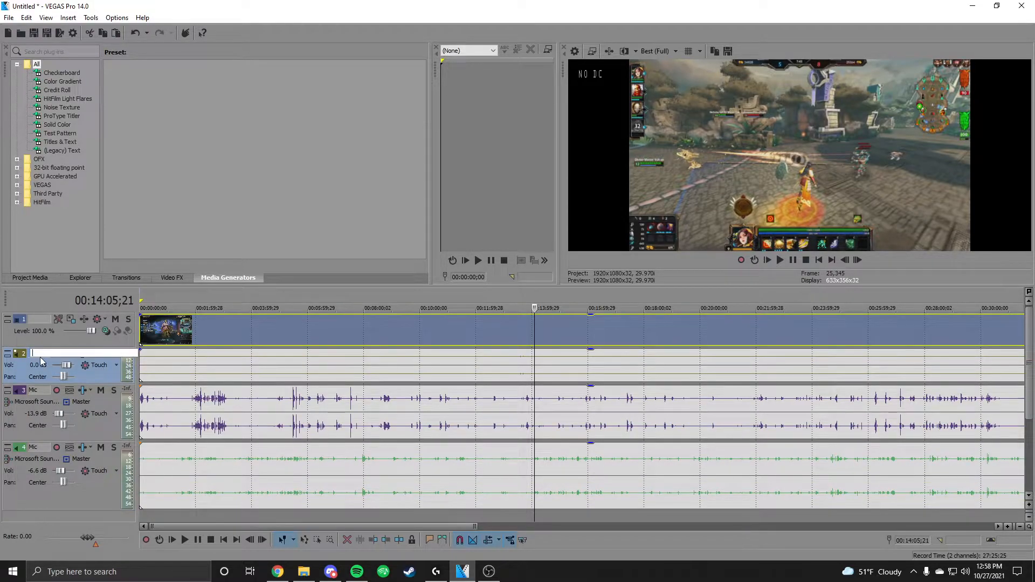
{"action": "type", "text": "Audio"}
{"action": "key", "text": "Return"}
Rename the multicamera video track as Video.
{"action": "double_click", "coordinate": [48, 321]}
{"action": "key", "text": "Return"}
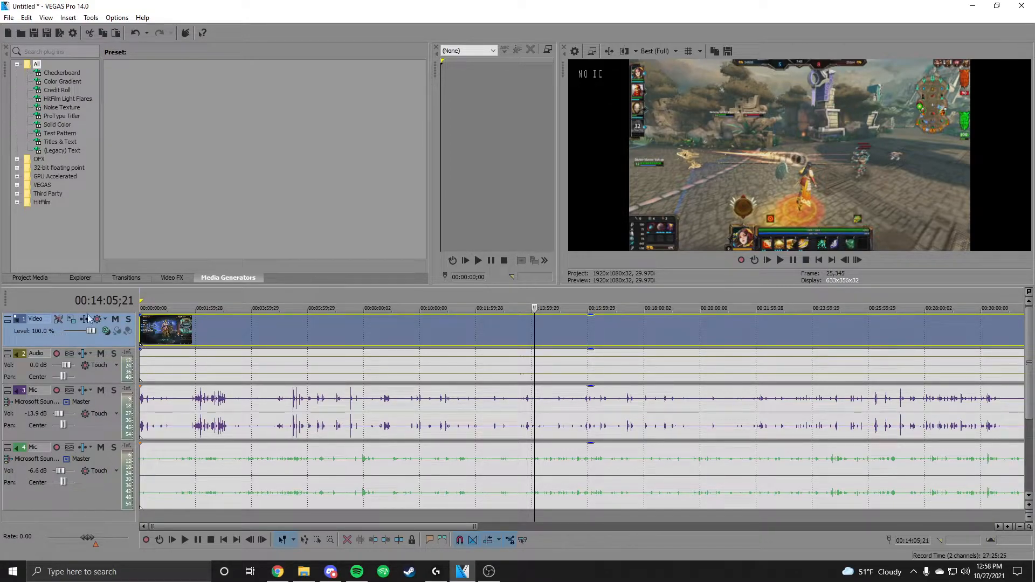
{"action": "left_click", "coordinate": [256, 372]}
{"action": "left_click", "coordinate": [190, 331]}
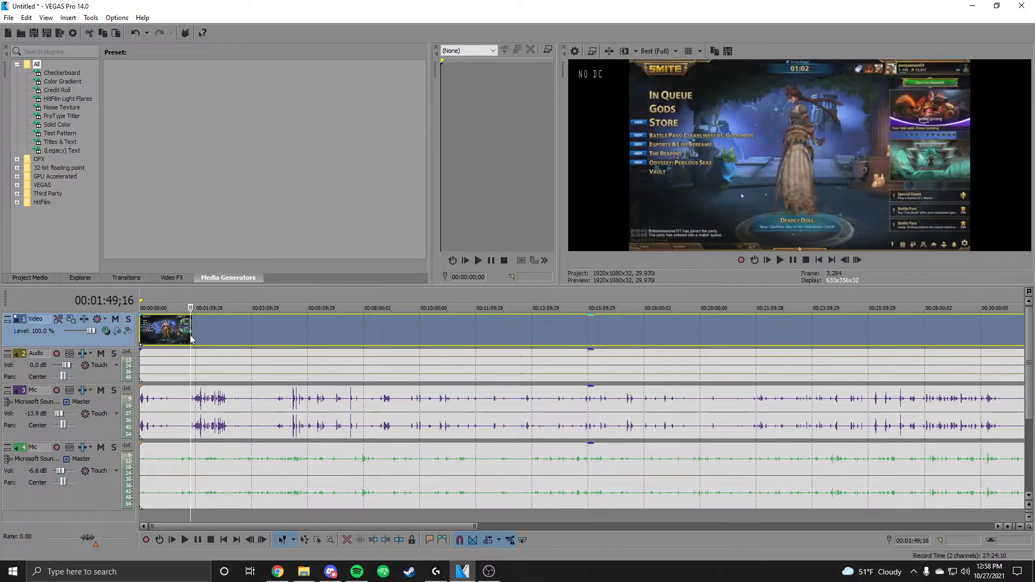
{"action": "right_click", "coordinate": [219, 319]}
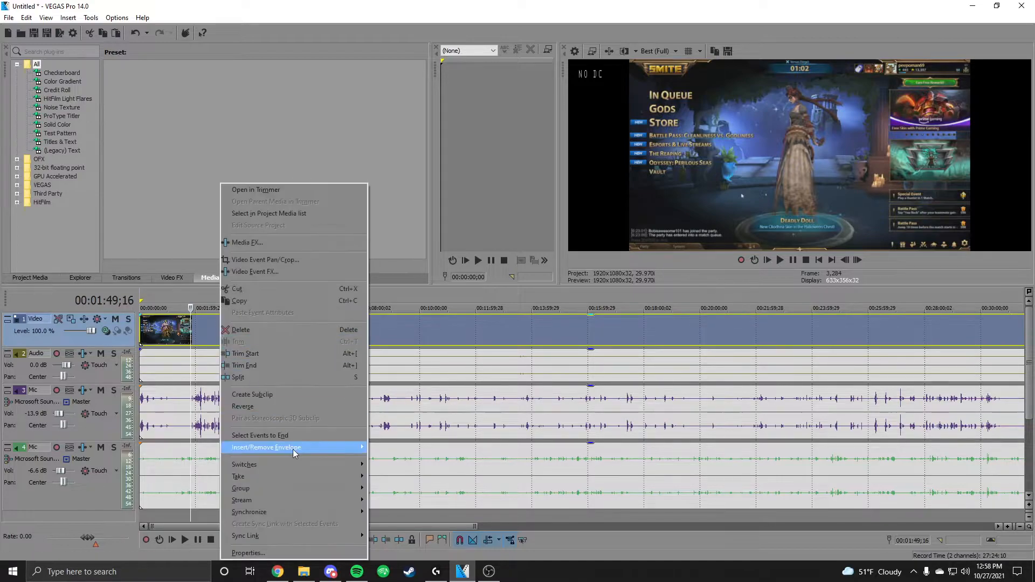
{"action": "left_click", "coordinate": [173, 326]}
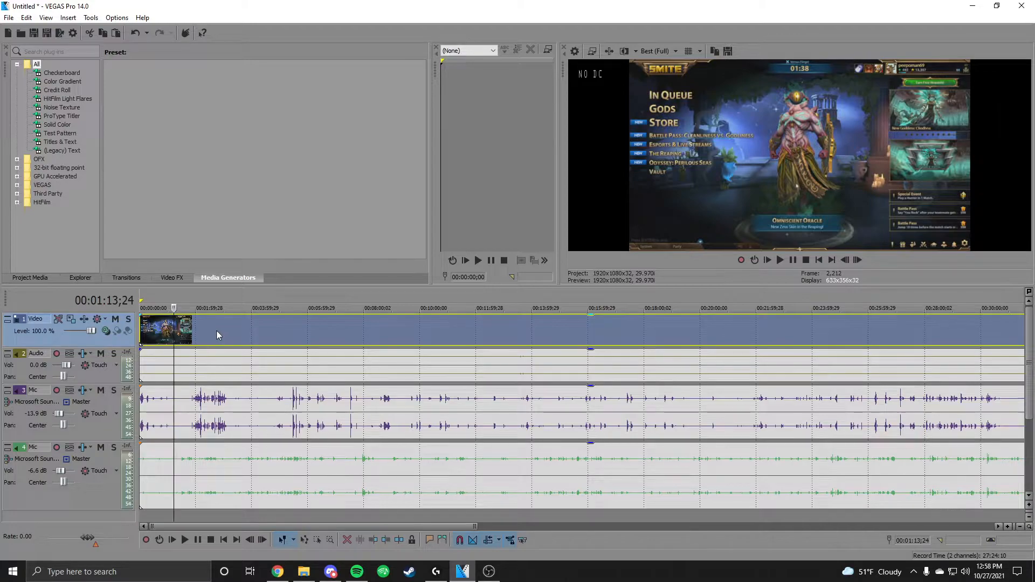
Enable multicamera editing for the combined Video track.
{"action": "left_click", "coordinate": [93, 18]}
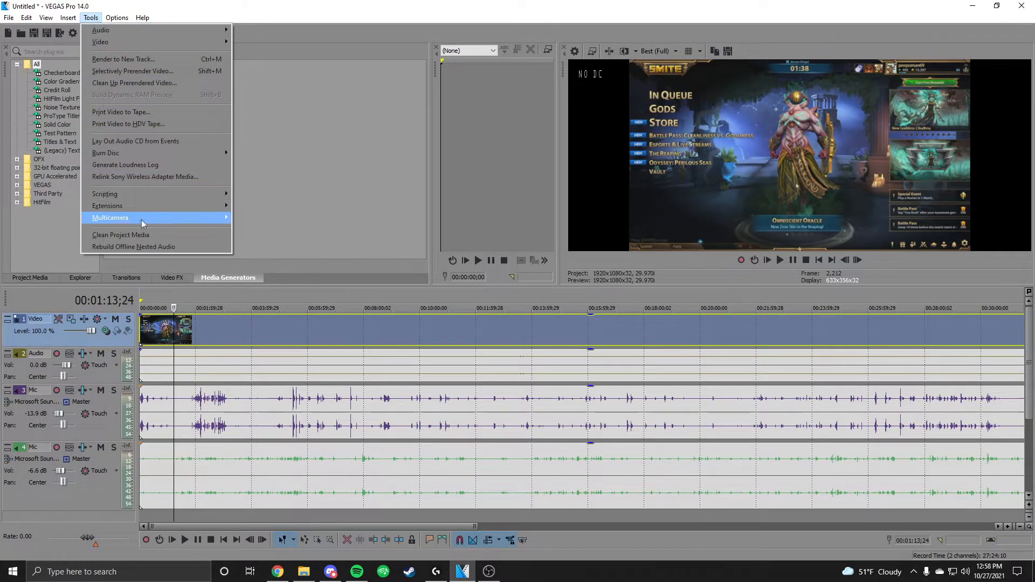
{"action": "mouse_move", "coordinate": [162, 217]}
{"action": "left_click", "coordinate": [278, 270]}
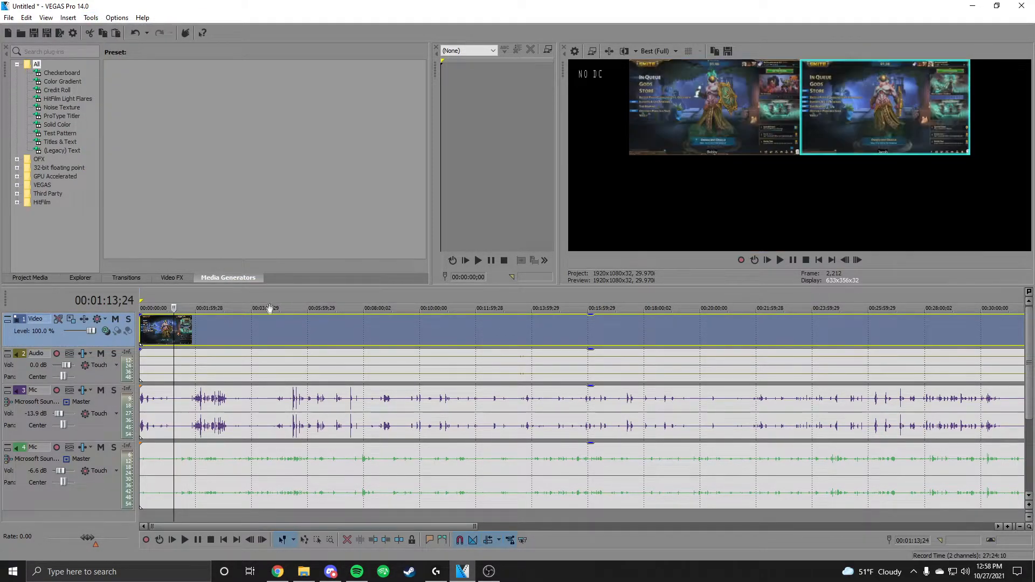
Try cutting between the two players' camera angles at several points along the Video track.
{"action": "left_click", "coordinate": [758, 129]}
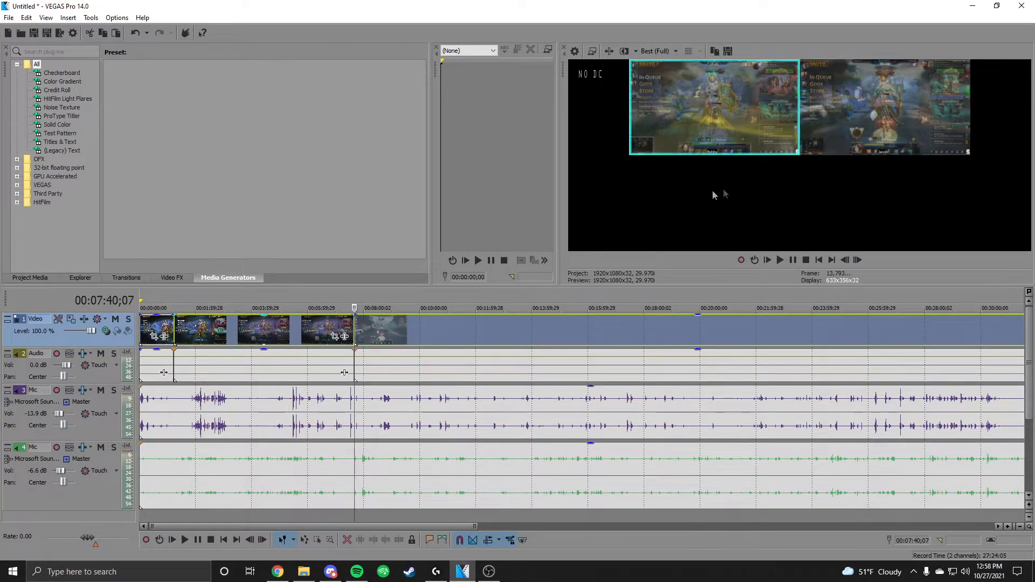
{"action": "key", "text": "2"}
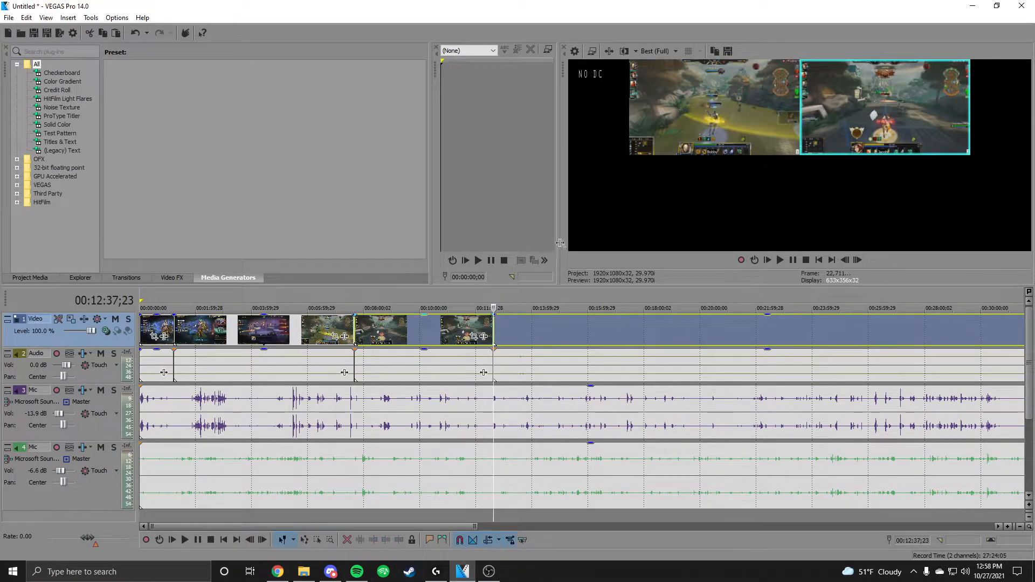
{"action": "key", "text": "1"}
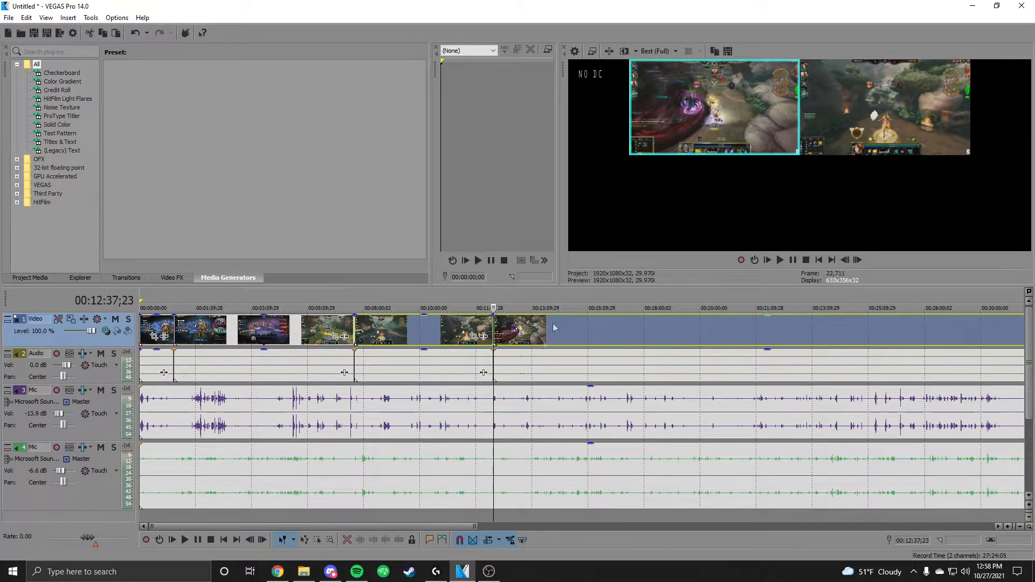
Undo all the camera angle cuts on the Video and Audio tracks.
{"action": "key", "text": "ctrl+z"}
{"action": "key", "text": "ctrl+z"}
{"action": "key", "text": "ctrl+z"}
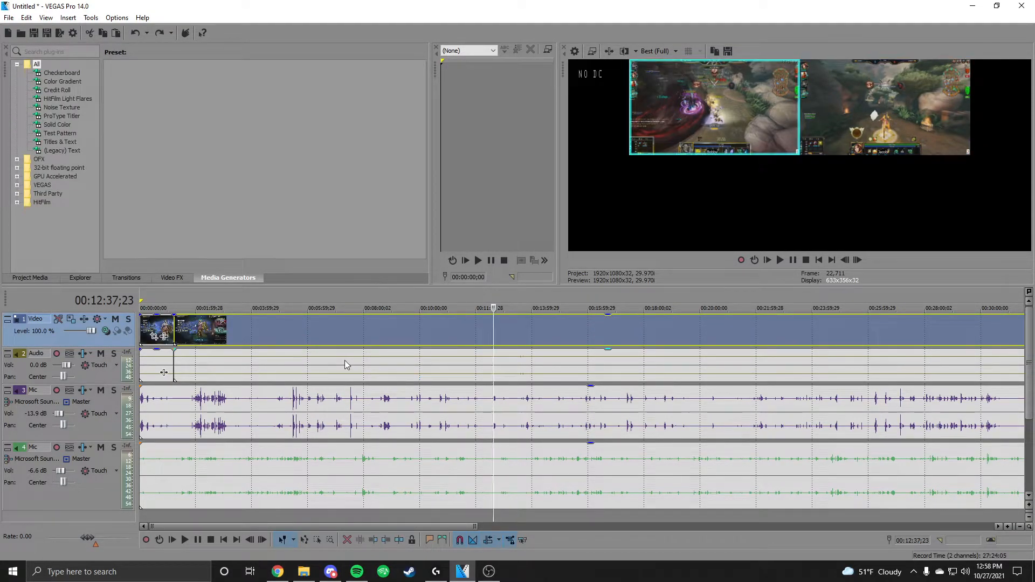
{"action": "key", "text": "ctrl+z"}
{"action": "key", "text": "ctrl+z"}
{"action": "key", "text": "ctrl+z"}
Insert a new empty video track above the Video track.
{"action": "right_click", "coordinate": [80, 348]}
{"action": "left_click", "coordinate": [107, 365]}
{"action": "left_click", "coordinate": [159, 334]}
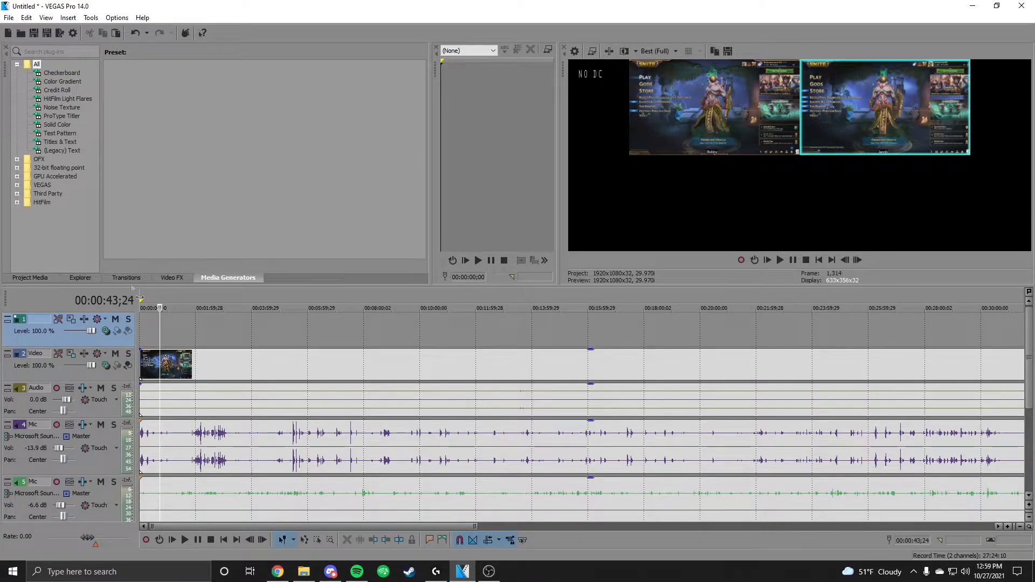
Preview both camera angles at the project start and near 00:02:39, and turn off multicamera editing.
{"action": "key", "text": "ctrl+Home"}
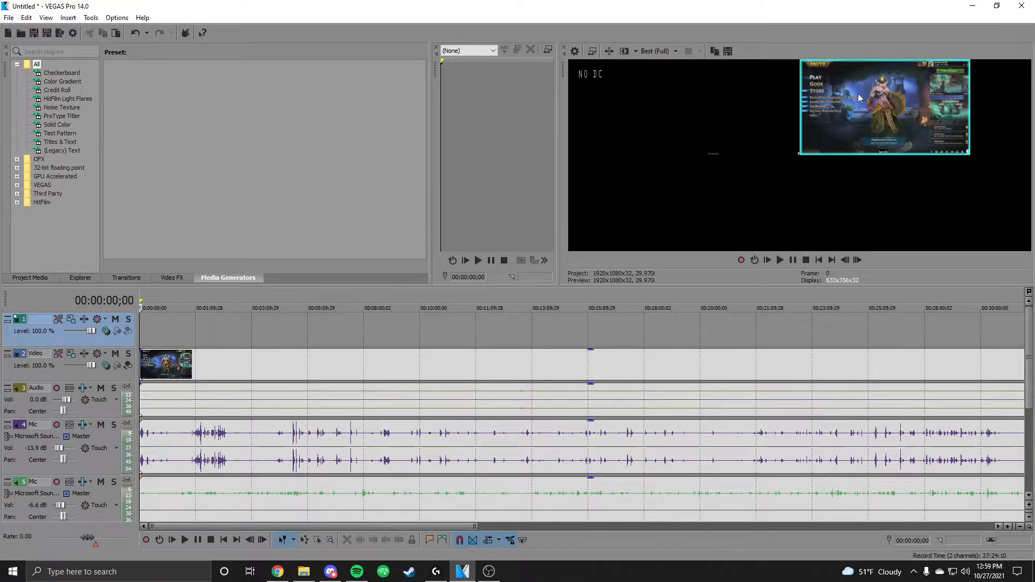
{"action": "left_click", "coordinate": [214, 354]}
{"action": "left_click", "coordinate": [214, 341]}
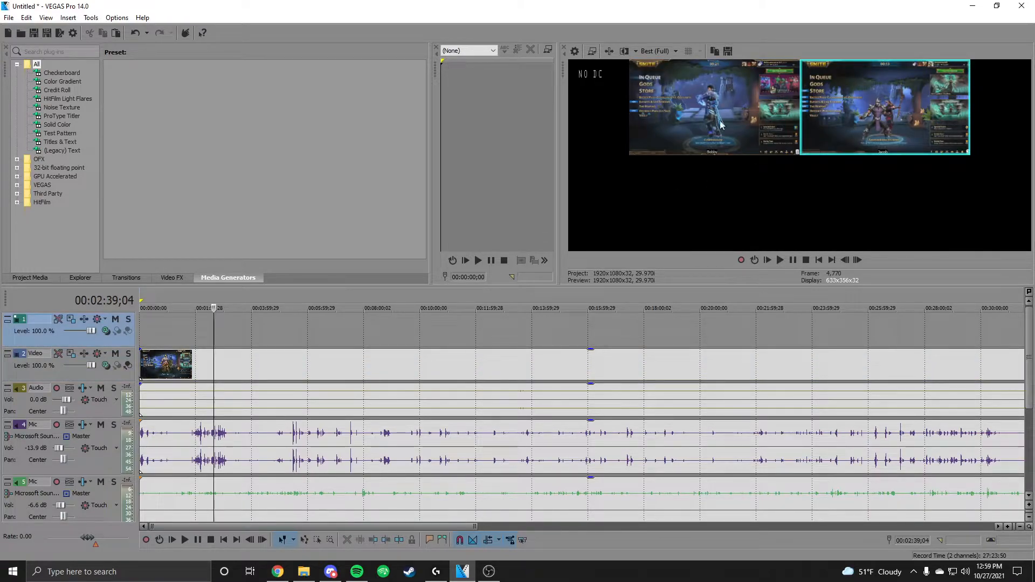
{"action": "left_click", "coordinate": [90, 18]}
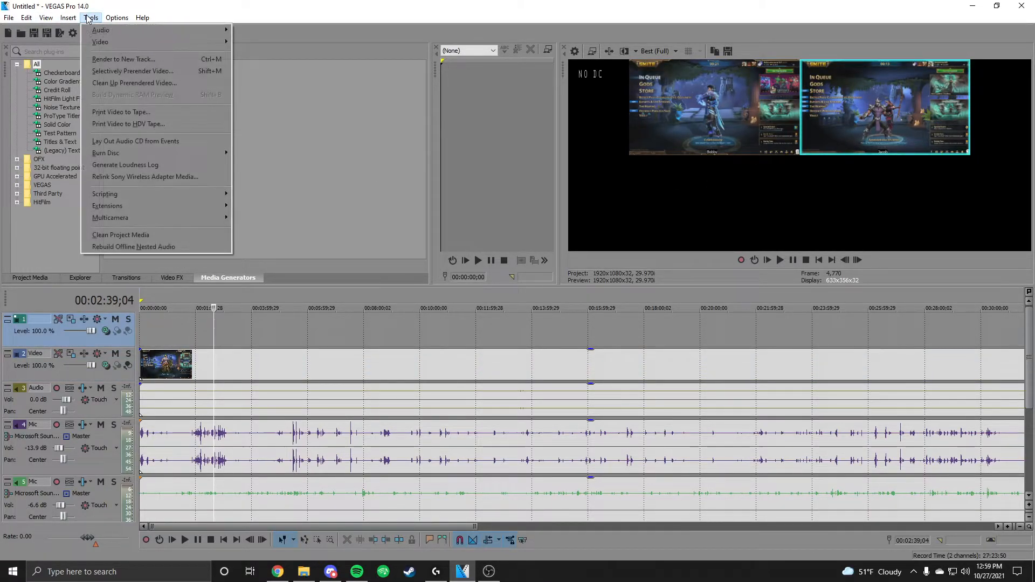
{"action": "mouse_move", "coordinate": [110, 218]}
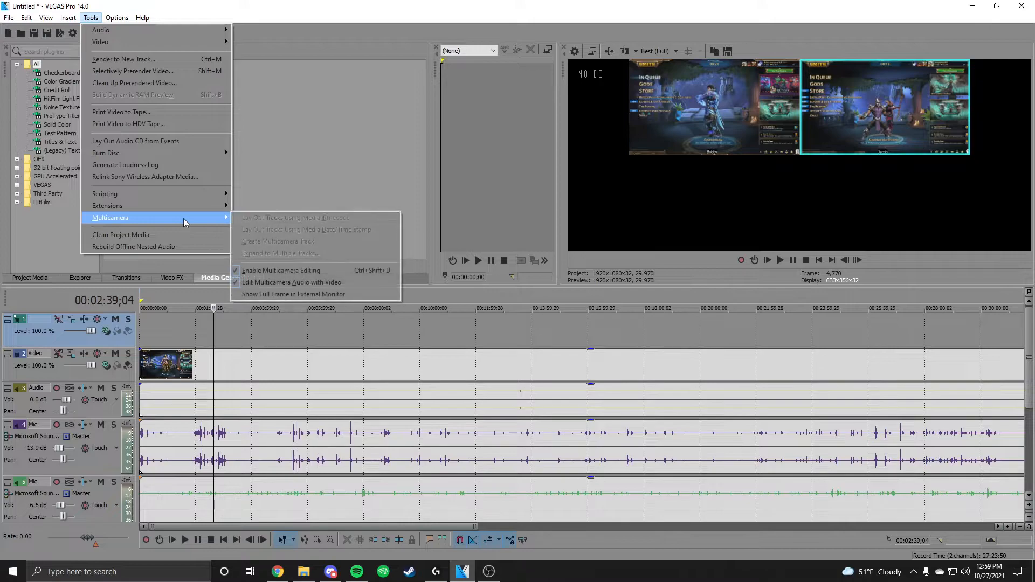
{"action": "left_click", "coordinate": [289, 271]}
{"action": "left_click", "coordinate": [198, 328]}
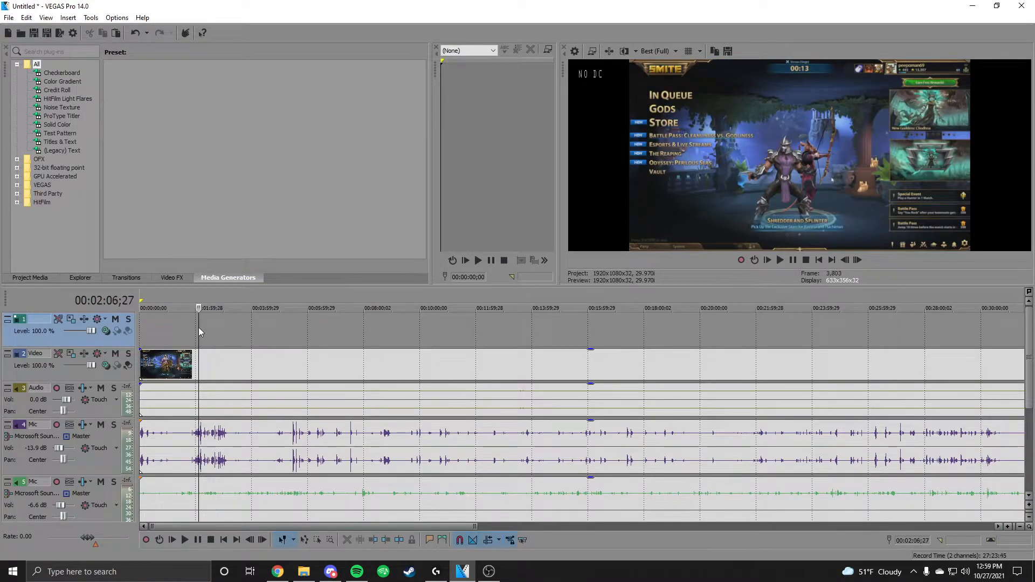
Add a default Titles & Text event at the start of the empty track and insert another video track above it.
{"action": "left_click", "coordinate": [59, 133]}
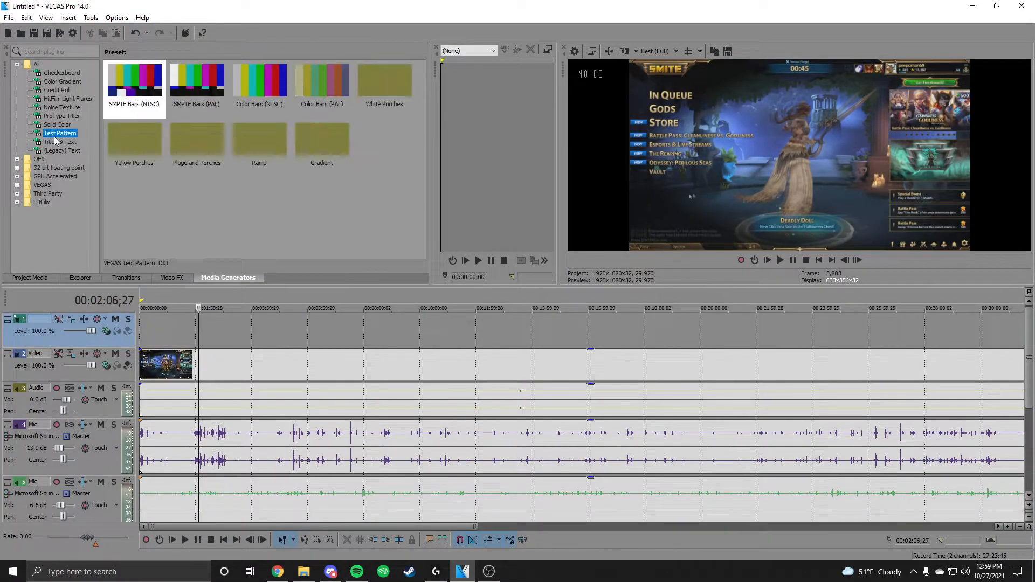
{"action": "left_click", "coordinate": [61, 142]}
{"action": "left_click_drag", "start_coordinate": [151, 262], "coordinate": [143, 338]}
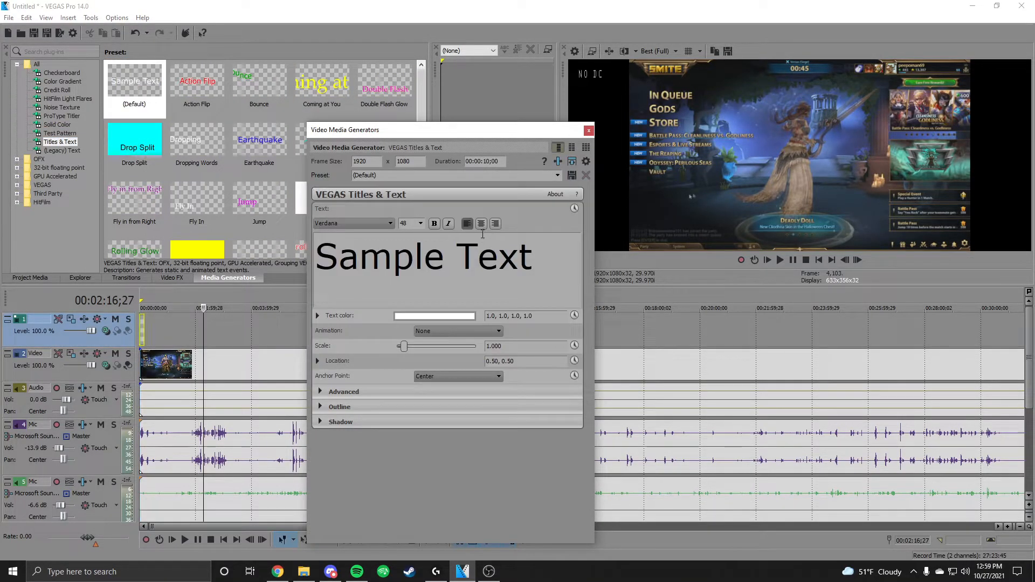
{"action": "double_click", "coordinate": [491, 256]}
{"action": "left_click_drag", "start_coordinate": [492, 255], "coordinate": [317, 264]}
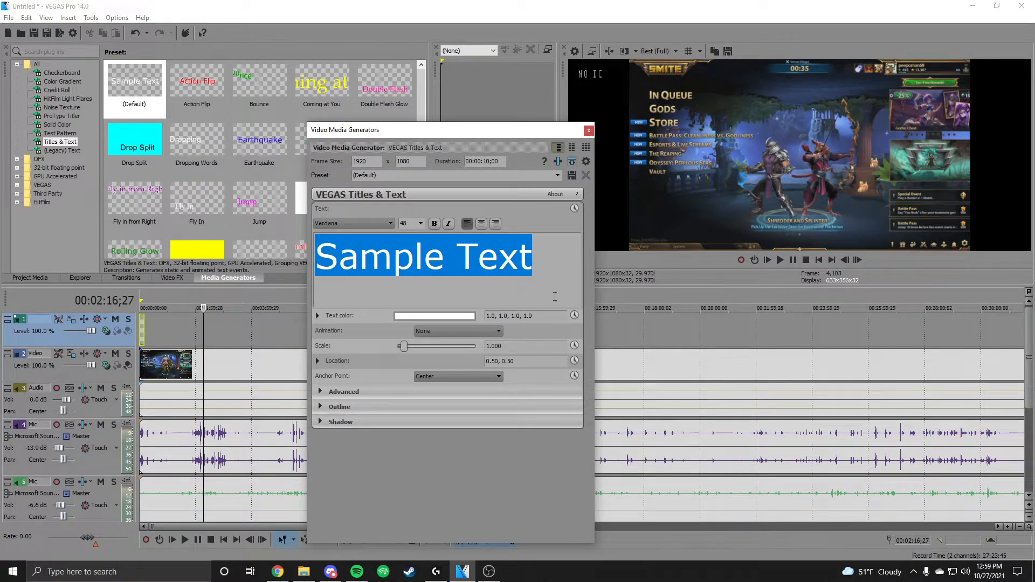
{"action": "left_click", "coordinate": [589, 131]}
{"action": "right_click", "coordinate": [118, 338]}
{"action": "left_click", "coordinate": [135, 367]}
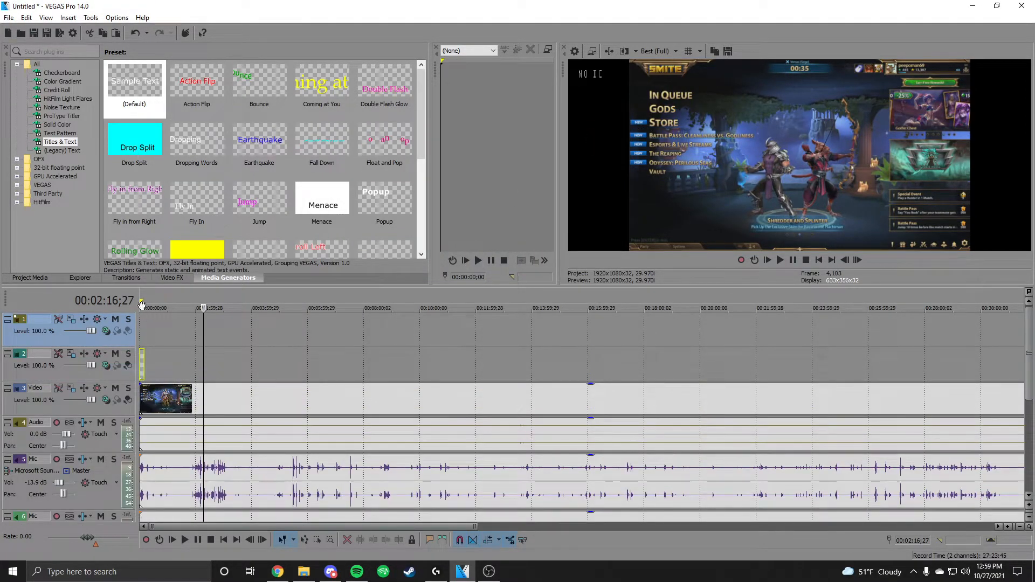
Reopen the title's generated media and replace its sample text with the first player's name.
{"action": "left_click", "coordinate": [141, 366]}
{"action": "scroll", "coordinate": [142, 366], "scroll_direction": "up", "scroll_amount": 5}
{"action": "left_click", "coordinate": [158, 370]}
{"action": "right_click", "coordinate": [158, 369]}
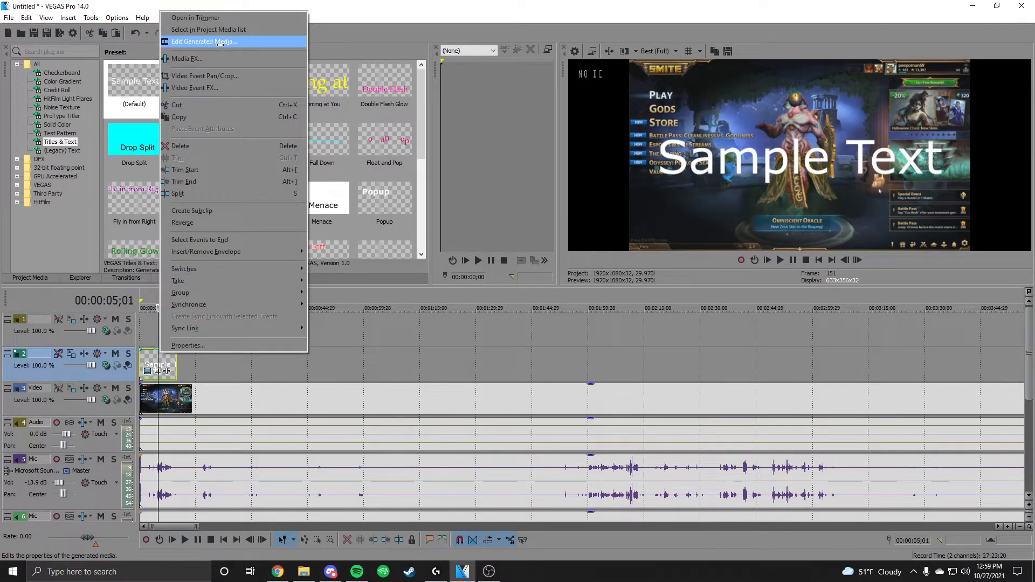
{"action": "left_click", "coordinate": [203, 42]}
{"action": "left_click_drag", "start_coordinate": [544, 276], "coordinate": [322, 252]}
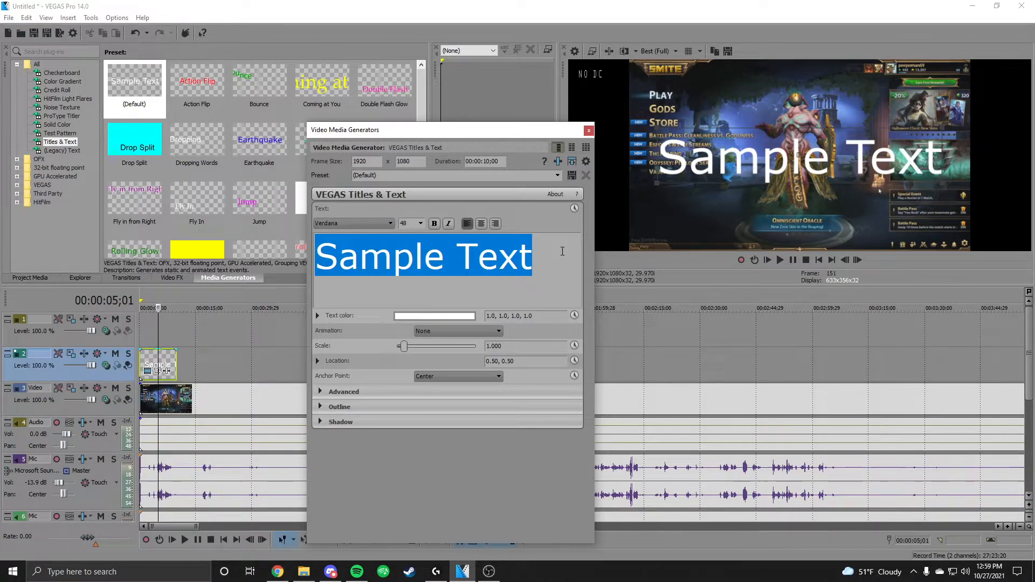
{"action": "type", "text": "Jacob"}
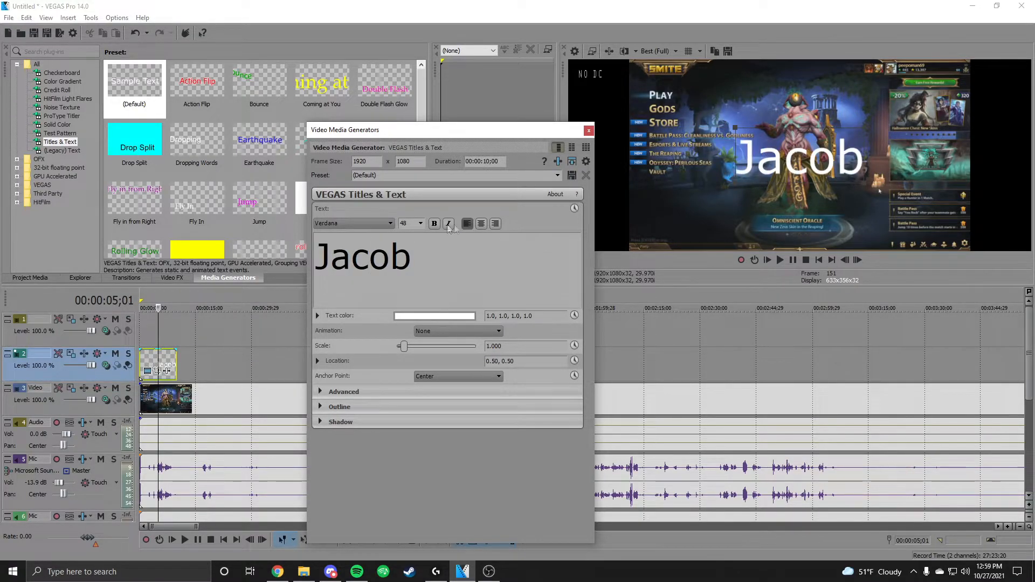
Format the first player's name title in Rockwell at size 20.
{"action": "key", "text": "ctrl+a"}
{"action": "left_click", "coordinate": [420, 224]}
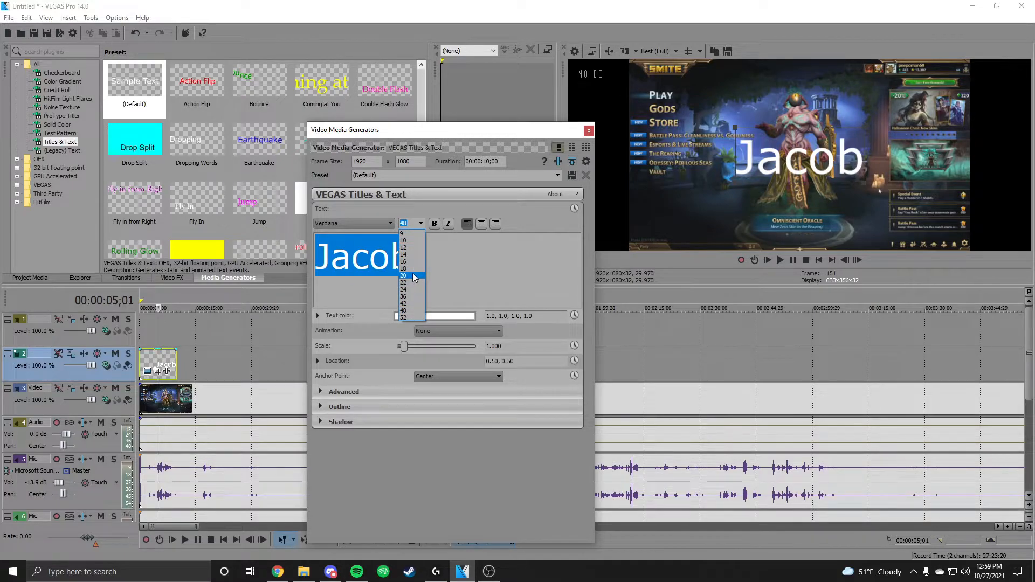
{"action": "left_click", "coordinate": [413, 276]}
{"action": "left_click", "coordinate": [390, 224]}
{"action": "key", "text": "r"}
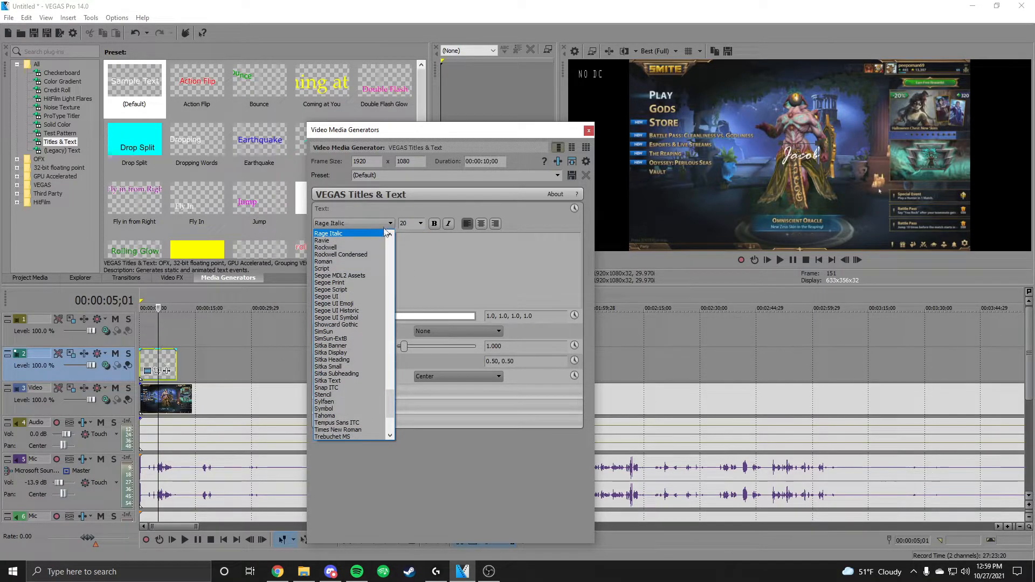
{"action": "left_click", "coordinate": [356, 249]}
Place the name title in the video frame's upper-left corner and color it green, about 0.23, 0.71, 0.05.
{"action": "left_click_drag", "start_coordinate": [795, 156], "coordinate": [650, 73]}
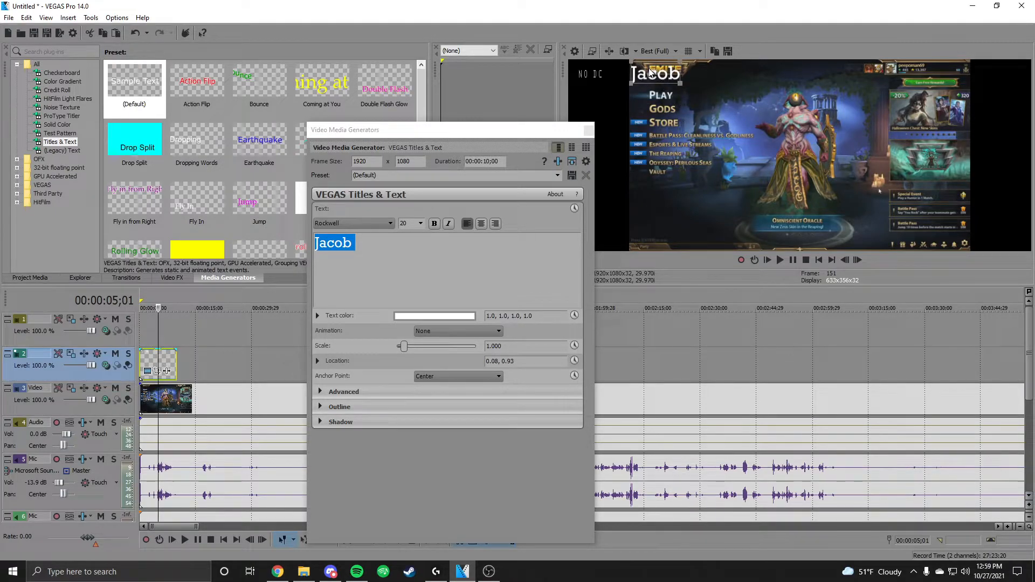
{"action": "left_click", "coordinate": [432, 315]}
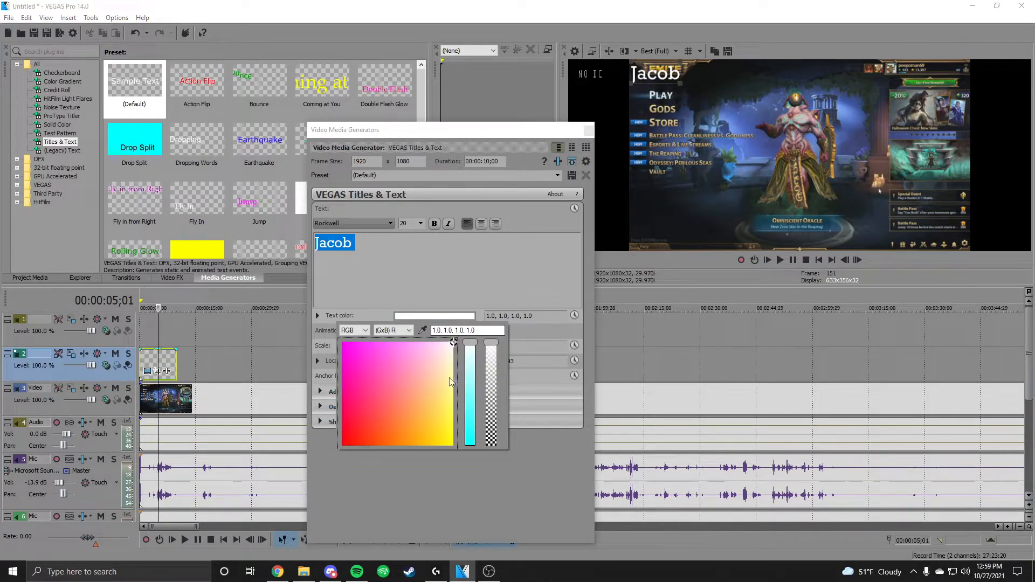
{"action": "left_click_drag", "start_coordinate": [470, 370], "coordinate": [422, 441]}
{"action": "left_click", "coordinate": [469, 425]}
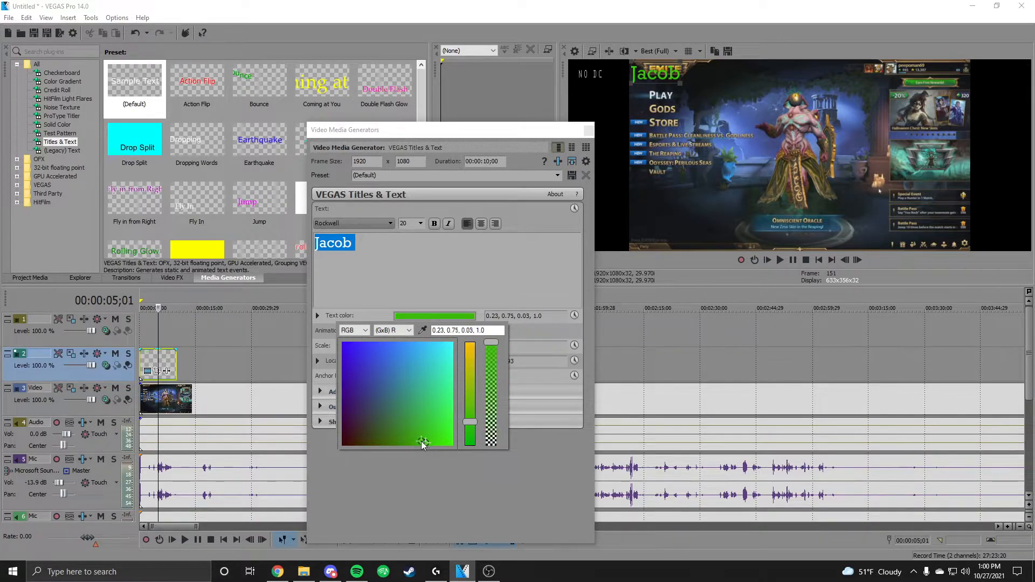
{"action": "left_click", "coordinate": [663, 76]}
{"action": "left_click_drag", "start_coordinate": [663, 76], "coordinate": [660, 74]}
{"action": "left_click", "coordinate": [588, 131]}
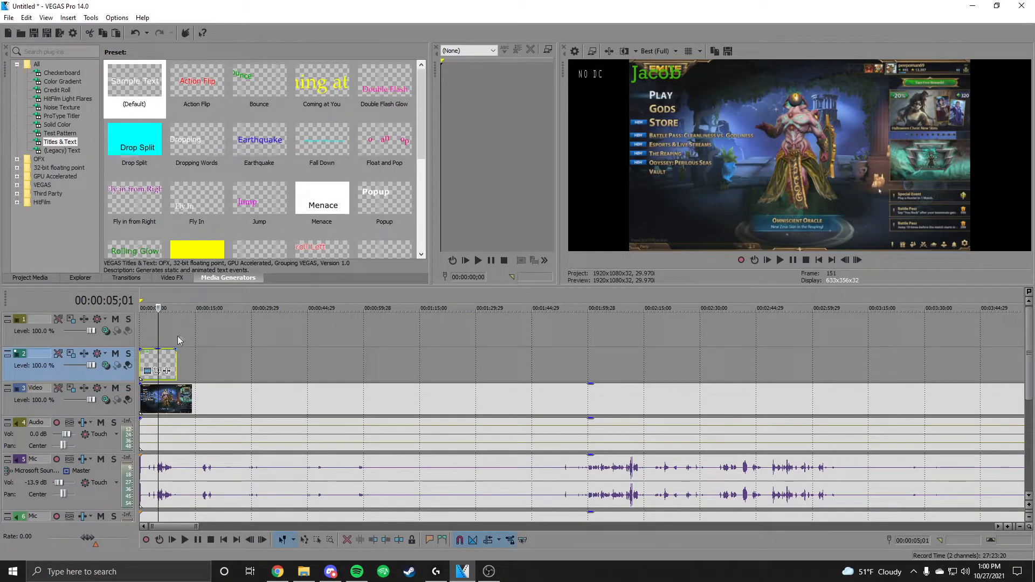
Paste the name title at the start of the empty top track as a new copy of the source media.
{"action": "left_click", "coordinate": [144, 337]}
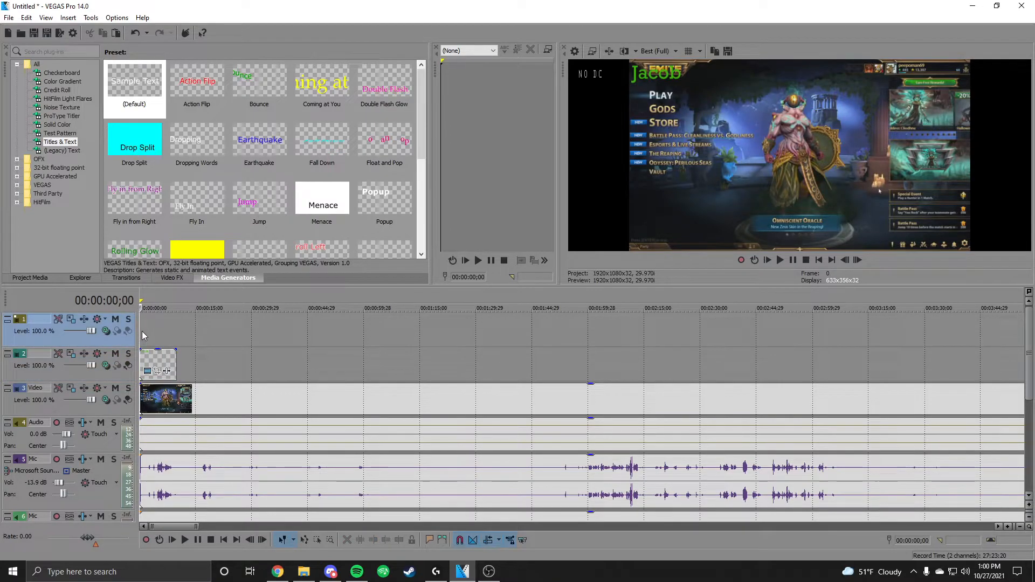
{"action": "key", "text": "ctrl+v"}
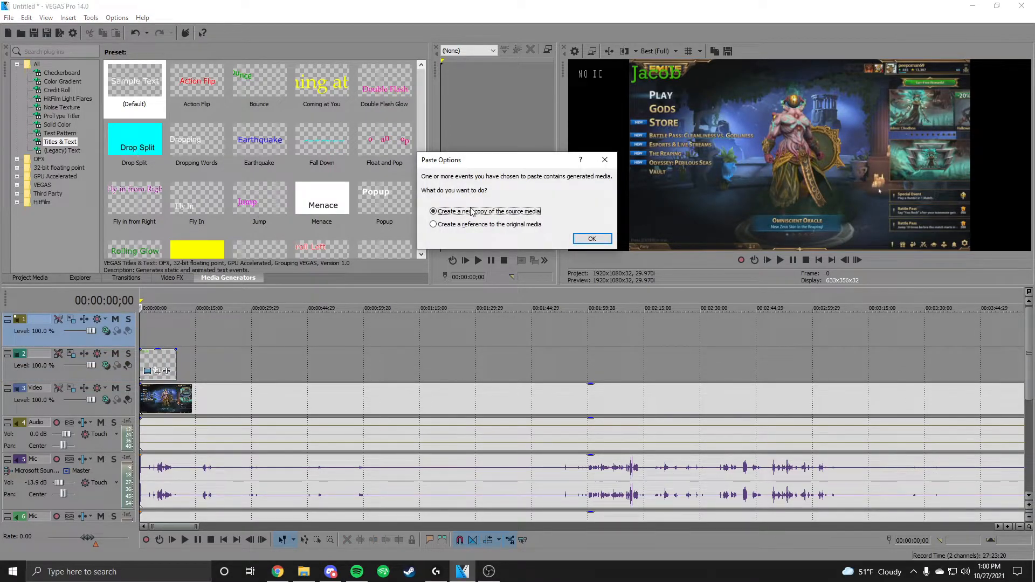
{"action": "left_click", "coordinate": [590, 238]}
Change the copied title's text to the second player's name and color it red, about 0.84, 0.06, 0.06.
{"action": "right_click", "coordinate": [153, 327]}
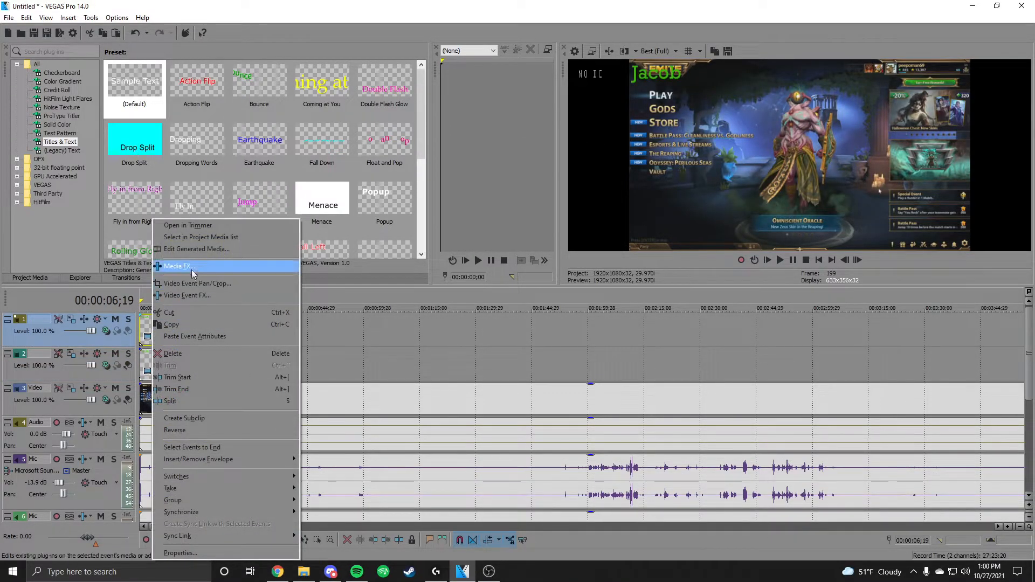
{"action": "left_click", "coordinate": [205, 267]}
{"action": "type", "text": "Bobby"}
{"action": "left_click", "coordinate": [438, 318]}
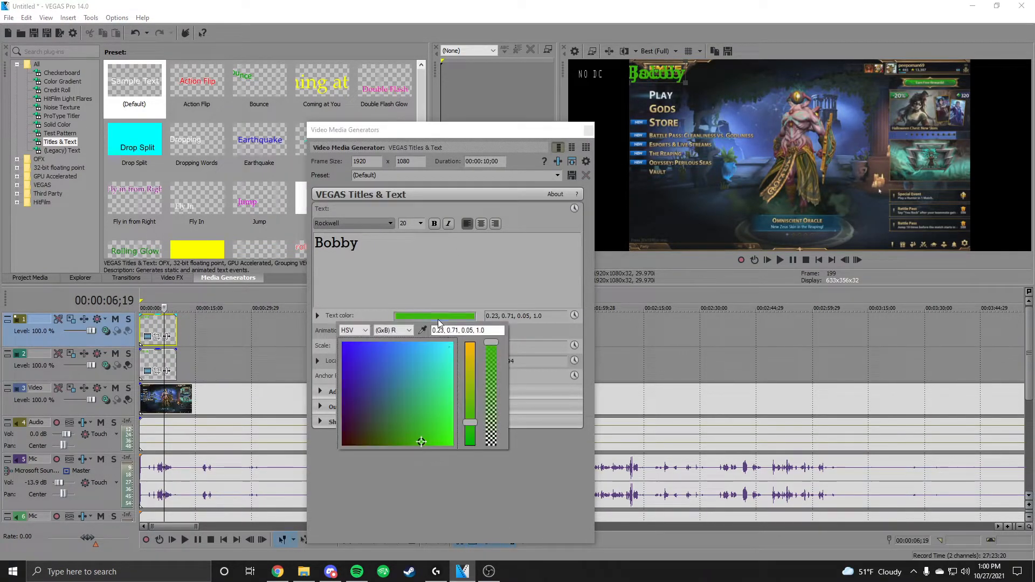
{"action": "left_click_drag", "start_coordinate": [472, 378], "coordinate": [471, 371]}
{"action": "left_click", "coordinate": [349, 440]}
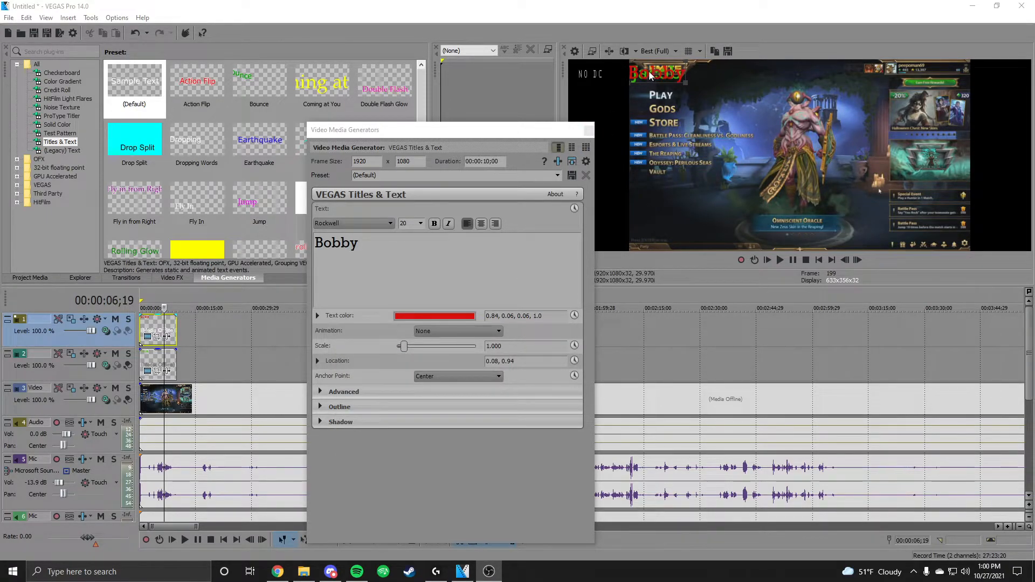
{"action": "left_click", "coordinate": [588, 129]}
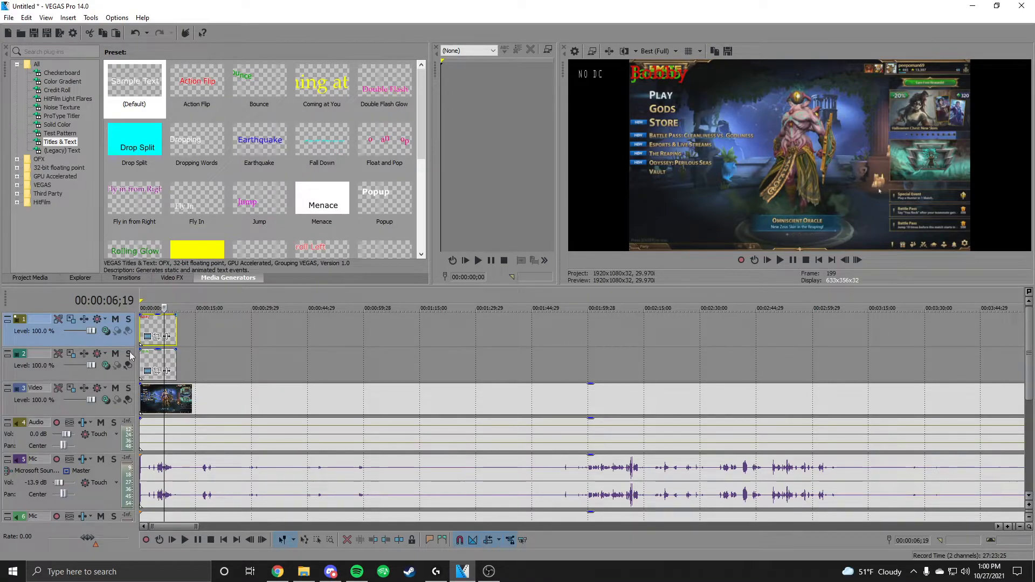
Solo the second player's title track together with the Video track to check the title over the gameplay.
{"action": "left_click", "coordinate": [129, 321]}
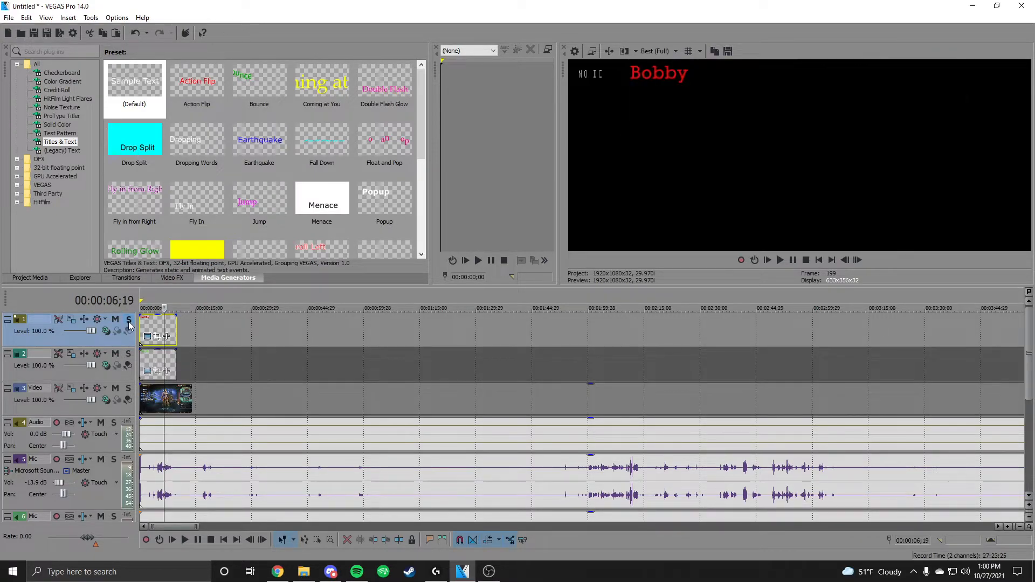
{"action": "left_click", "coordinate": [129, 388]}
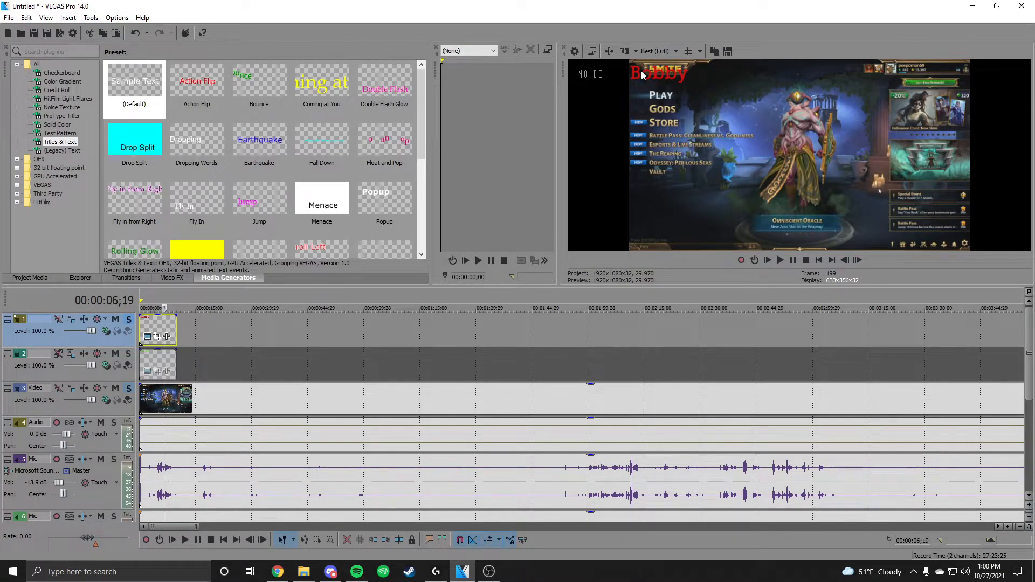
{"action": "left_click", "coordinate": [128, 388]}
{"action": "left_click", "coordinate": [128, 321]}
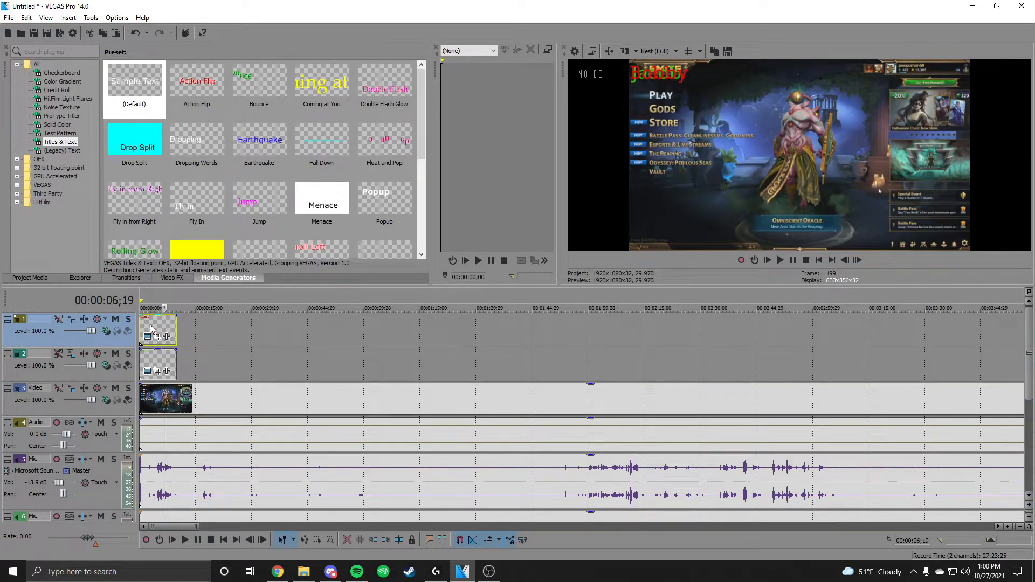
Examine the takes available in the gameplay event on the Video track.
{"action": "left_click", "coordinate": [195, 397]}
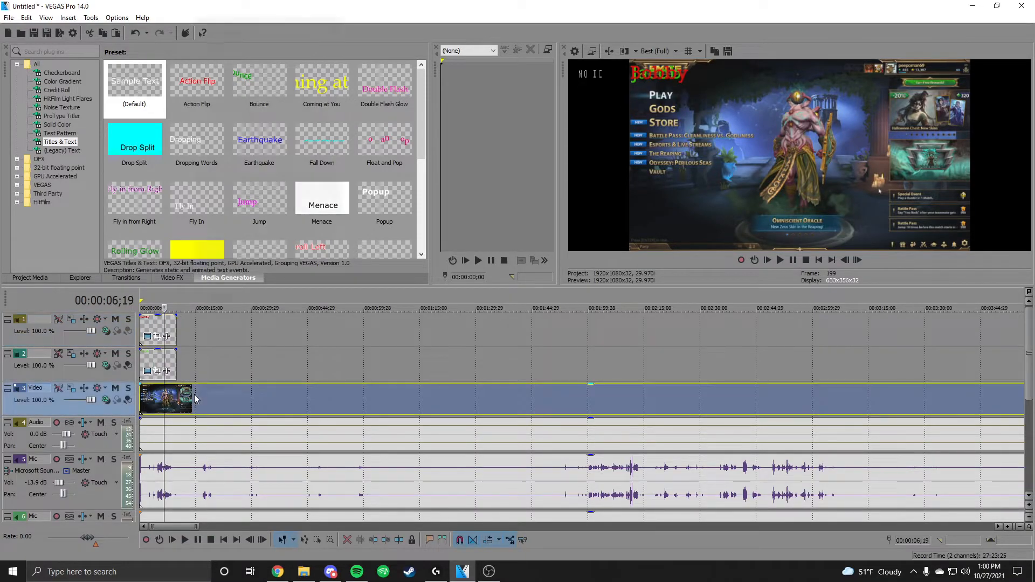
{"action": "right_click", "coordinate": [195, 397]}
{"action": "mouse_move", "coordinate": [253, 310]}
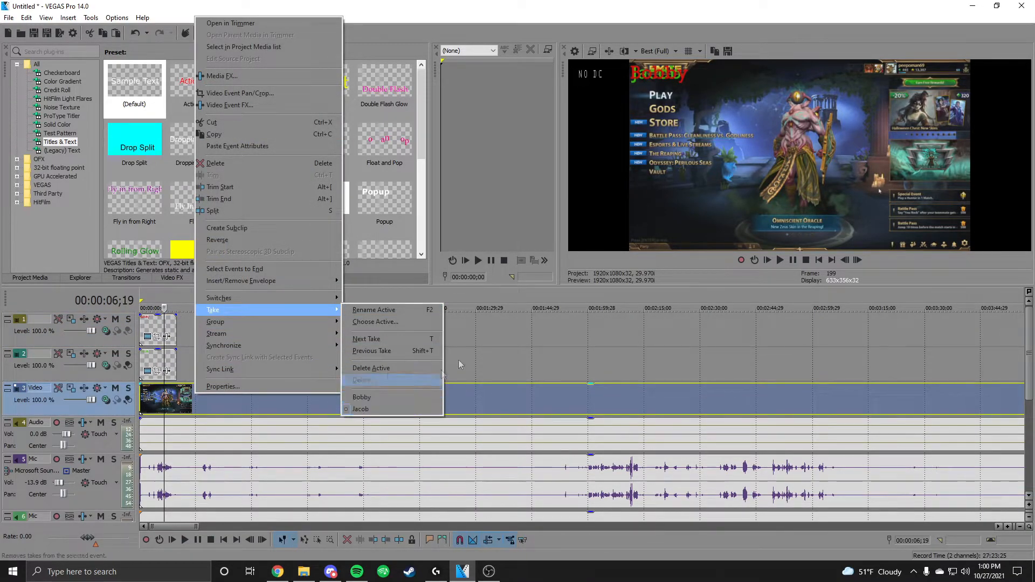
{"action": "left_click", "coordinate": [500, 330]}
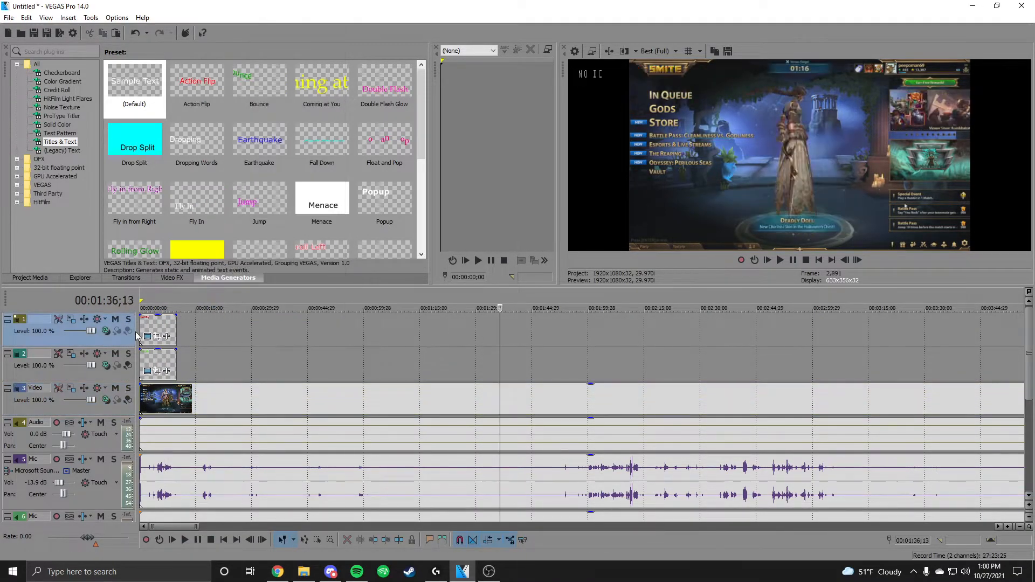
Combine the two name title tracks into a single multicamera track.
{"action": "left_click", "coordinate": [97, 375], "text": "ctrl"}
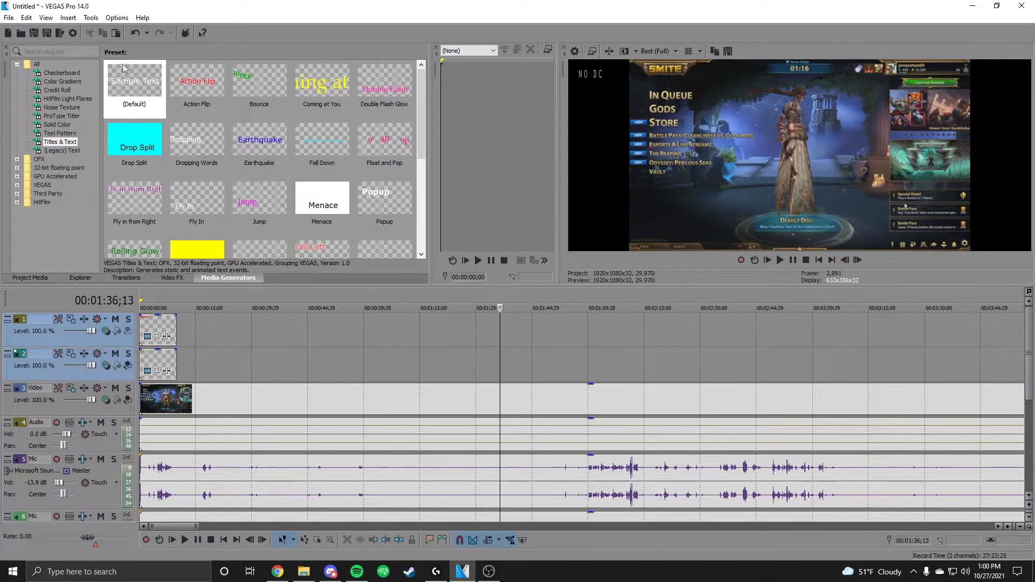
{"action": "left_click", "coordinate": [91, 18]}
{"action": "mouse_move", "coordinate": [177, 219]}
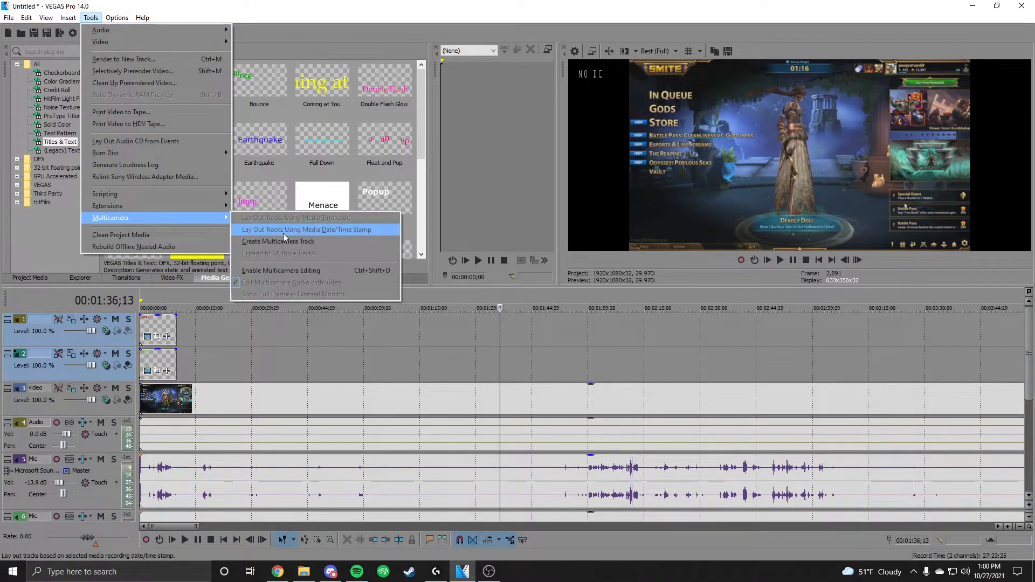
{"action": "left_click", "coordinate": [283, 230]}
{"action": "left_click", "coordinate": [555, 225]}
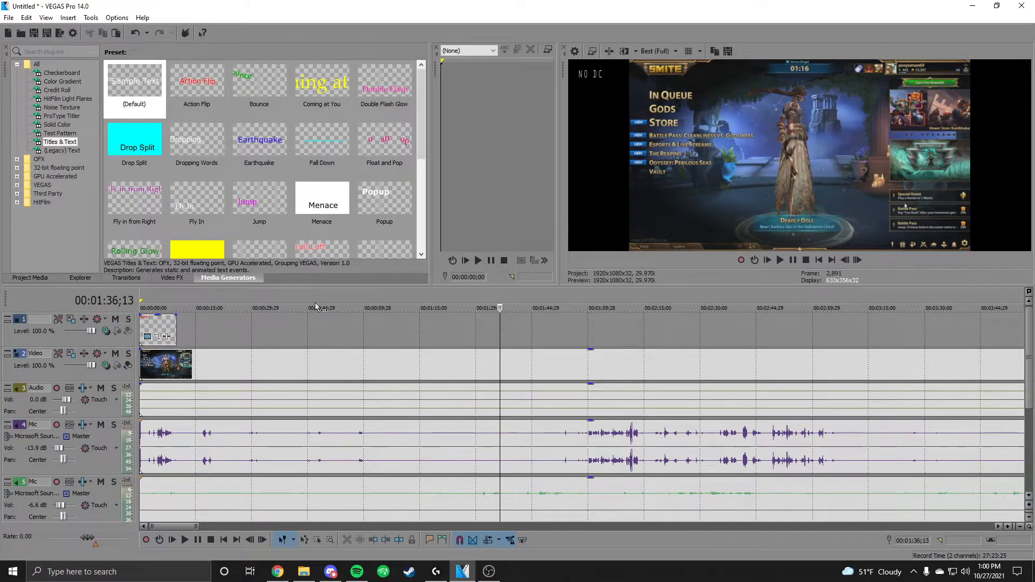
Extend the multicamera name title event along its track to the end of the gameplay.
{"action": "left_click", "coordinate": [148, 335]}
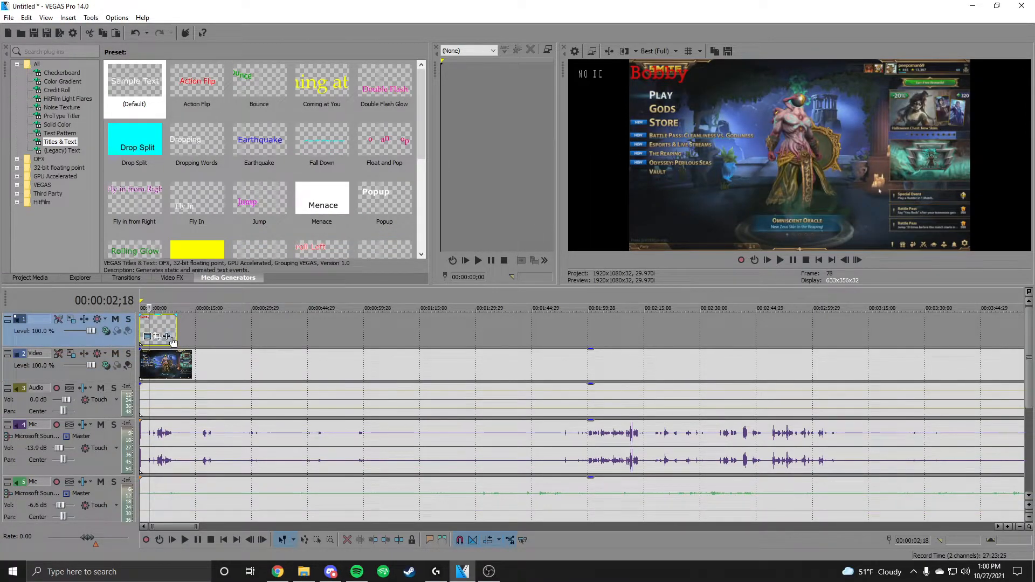
{"action": "left_click_drag", "start_coordinate": [173, 330], "coordinate": [763, 331]}
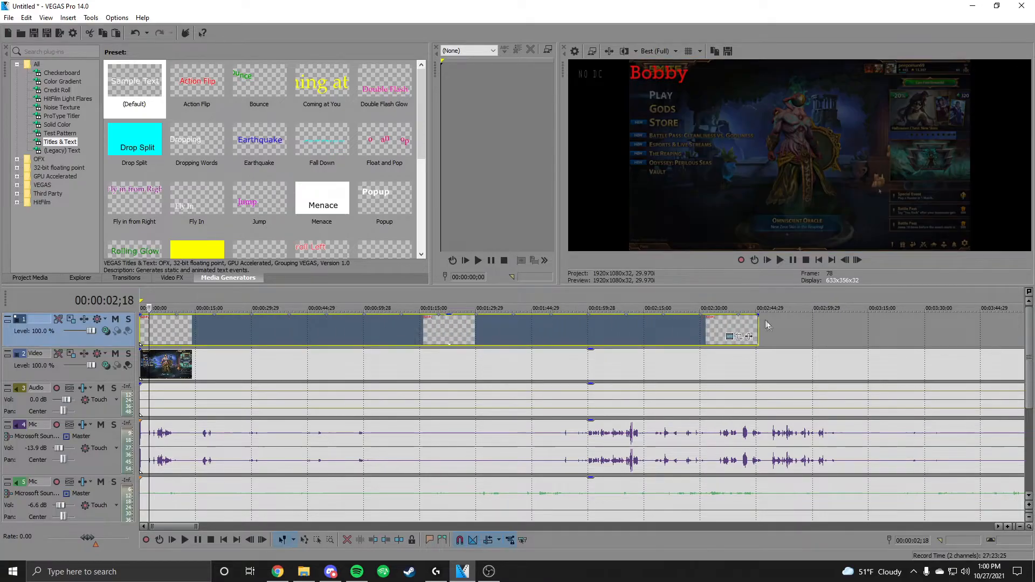
{"action": "scroll", "coordinate": [656, 356], "scroll_direction": "down", "scroll_amount": 4}
{"action": "left_click_drag", "start_coordinate": [217, 329], "coordinate": [813, 330]}
{"action": "scroll", "coordinate": [654, 346], "scroll_direction": "down", "scroll_amount": 4}
{"action": "left_click_drag", "start_coordinate": [396, 329], "coordinate": [1001, 329]}
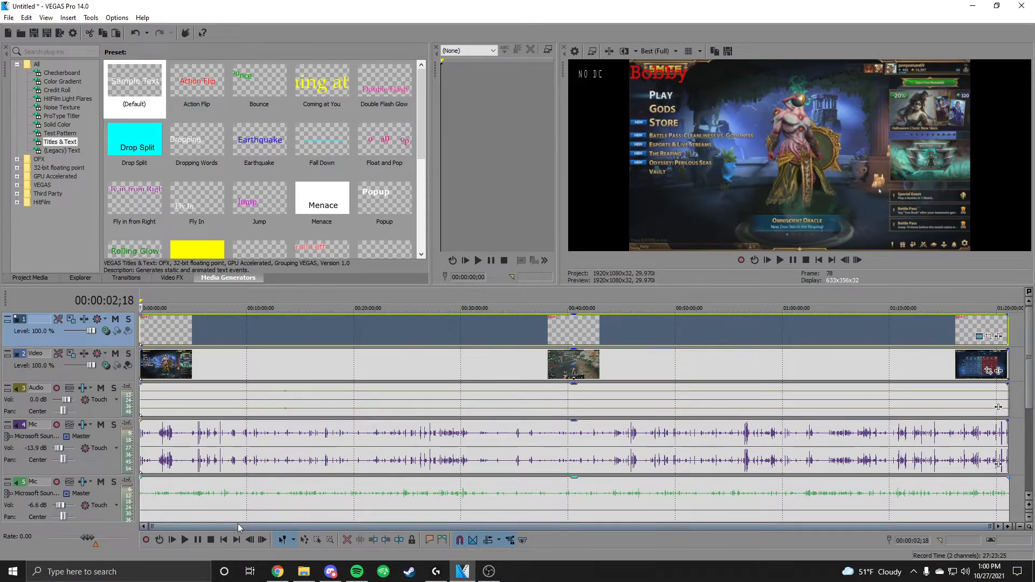
Split the Video, Audio and second Mic events at 01:21:05;08 and delete the leftovers past the title's end.
{"action": "left_click_drag", "start_coordinate": [242, 530], "coordinate": [294, 530]}
{"action": "left_click", "coordinate": [867, 325]}
{"action": "scroll", "coordinate": [866, 330], "scroll_direction": "up", "scroll_amount": 10}
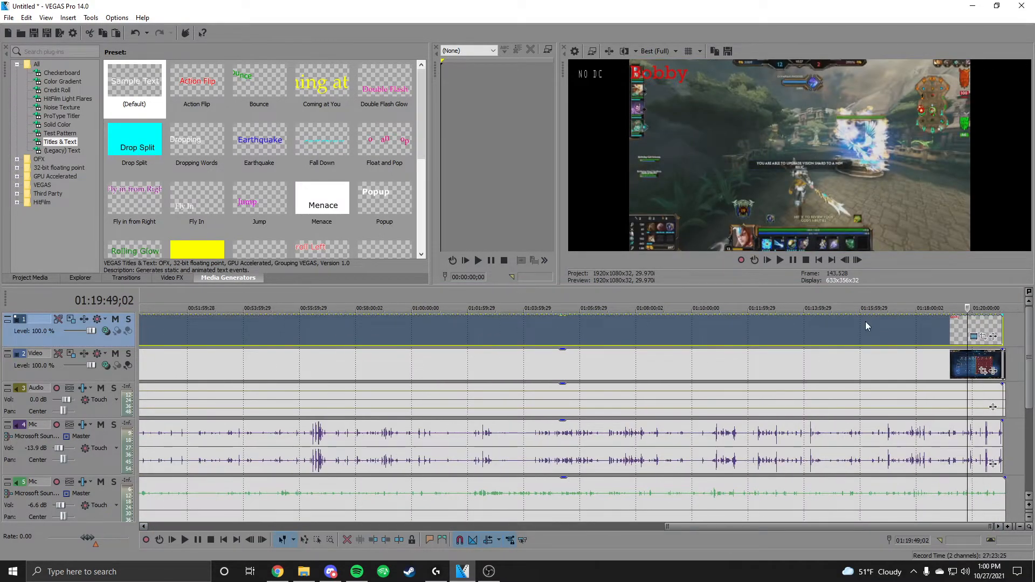
{"action": "mouse_move", "coordinate": [971, 527]}
{"action": "left_mouse_down"}
{"action": "mouse_move", "coordinate": [1007, 526]}
{"action": "mouse_move", "coordinate": [989, 527]}
{"action": "left_mouse_up"}
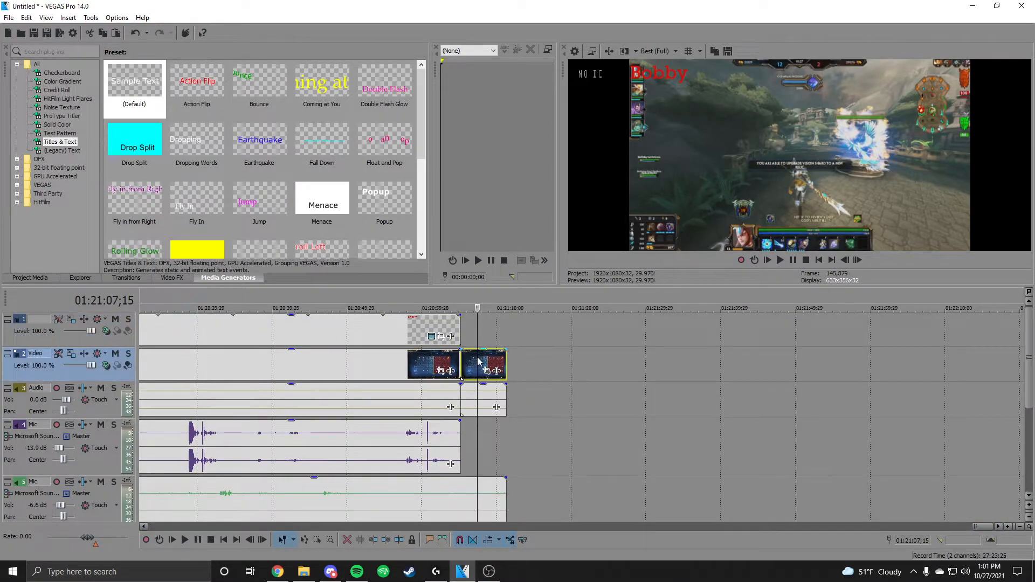
{"action": "left_click", "coordinate": [477, 402]}
{"action": "key", "text": "Delete"}
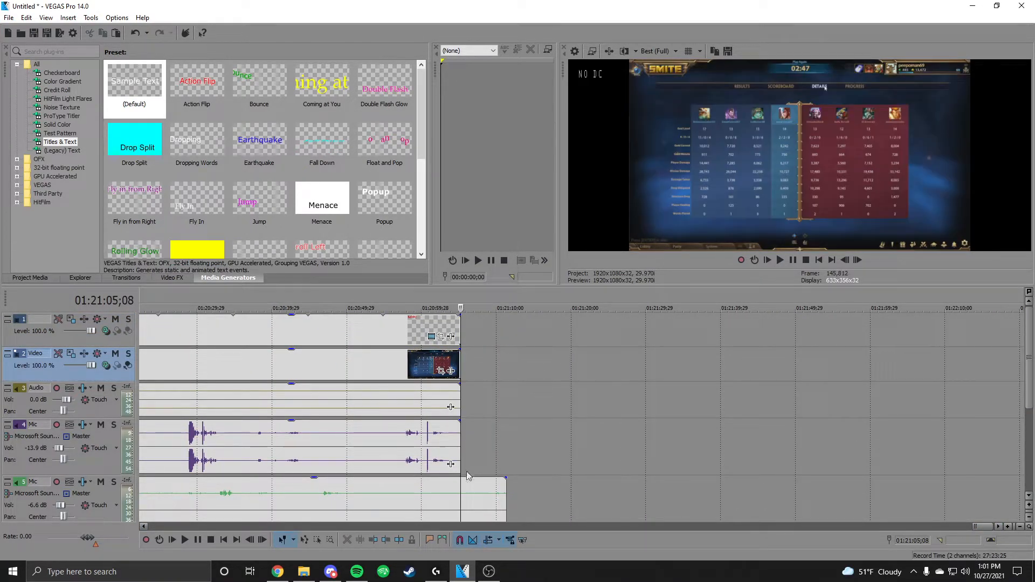
{"action": "left_click", "coordinate": [471, 492]}
{"action": "key", "text": "s"}
{"action": "key", "text": "Delete"}
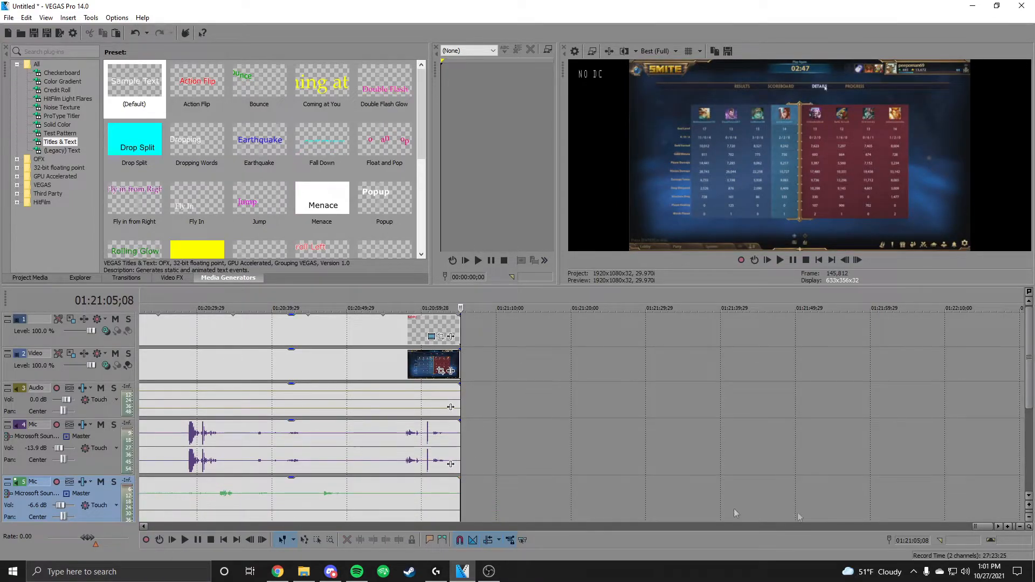
Mute the name title track and enable multicamera editing for the gameplay video.
{"action": "scroll", "coordinate": [661, 513], "scroll_direction": "down", "scroll_amount": 10}
{"action": "left_click", "coordinate": [184, 327]}
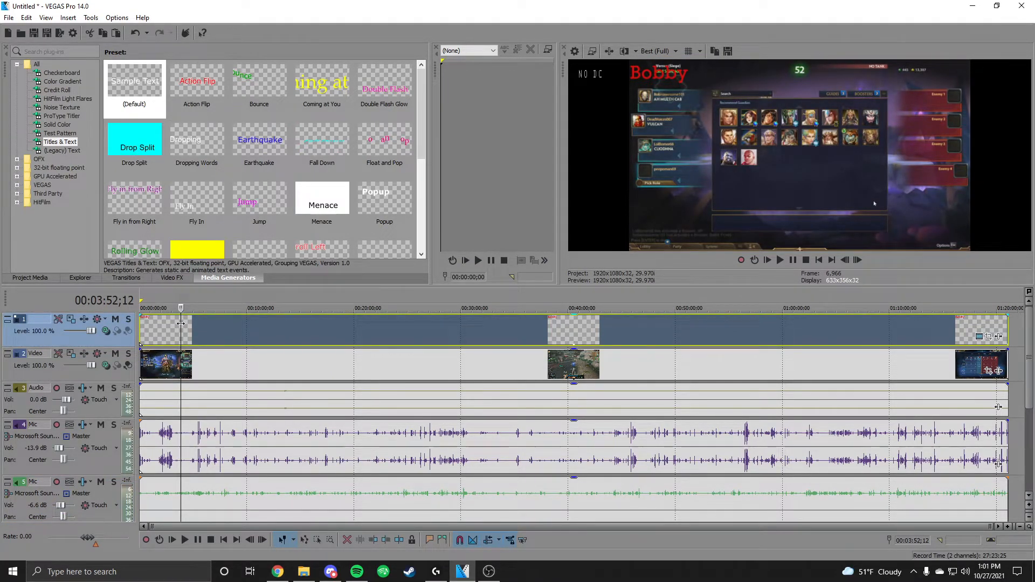
{"action": "left_click", "coordinate": [199, 363]}
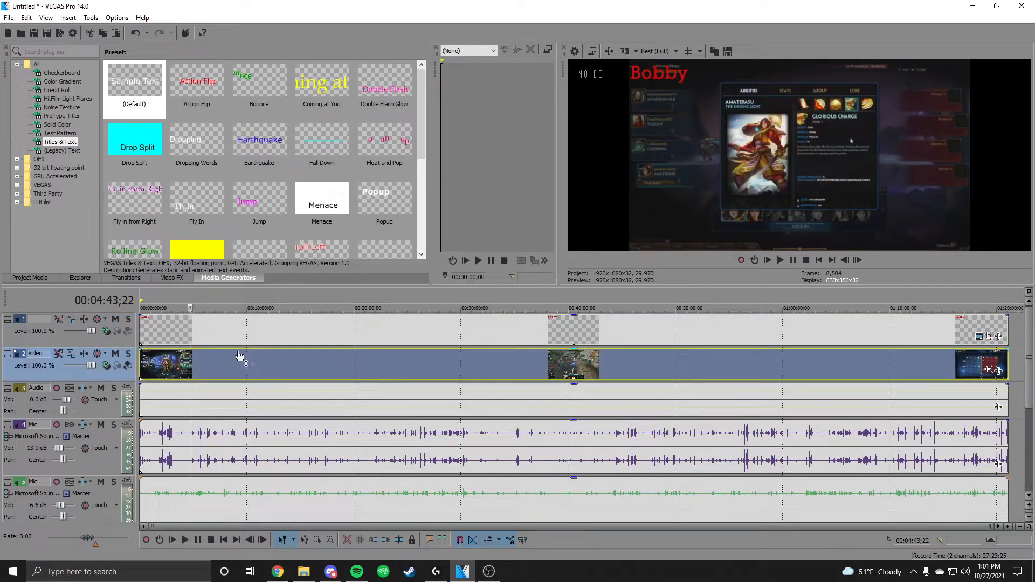
{"action": "left_click", "coordinate": [205, 326]}
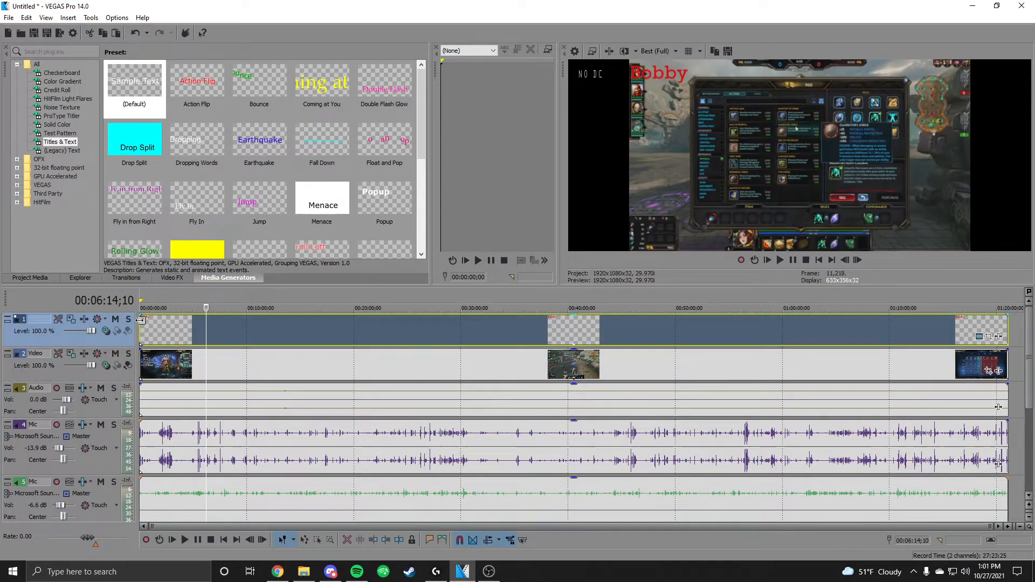
{"action": "left_click", "coordinate": [116, 320]}
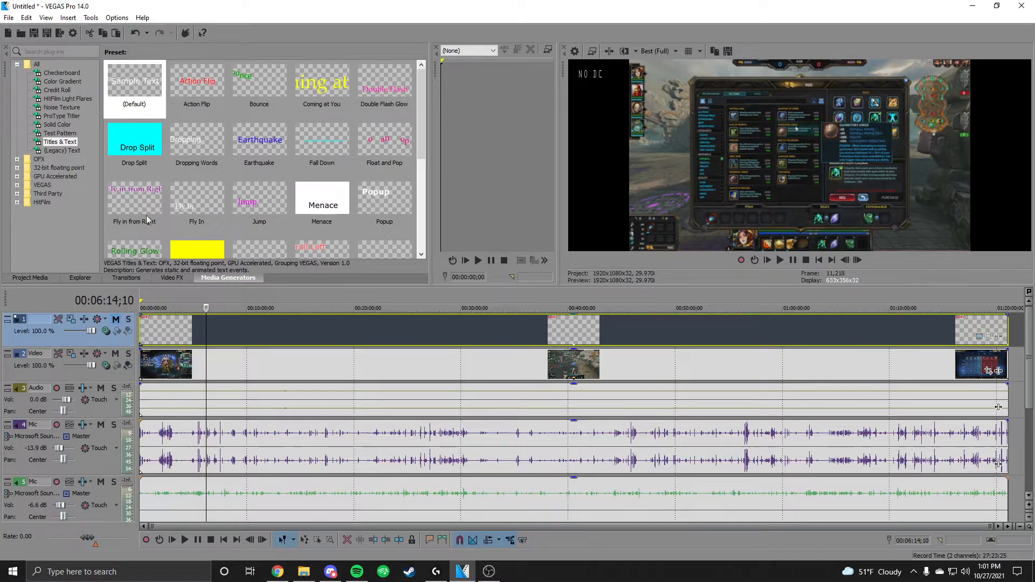
{"action": "left_click", "coordinate": [90, 18]}
{"action": "mouse_move", "coordinate": [144, 217]}
{"action": "left_click", "coordinate": [276, 267]}
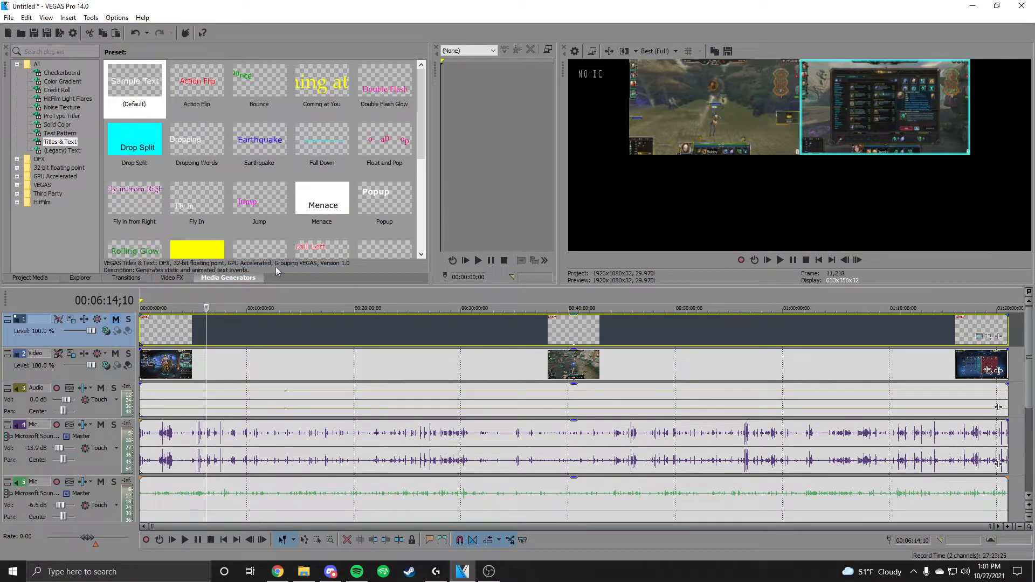
Examine the multicamera options, including Edit Multicamera Audio with Video.
{"action": "left_click", "coordinate": [91, 17]}
{"action": "mouse_move", "coordinate": [154, 219]}
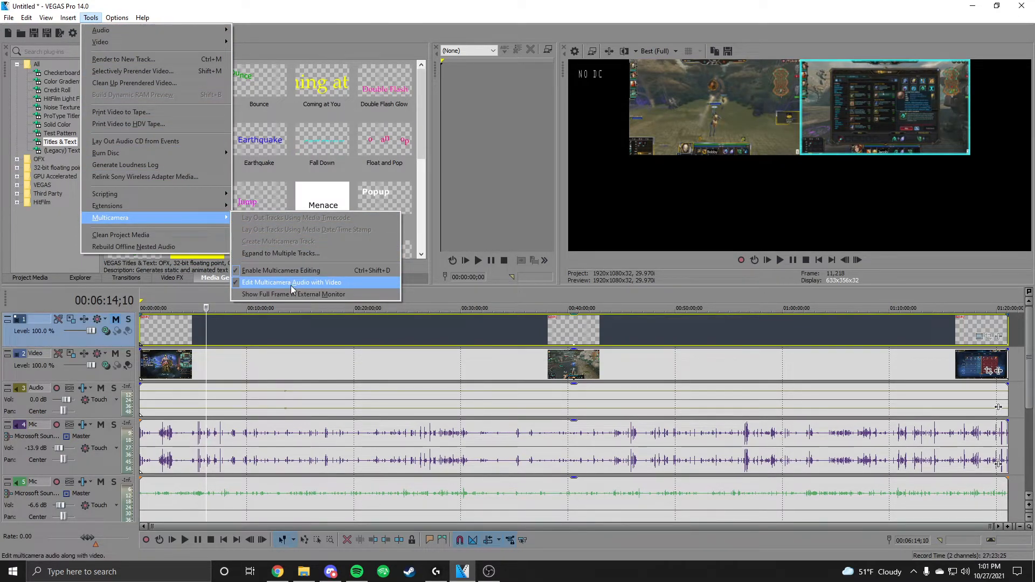
{"action": "left_click", "coordinate": [293, 401]}
{"action": "left_click", "coordinate": [354, 379]}
Switch the gameplay to the first camera at 00:07:32;24, the second at 00:23:08;17 and the first again at 00:42:51;24.
{"action": "left_click", "coordinate": [221, 371]}
{"action": "left_click", "coordinate": [713, 118]}
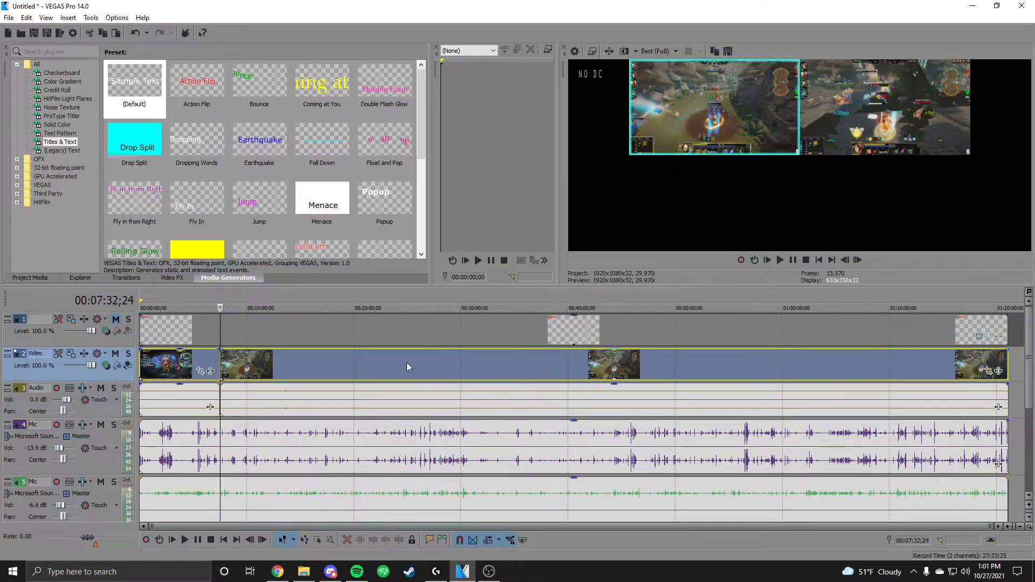
{"action": "left_click", "coordinate": [387, 366]}
{"action": "left_click", "coordinate": [818, 147]}
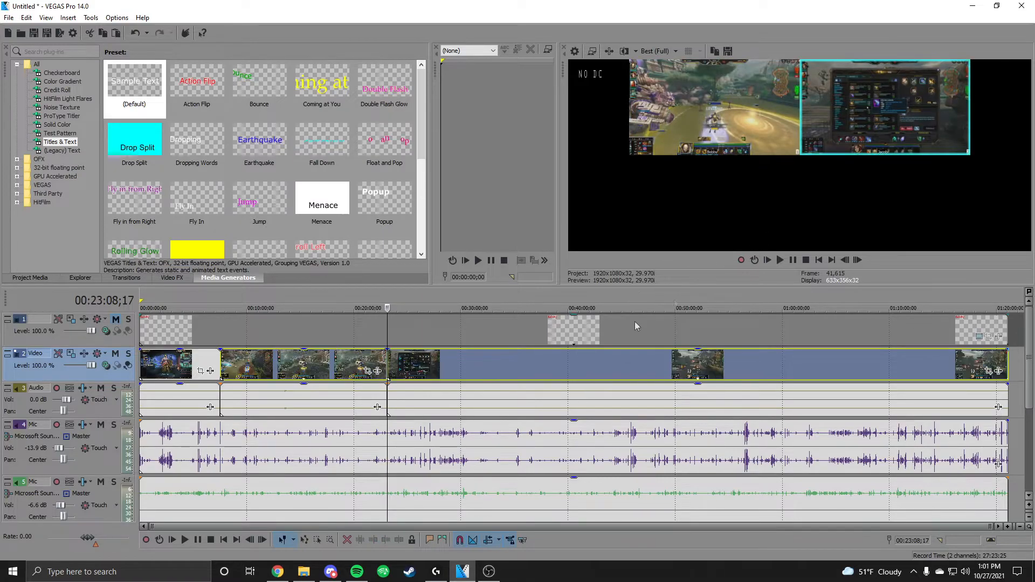
{"action": "left_click", "coordinate": [599, 370]}
{"action": "left_click", "coordinate": [703, 130]}
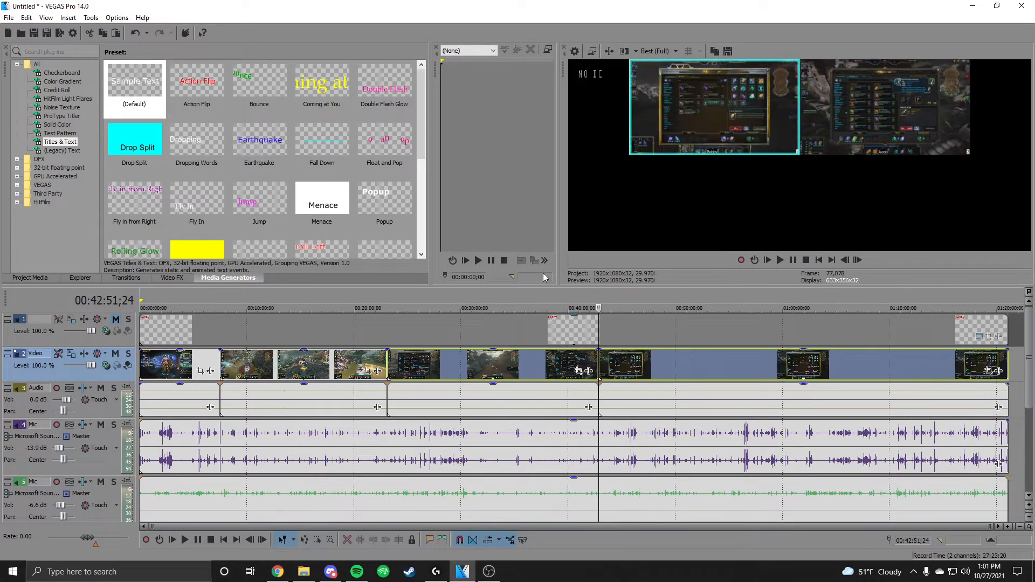
Split the name title event at the three gameplay camera cuts, 00:07:32;24, 00:23:08;17 and 00:42:51;24.
{"action": "left_click", "coordinate": [225, 327]}
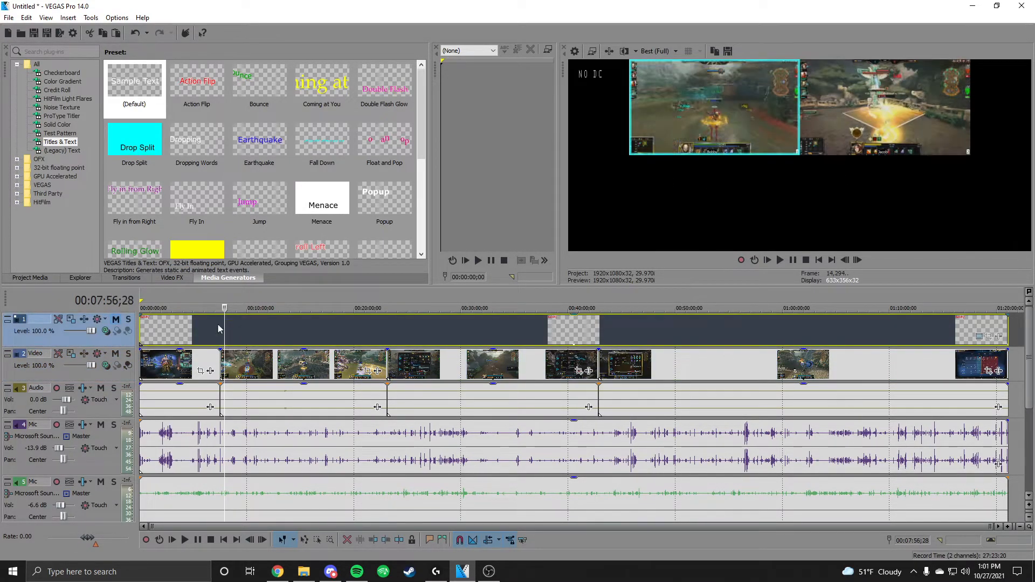
{"action": "left_click", "coordinate": [219, 325]}
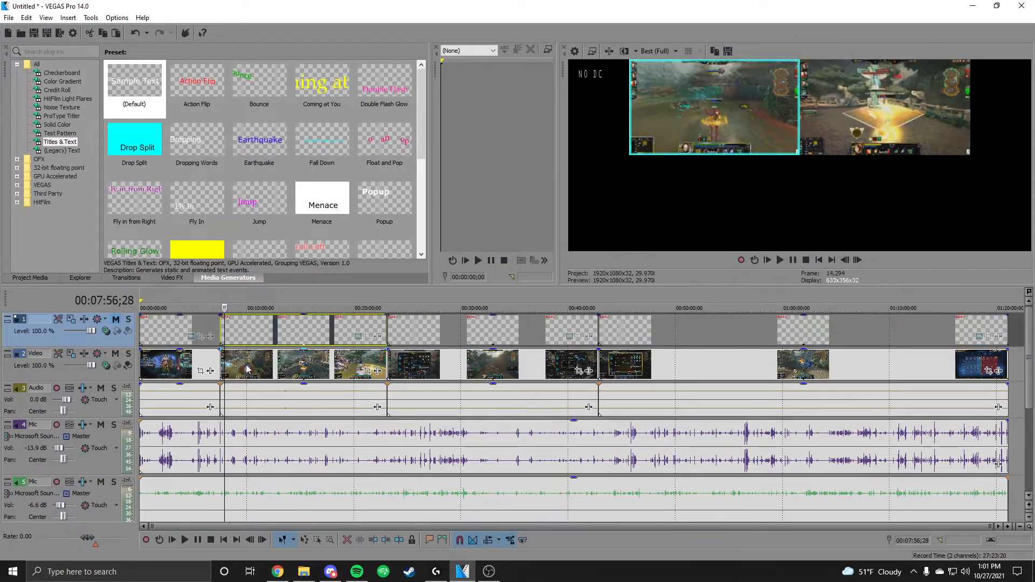
{"action": "left_click", "coordinate": [246, 362]}
{"action": "left_click", "coordinate": [223, 328]}
Change the active take of the first title segment to the other player's name title.
{"action": "left_click", "coordinate": [183, 332]}
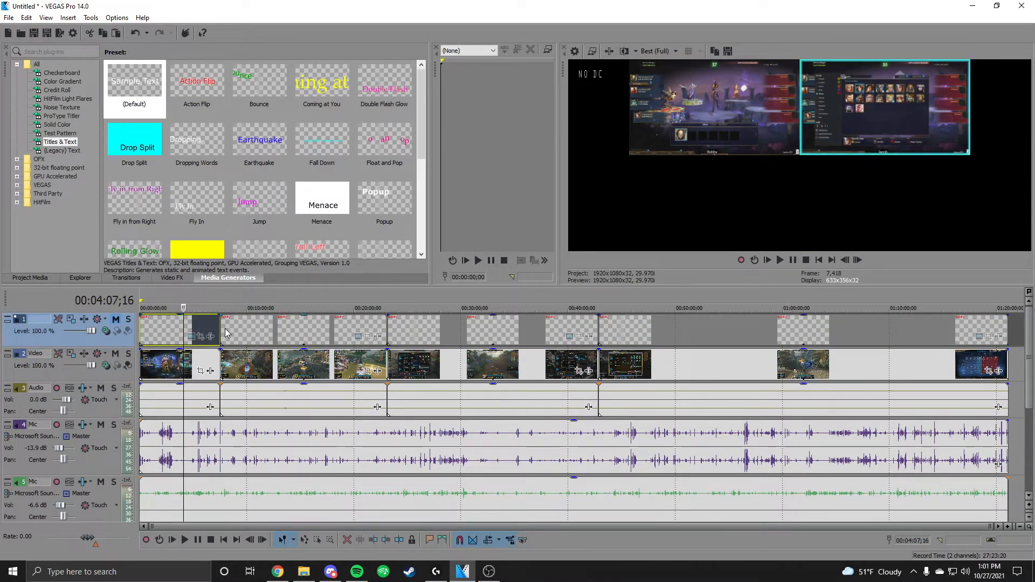
{"action": "right_click", "coordinate": [197, 329]}
{"action": "mouse_move", "coordinate": [291, 504]}
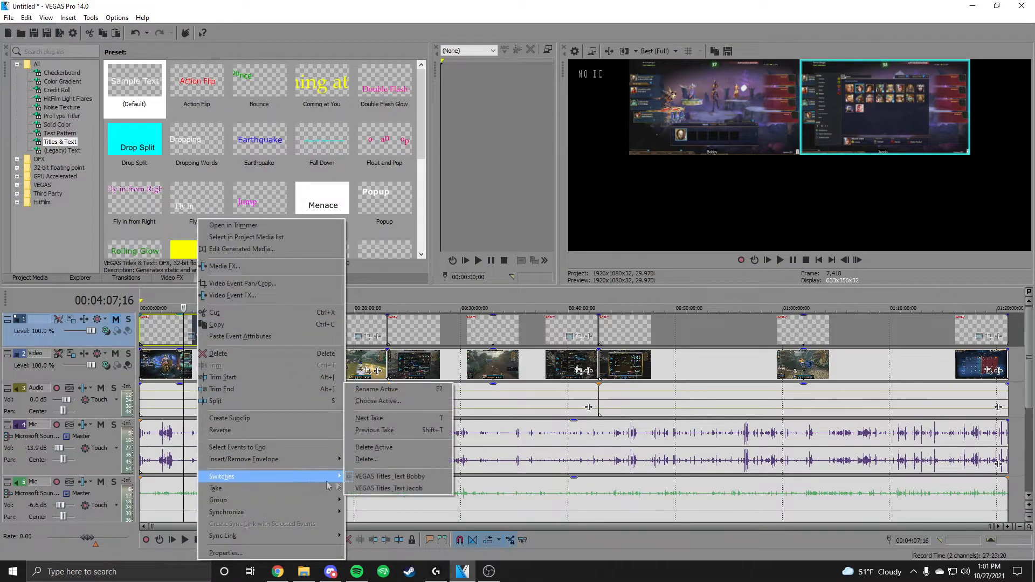
{"action": "left_click", "coordinate": [449, 492]}
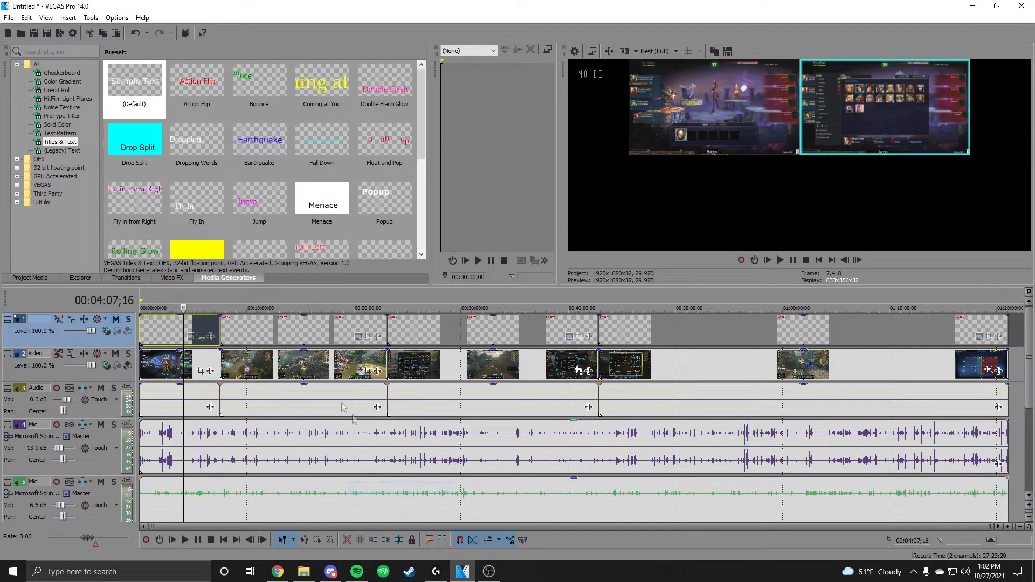
{"action": "left_click", "coordinate": [279, 331]}
{"action": "left_click", "coordinate": [417, 332]}
{"action": "left_click", "coordinate": [629, 330]}
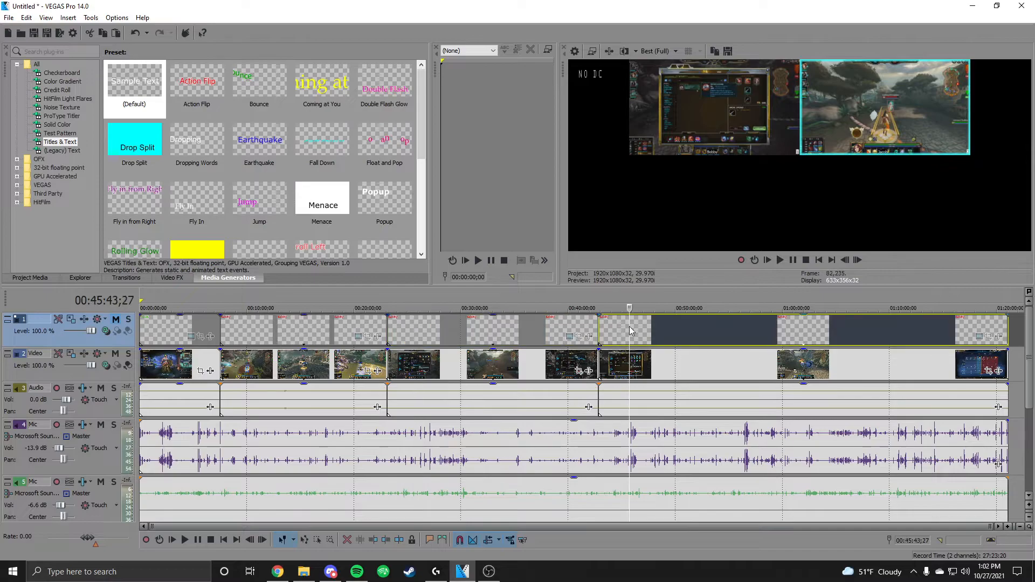
{"action": "left_click", "coordinate": [723, 345]}
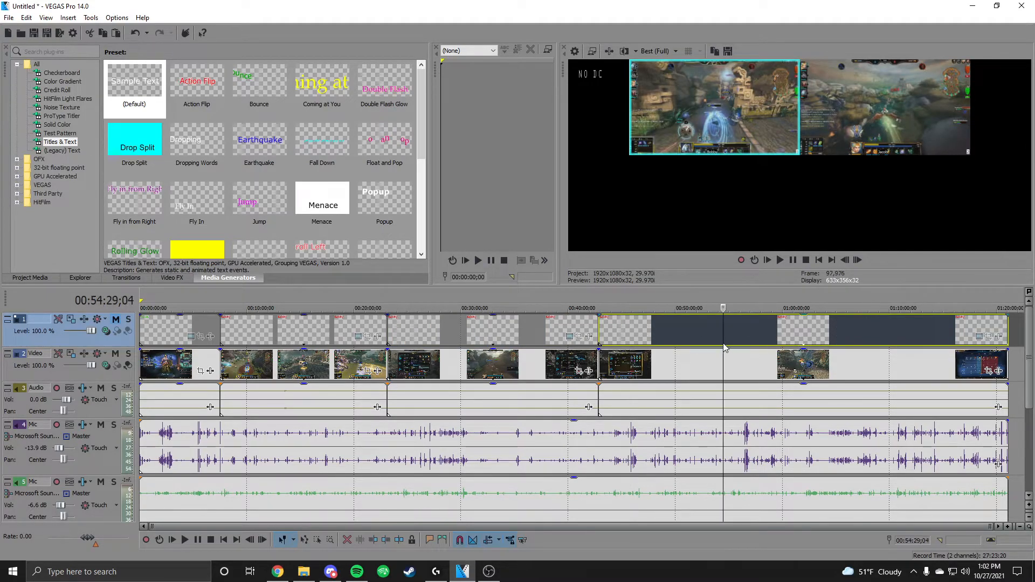
{"action": "mouse_move", "coordinate": [1030, 335]}
{"action": "left_mouse_down"}
{"action": "mouse_move", "coordinate": [1031, 432]}
{"action": "mouse_move", "coordinate": [1029, 329]}
{"action": "left_mouse_up"}
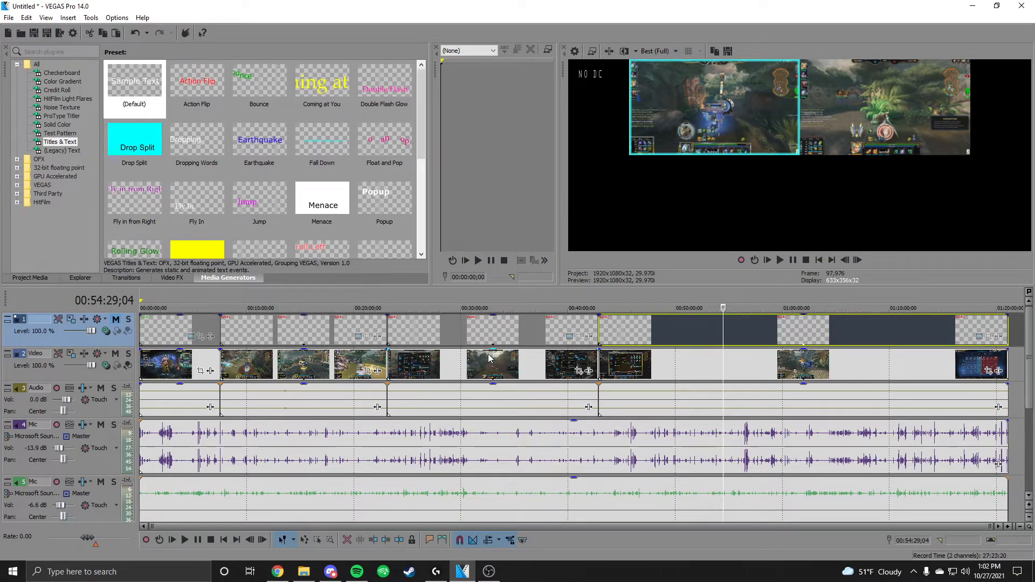
Cut the gameplay to the second camera at about 00:51:33 and play back briefly from there.
{"action": "left_click", "coordinate": [690, 308]}
{"action": "left_click", "coordinate": [780, 260]}
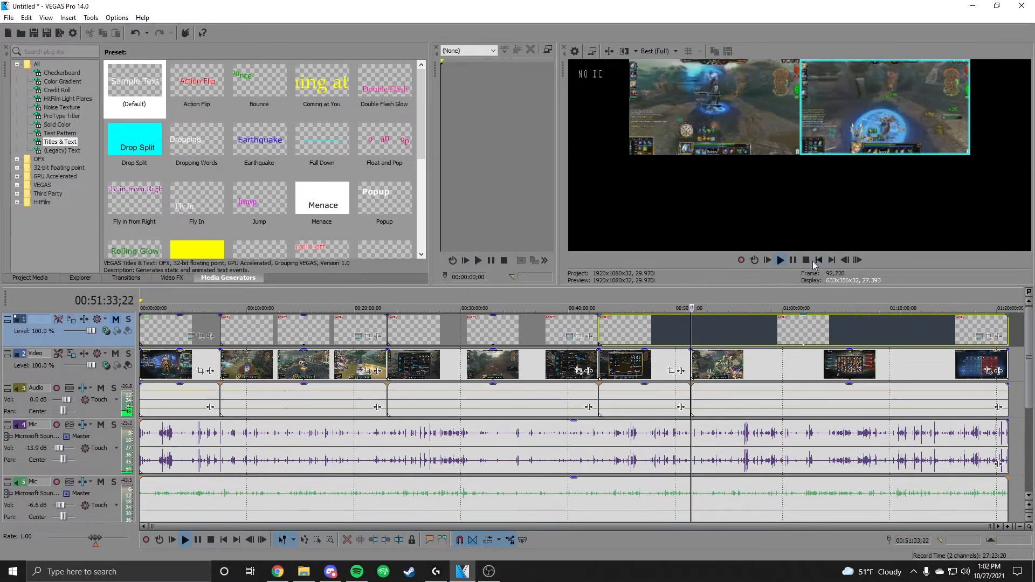
{"action": "key", "text": "space"}
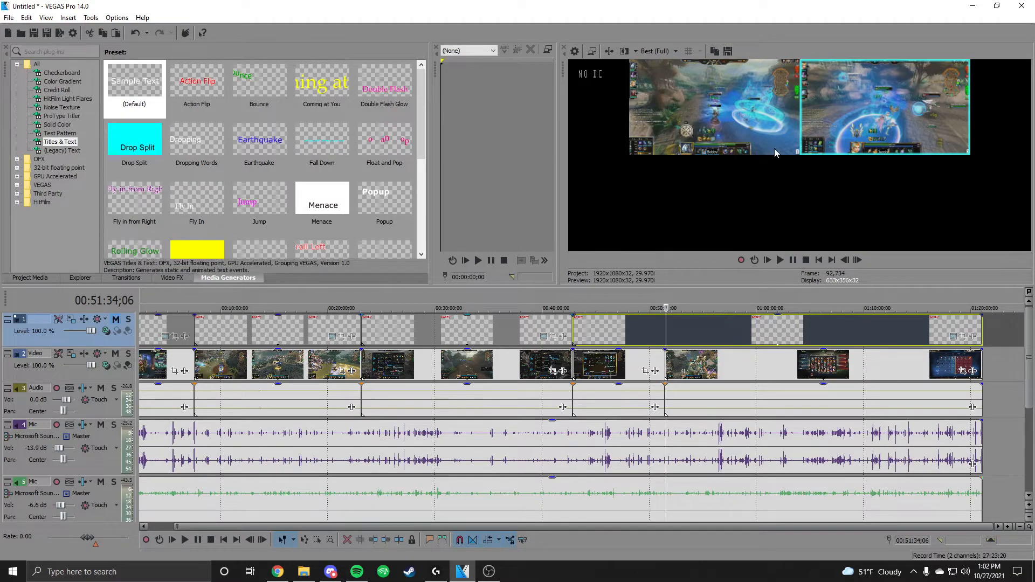